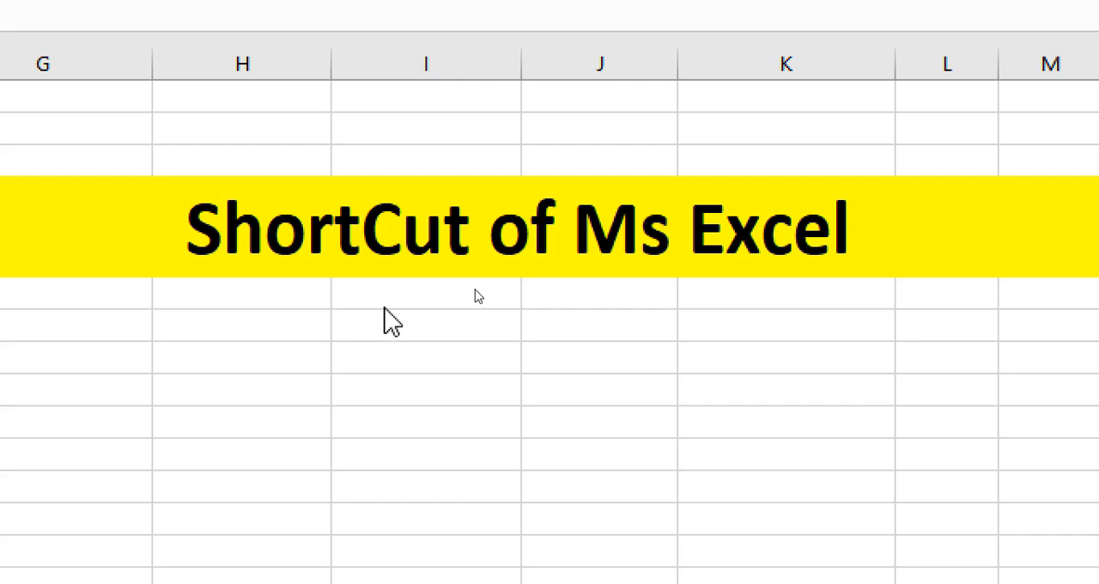
{"action": "left_click", "coordinate": [386, 320]}
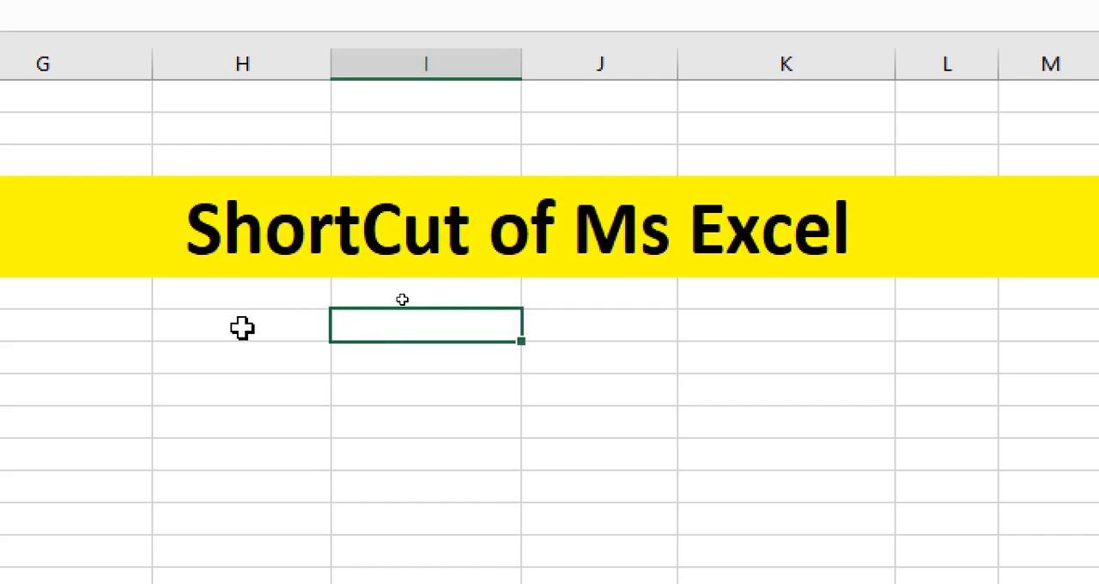
{"action": "left_click", "coordinate": [241, 327]}
{"action": "left_click", "coordinate": [461, 319]}
{"action": "left_click", "coordinate": [603, 319]}
{"action": "left_click", "coordinate": [741, 320]}
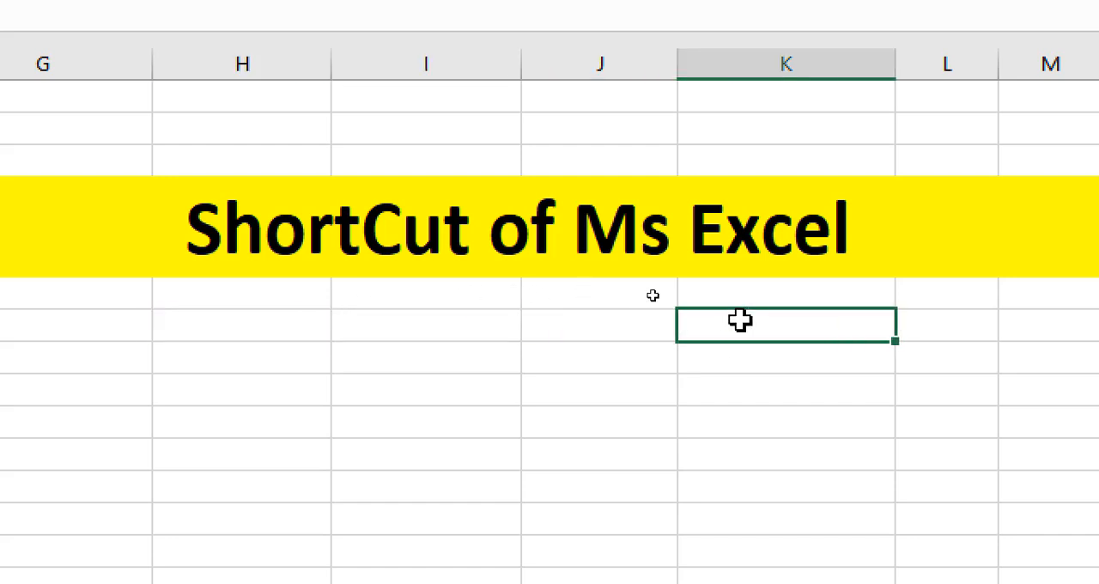
{"action": "left_click", "coordinate": [195, 311]}
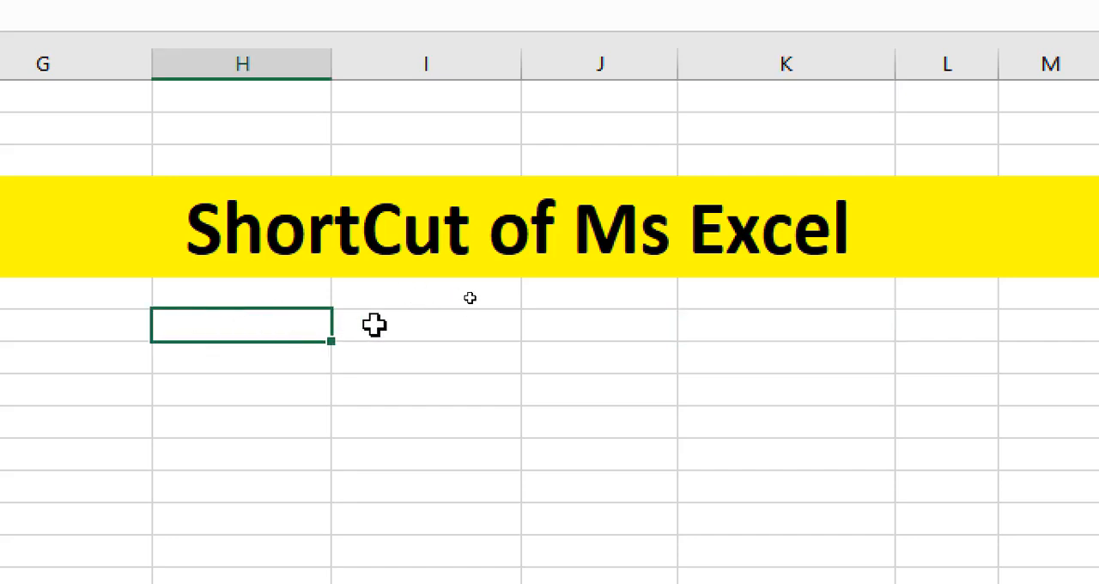
{"action": "left_click", "coordinate": [373, 324]}
{"action": "left_click", "coordinate": [590, 328]}
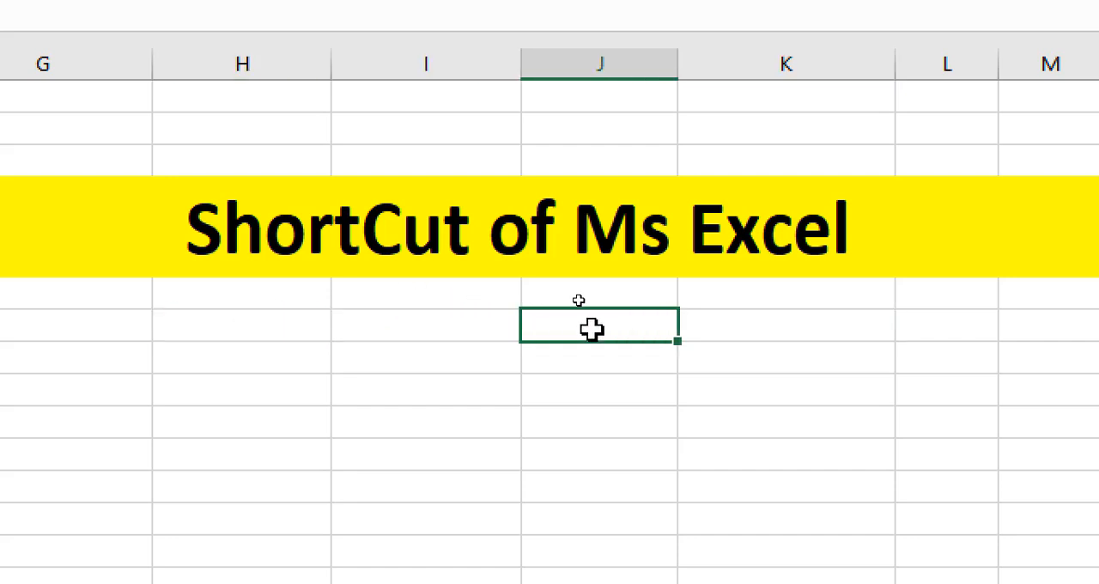
{"action": "left_click", "coordinate": [748, 327]}
{"action": "key", "text": "Left"}
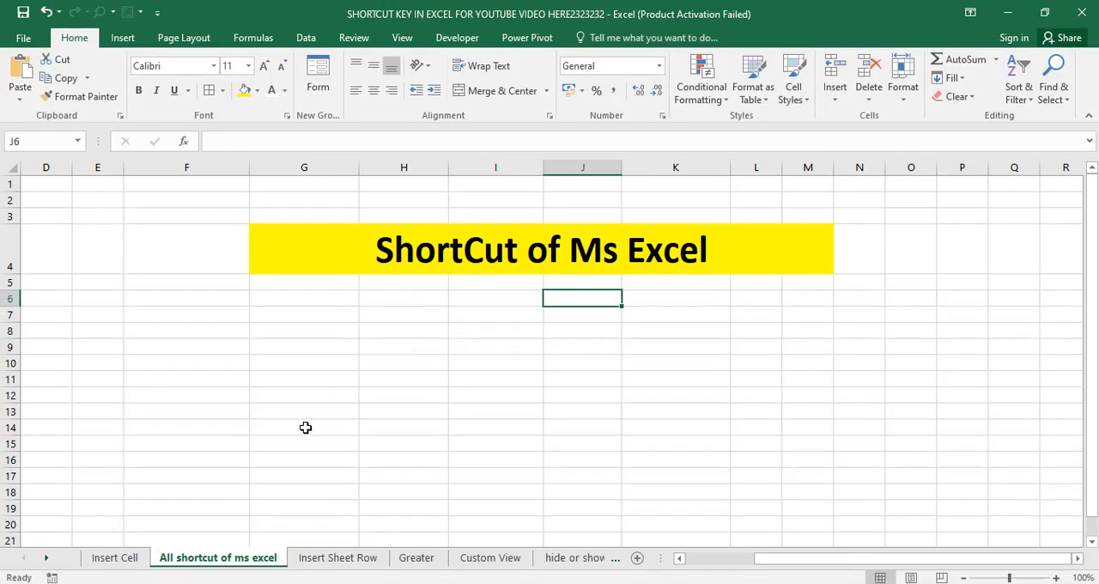
Open the Insert Sheet Row sheet and review its insert options for cells, sheet rows, sheet columns and sheets
{"action": "left_click", "coordinate": [293, 558]}
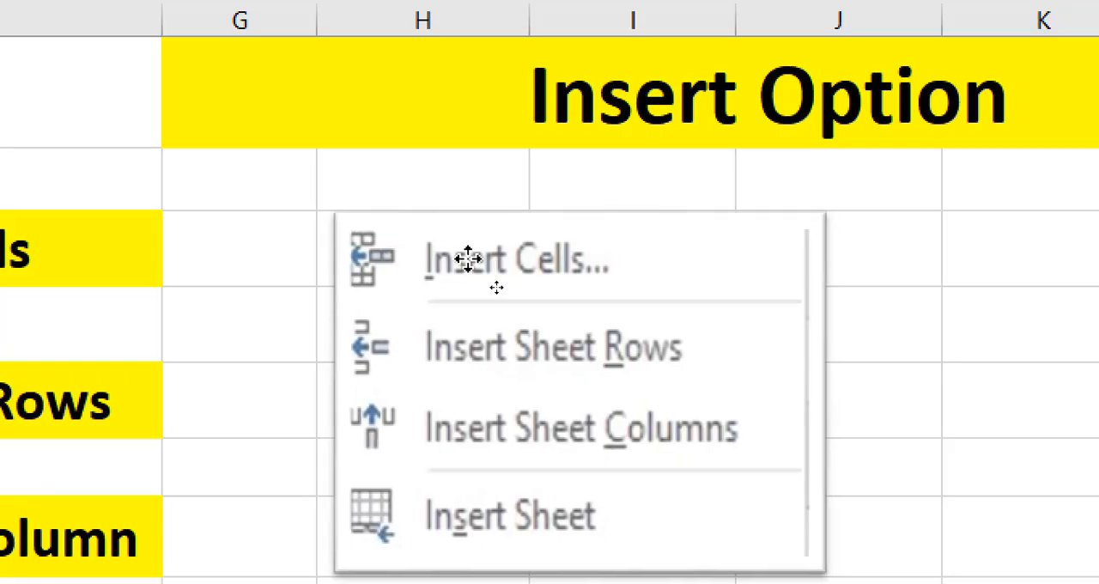
{"action": "left_click", "coordinate": [455, 257]}
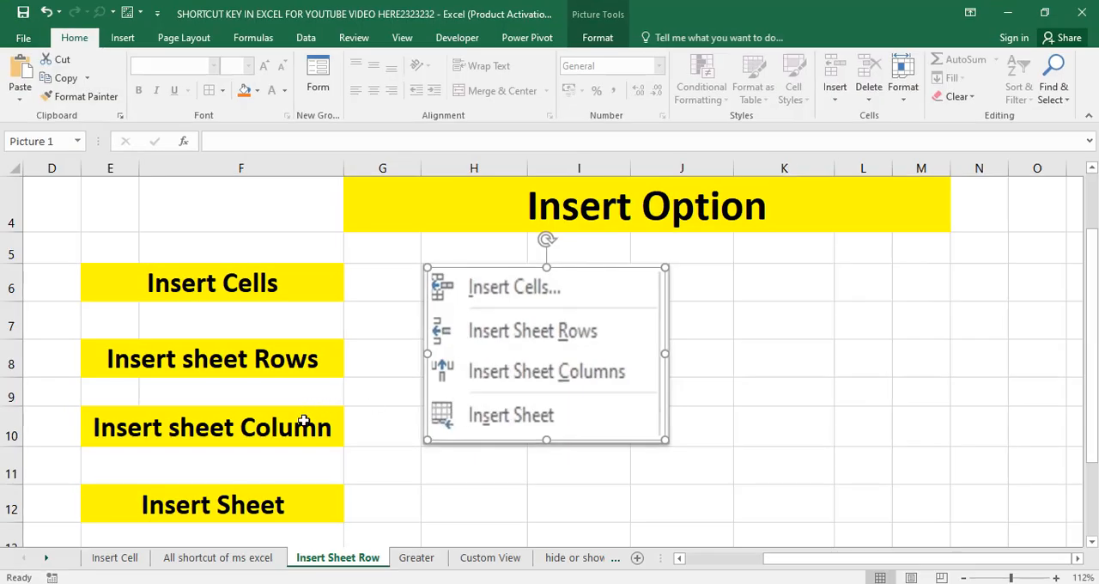
{"action": "left_click", "coordinate": [194, 294]}
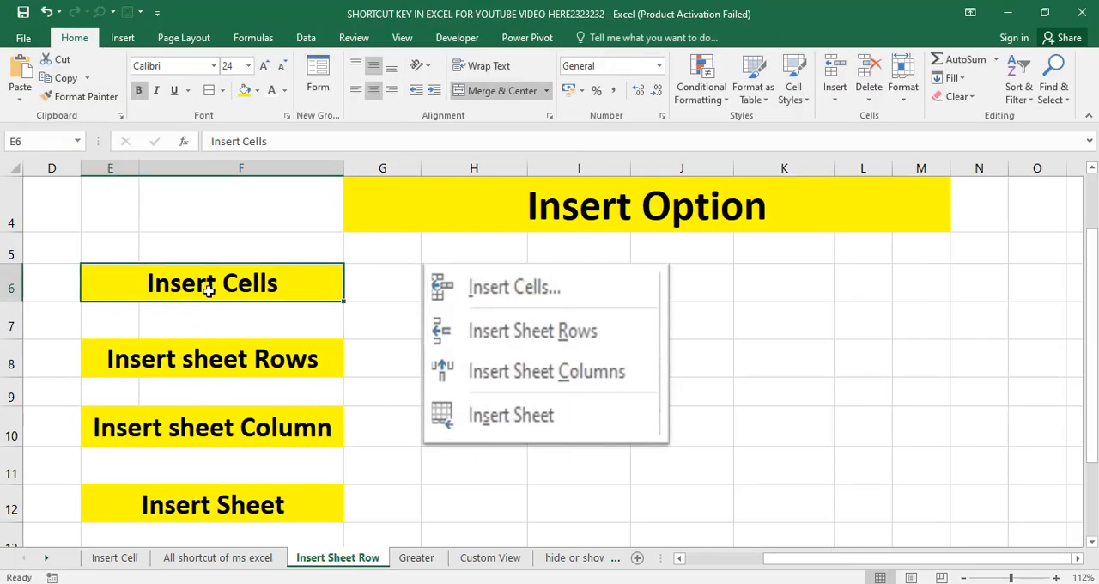
{"action": "left_click", "coordinate": [172, 364]}
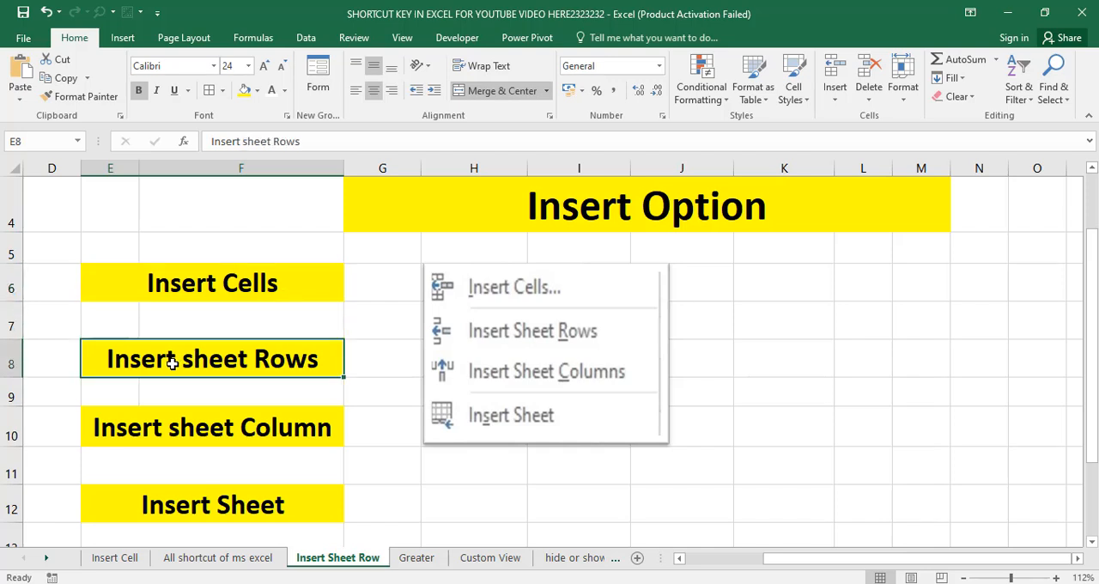
{"action": "left_click", "coordinate": [175, 428]}
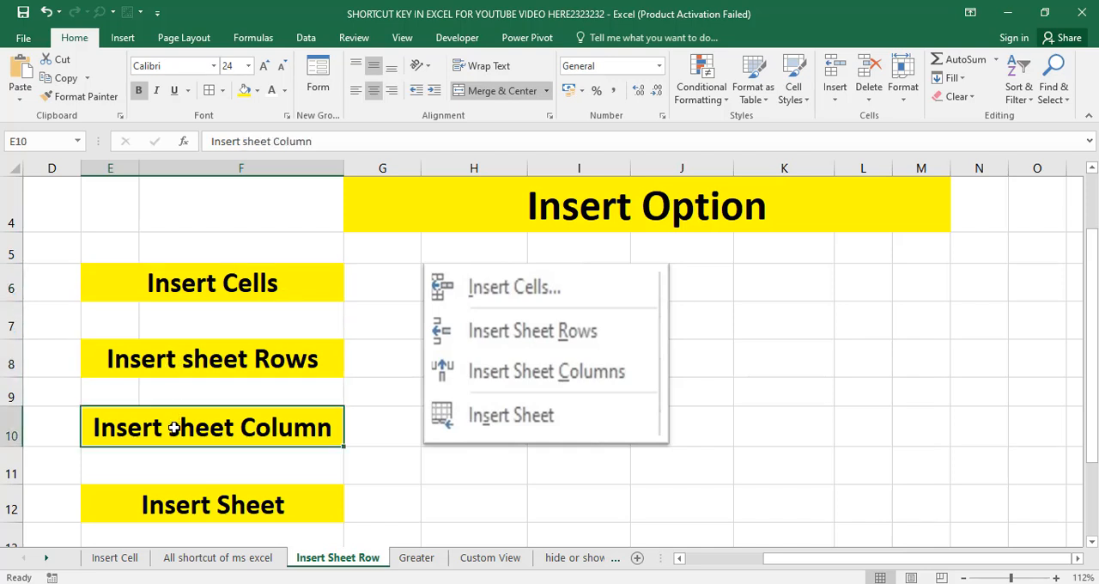
{"action": "left_click", "coordinate": [182, 506]}
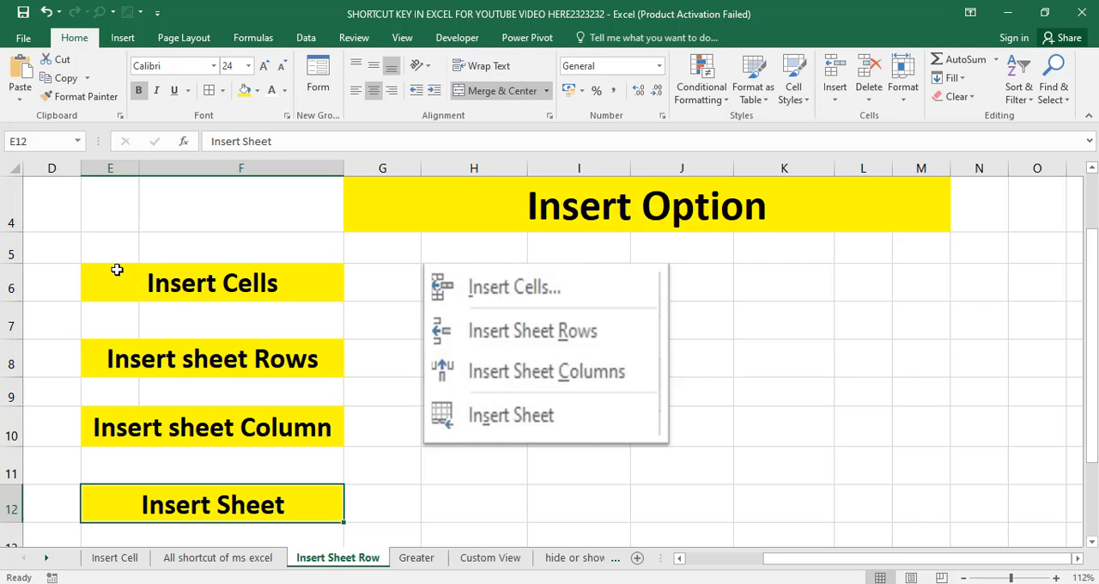
{"action": "left_click_drag", "start_coordinate": [89, 260], "coordinate": [247, 487]}
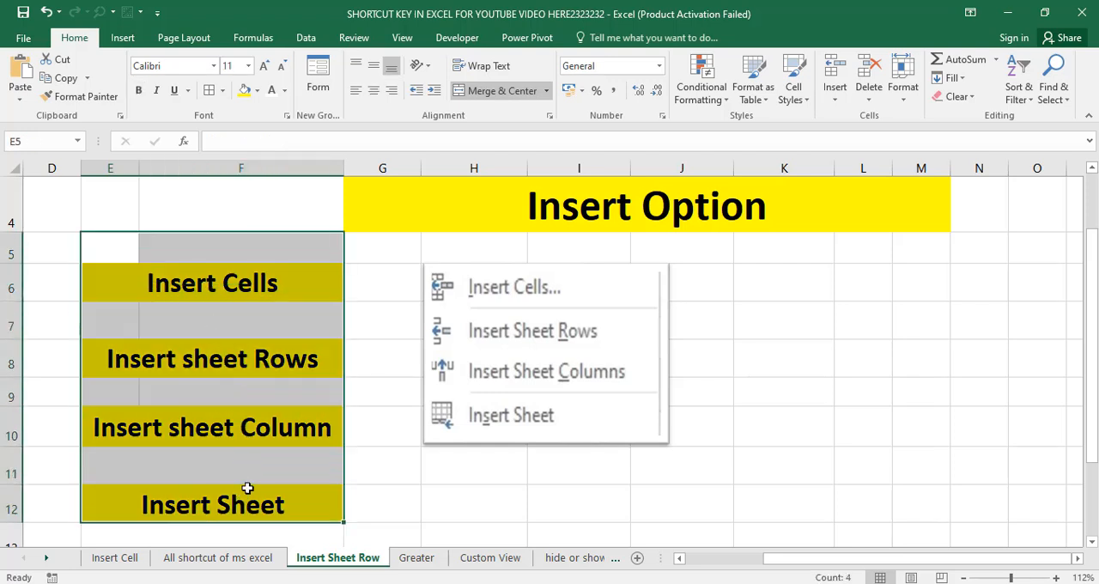
{"action": "left_click", "coordinate": [399, 397]}
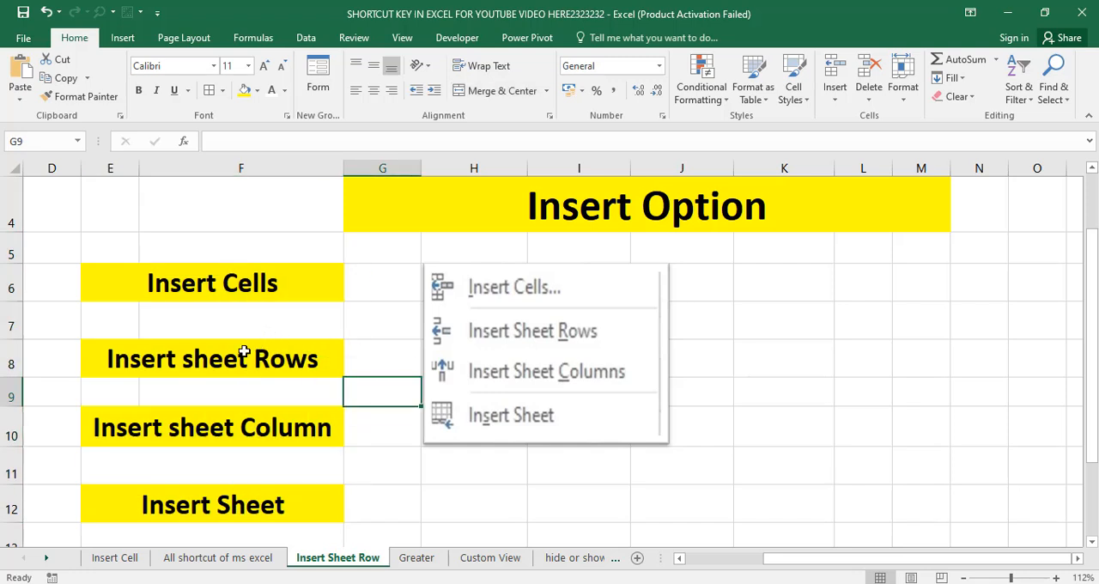
{"action": "left_click", "coordinate": [274, 290]}
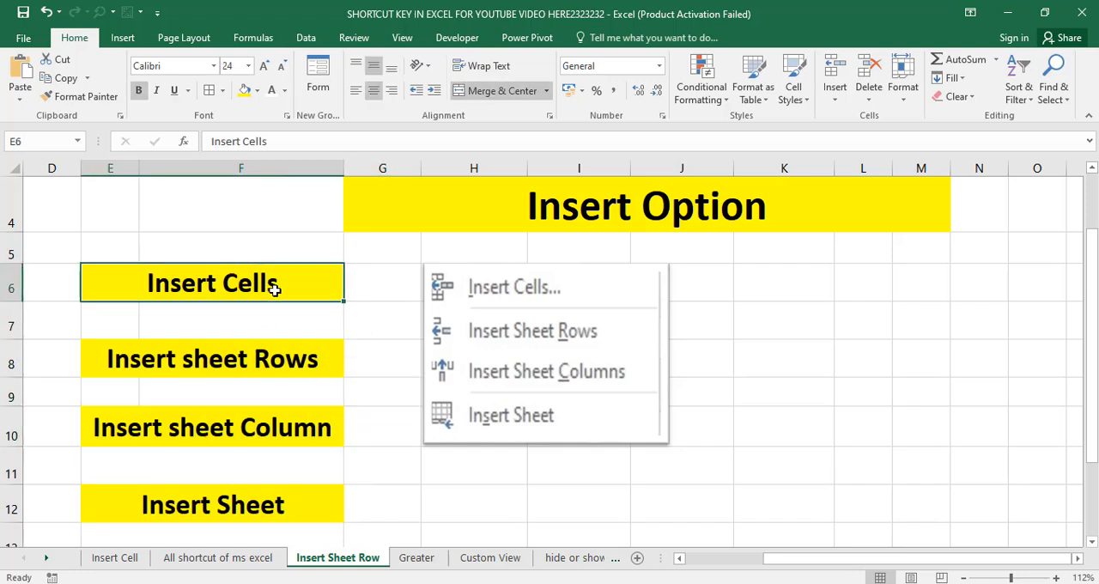
{"action": "left_click", "coordinate": [237, 360]}
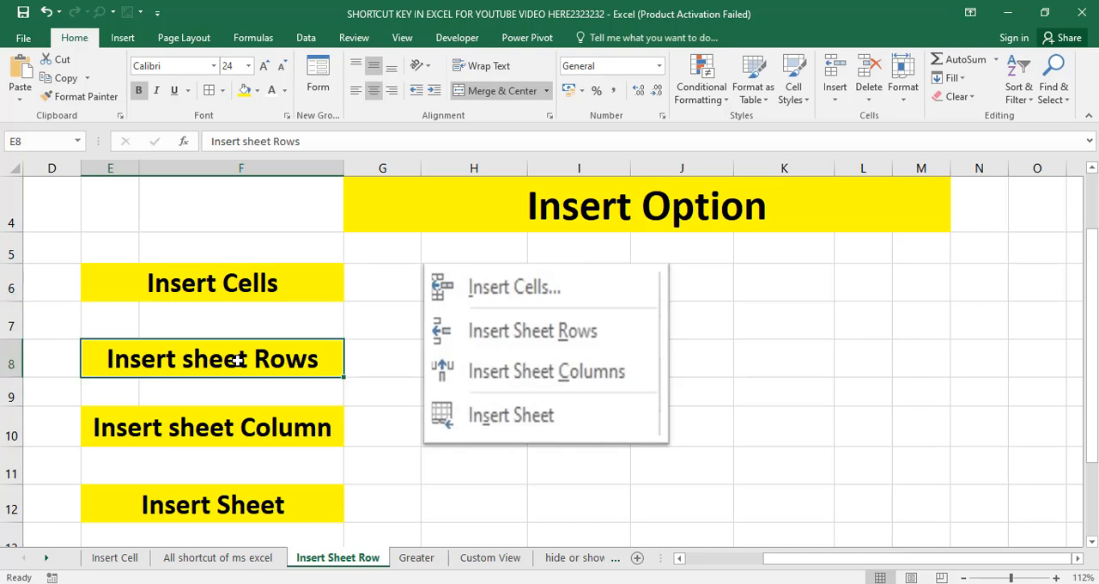
{"action": "left_click", "coordinate": [231, 438]}
{"action": "left_click", "coordinate": [234, 515]}
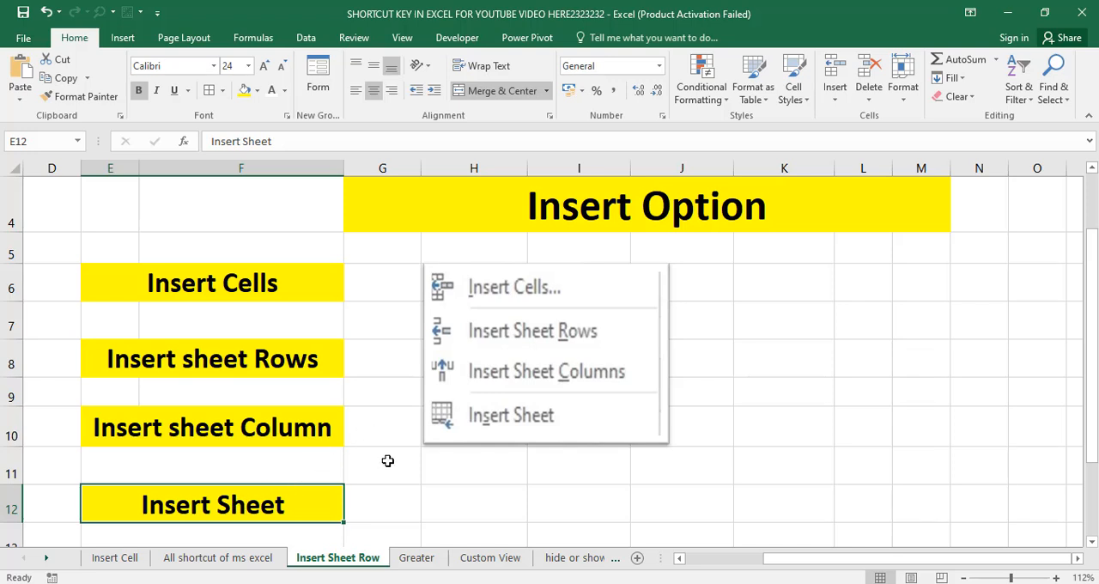
{"action": "left_click", "coordinate": [412, 474]}
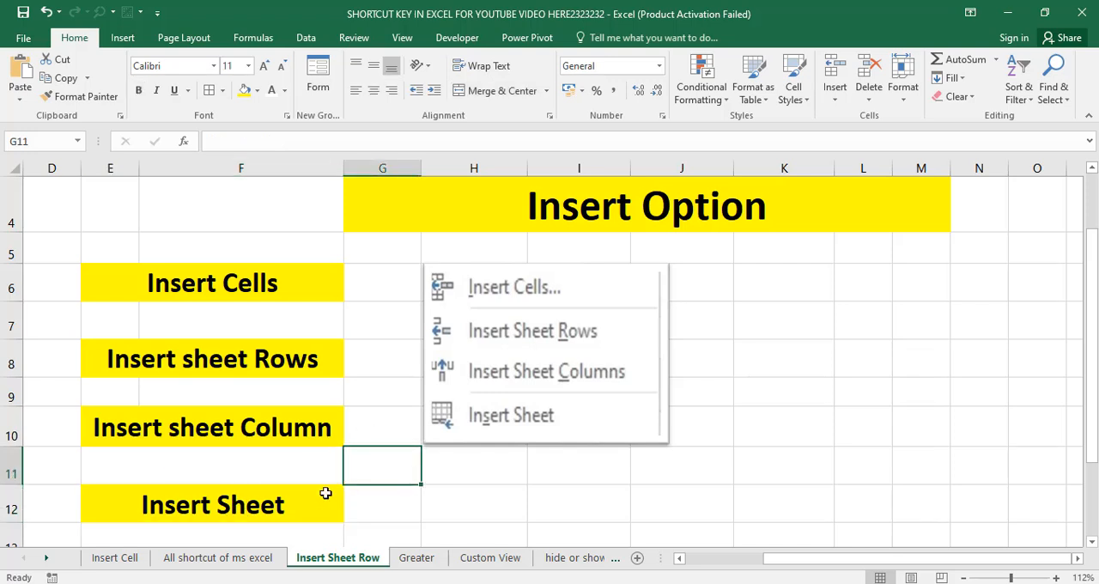
Open the Insert Cell sheet and look through its insert and delete shortcuts, ending at the Insert Cells heading
{"action": "left_click", "coordinate": [116, 558]}
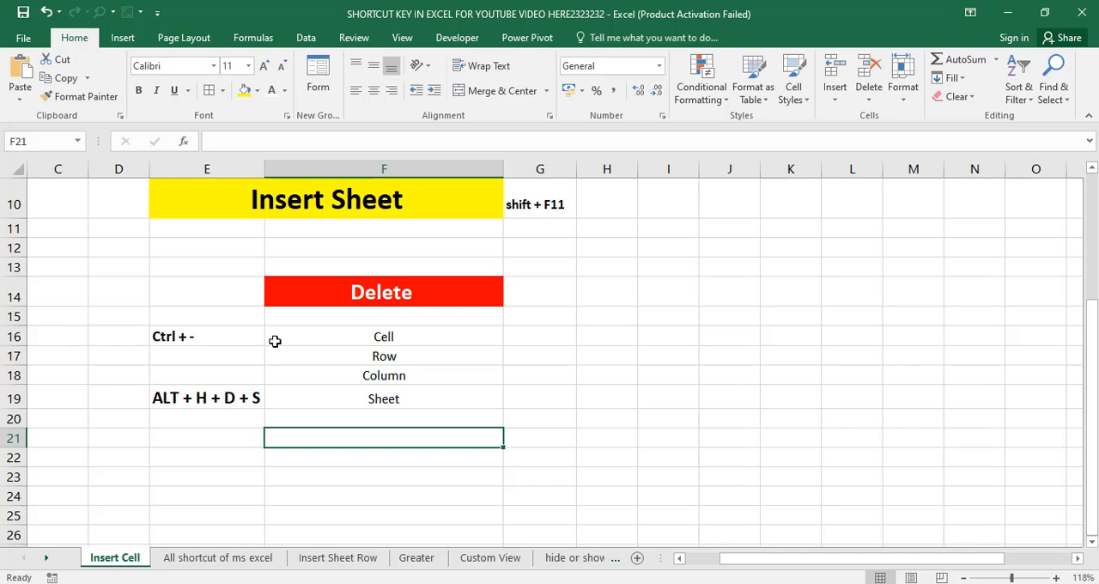
{"action": "scroll", "coordinate": [275, 341], "scroll_direction": "up", "scroll_amount": 3}
{"action": "scroll", "coordinate": [456, 310], "scroll_direction": "down", "scroll_amount": 1}
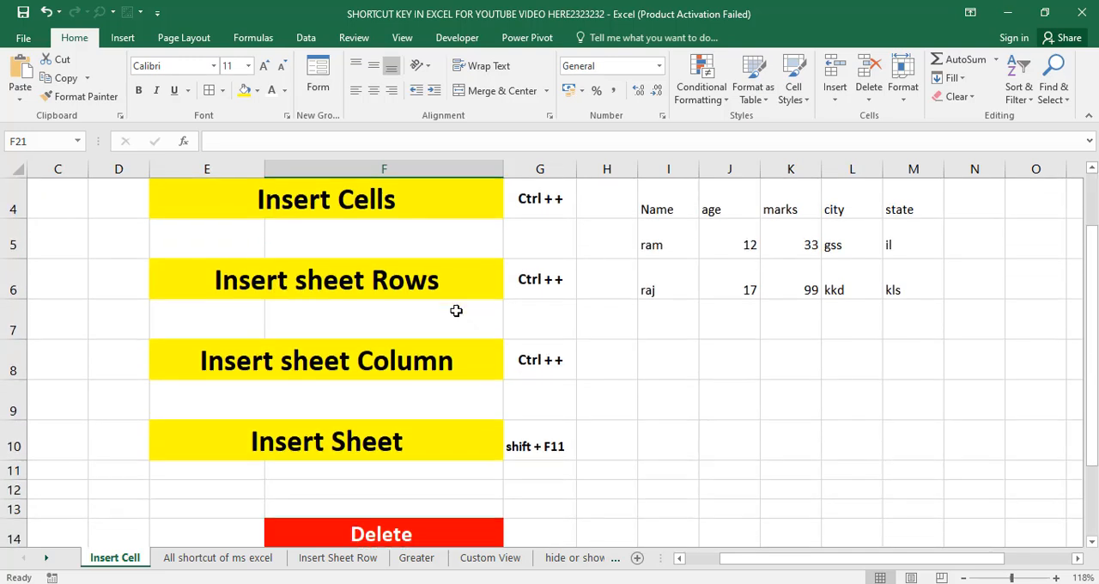
{"action": "scroll", "coordinate": [456, 310], "scroll_direction": "up", "scroll_amount": 1}
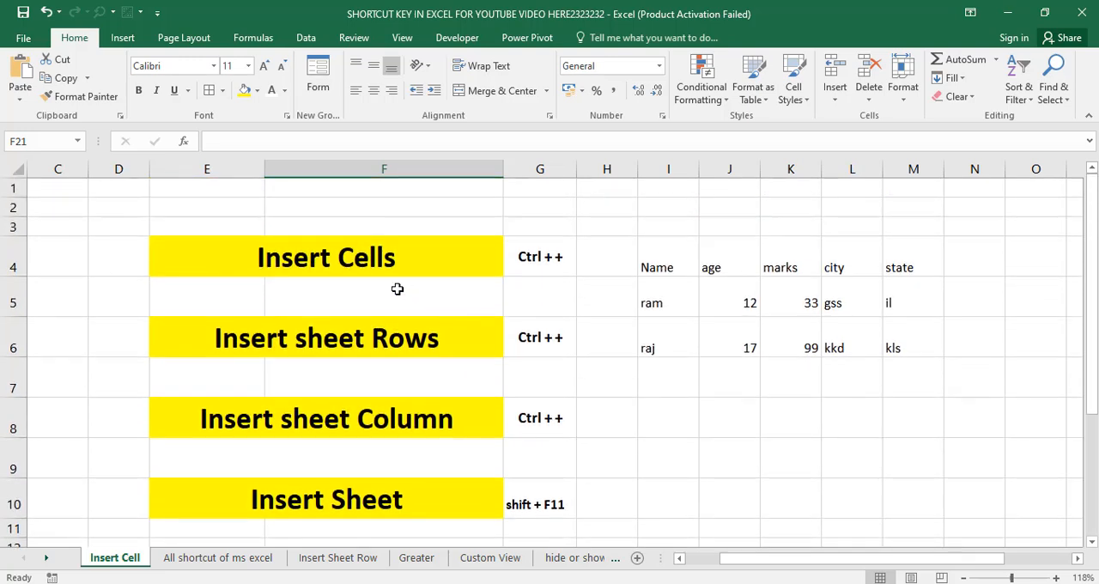
{"action": "left_click", "coordinate": [341, 267]}
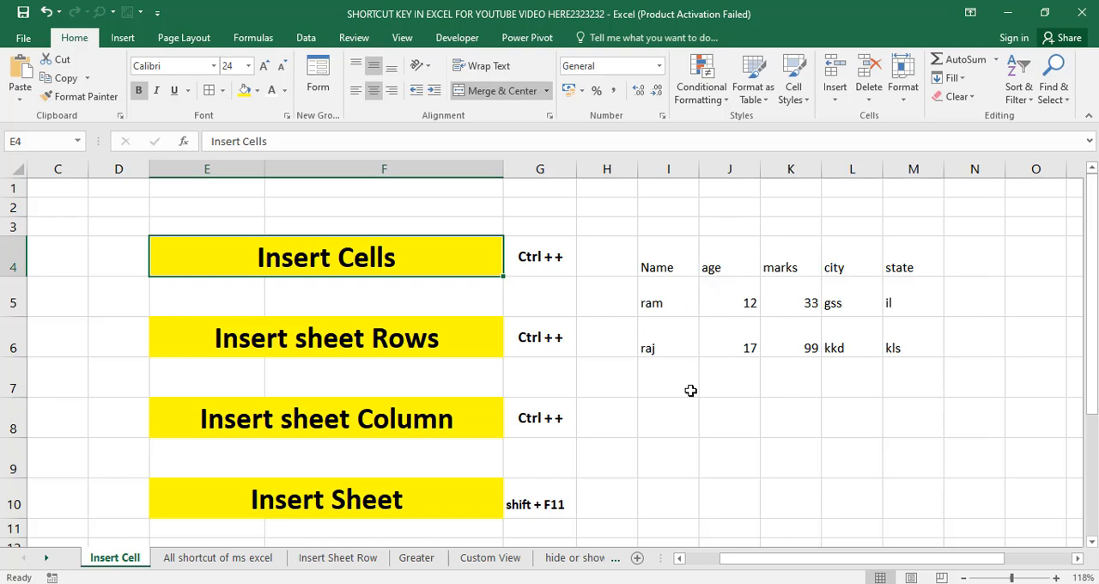
{"action": "left_click", "coordinate": [702, 303]}
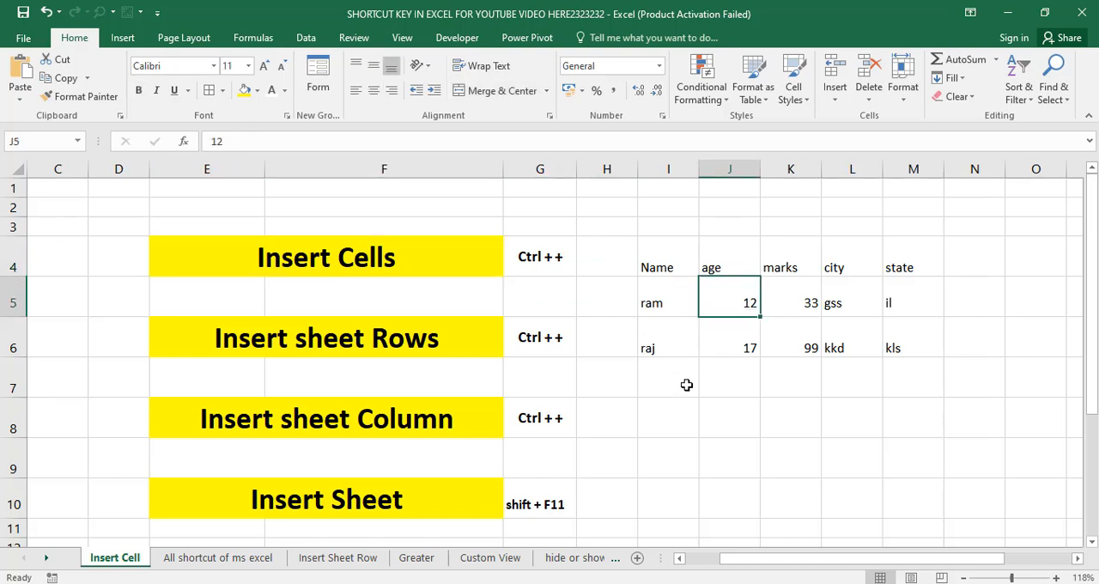
{"action": "left_click", "coordinate": [687, 384]}
{"action": "left_click", "coordinate": [686, 423]}
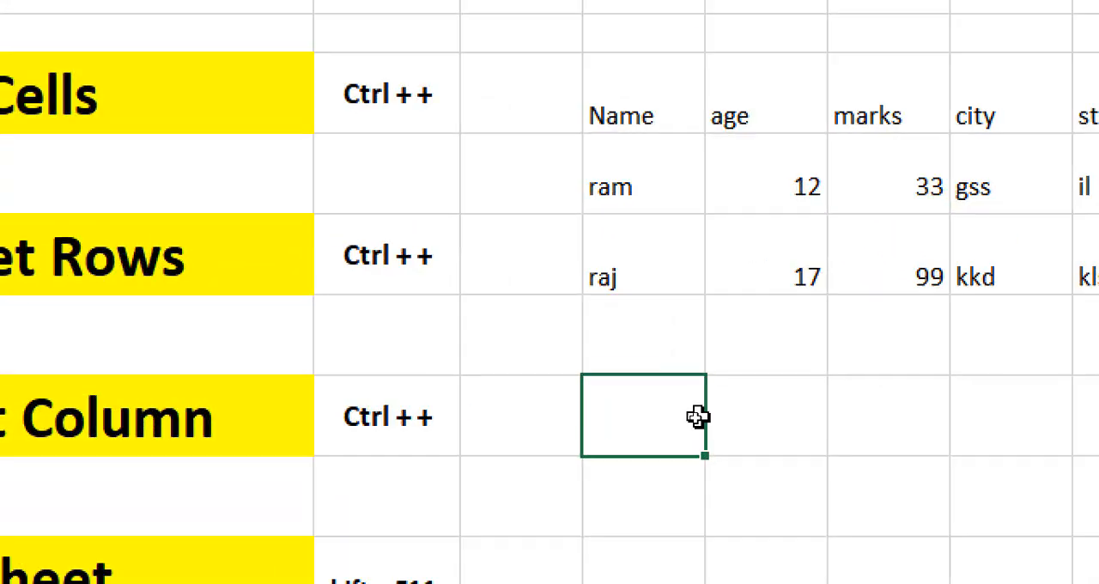
{"action": "left_click", "coordinate": [711, 416]}
{"action": "left_click", "coordinate": [783, 415]}
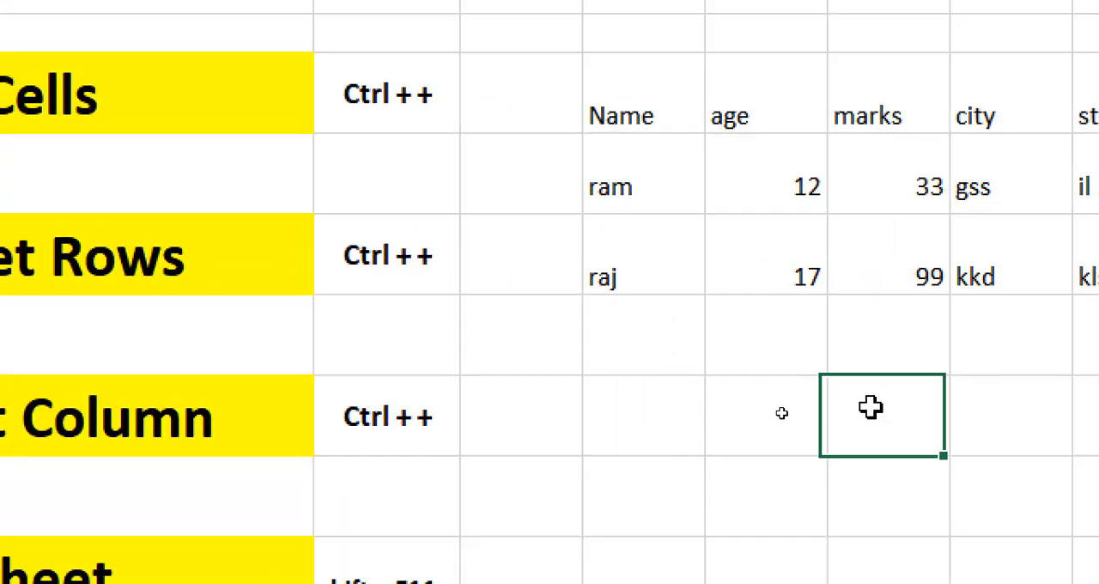
{"action": "left_click", "coordinate": [941, 359]}
{"action": "left_click", "coordinate": [1029, 353]}
{"action": "left_click", "coordinate": [1017, 424]}
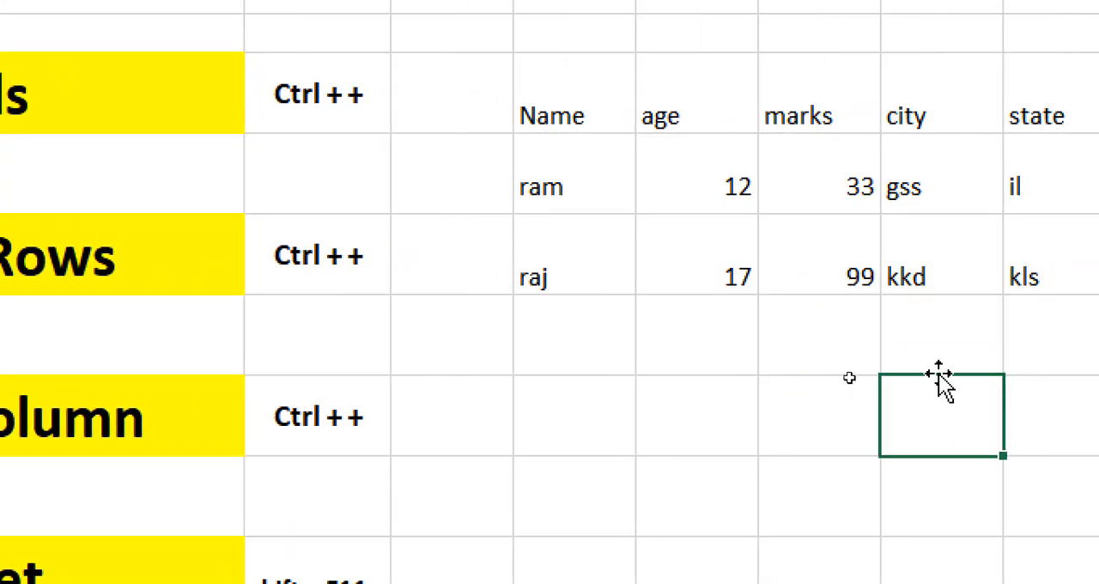
{"action": "left_click", "coordinate": [593, 383]}
{"action": "left_click", "coordinate": [560, 351]}
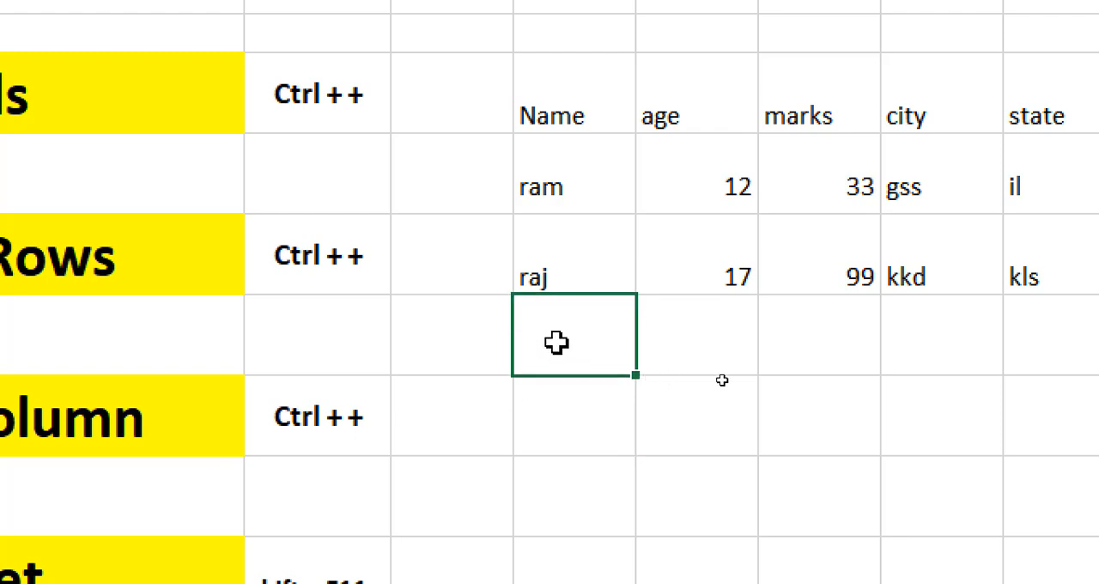
{"action": "left_click", "coordinate": [662, 356]}
Examine the sample table's Name, age, marks, city and state headings and its two data rows
{"action": "left_click", "coordinate": [564, 110]}
{"action": "left_click", "coordinate": [670, 118]}
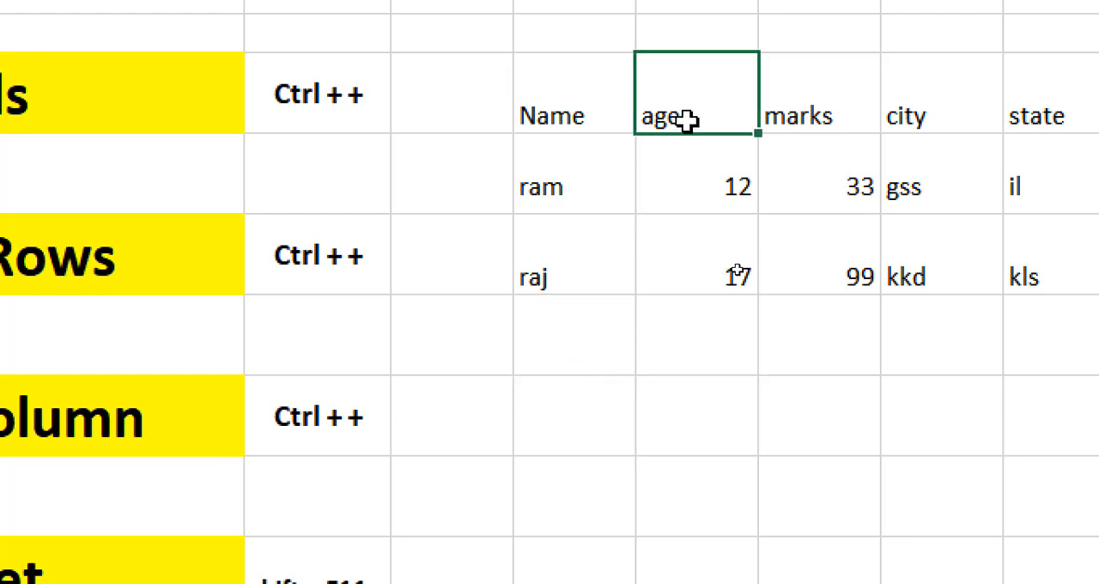
{"action": "left_click", "coordinate": [809, 112]}
{"action": "left_click", "coordinate": [934, 121]}
{"action": "left_click", "coordinate": [1018, 112]}
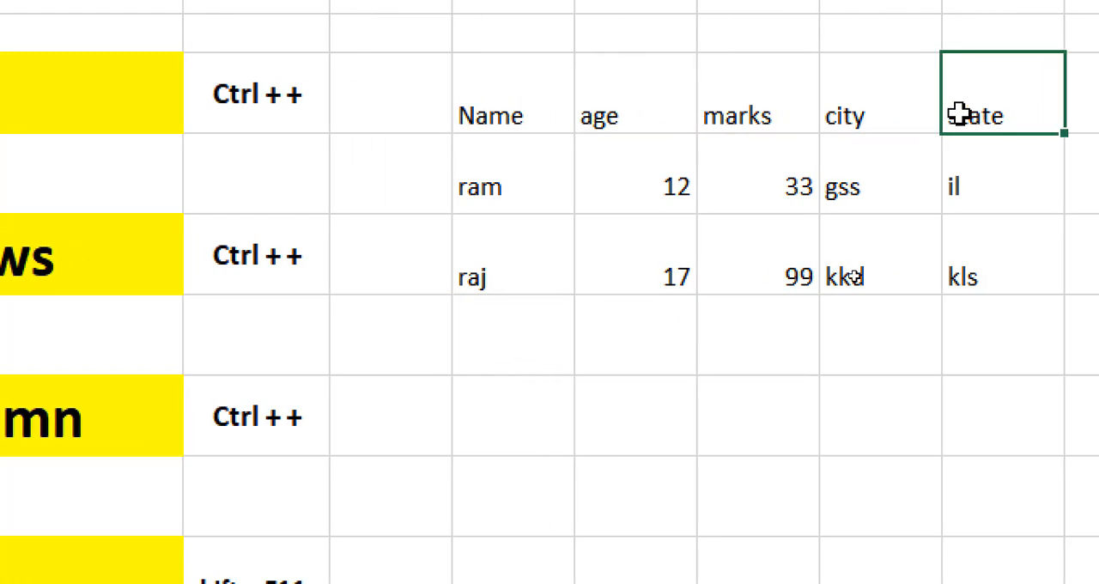
{"action": "left_click", "coordinate": [489, 207]}
{"action": "left_click", "coordinate": [692, 194]}
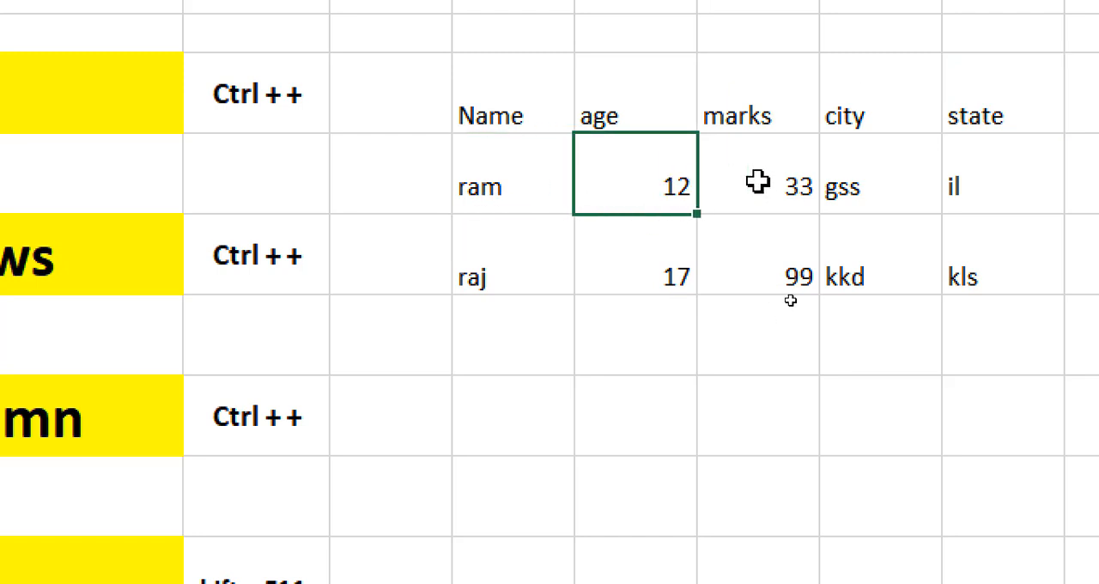
{"action": "left_click", "coordinate": [762, 182]}
{"action": "left_click", "coordinate": [871, 187]}
{"action": "left_click", "coordinate": [955, 187]}
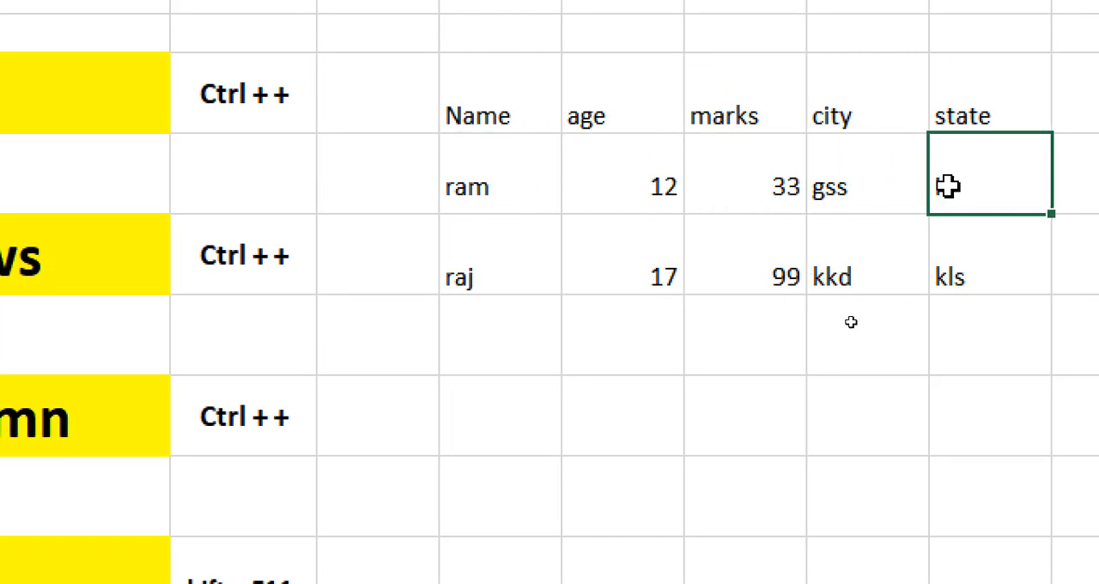
{"action": "left_click", "coordinate": [502, 276]}
{"action": "left_click", "coordinate": [634, 275]}
{"action": "left_click_drag", "start_coordinate": [481, 98], "coordinate": [940, 226]}
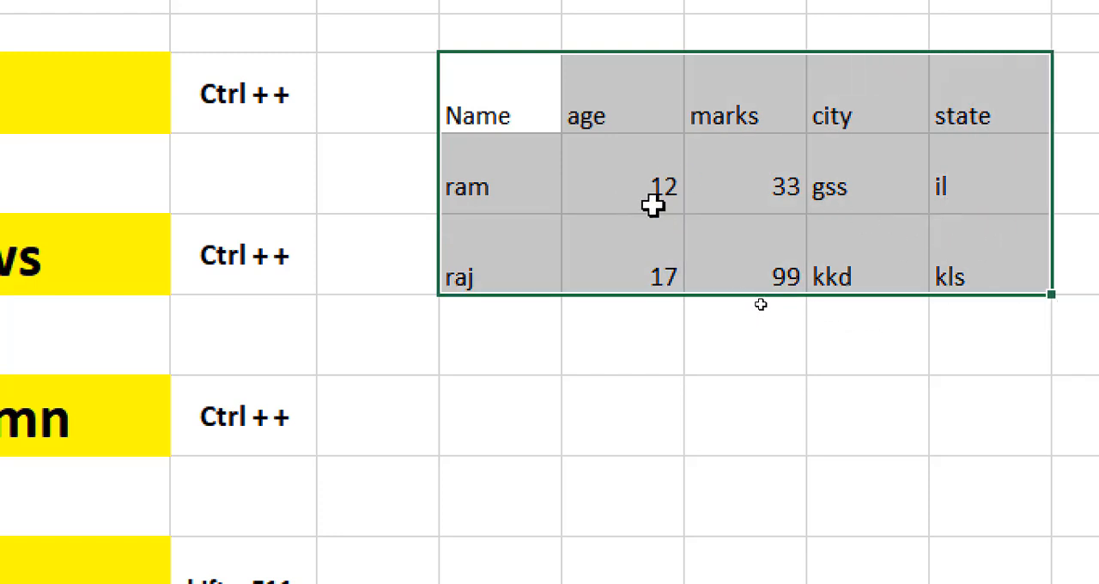
Insert a blank cell at the age value in the first data row with the Shift cells right option
{"action": "left_click", "coordinate": [631, 187]}
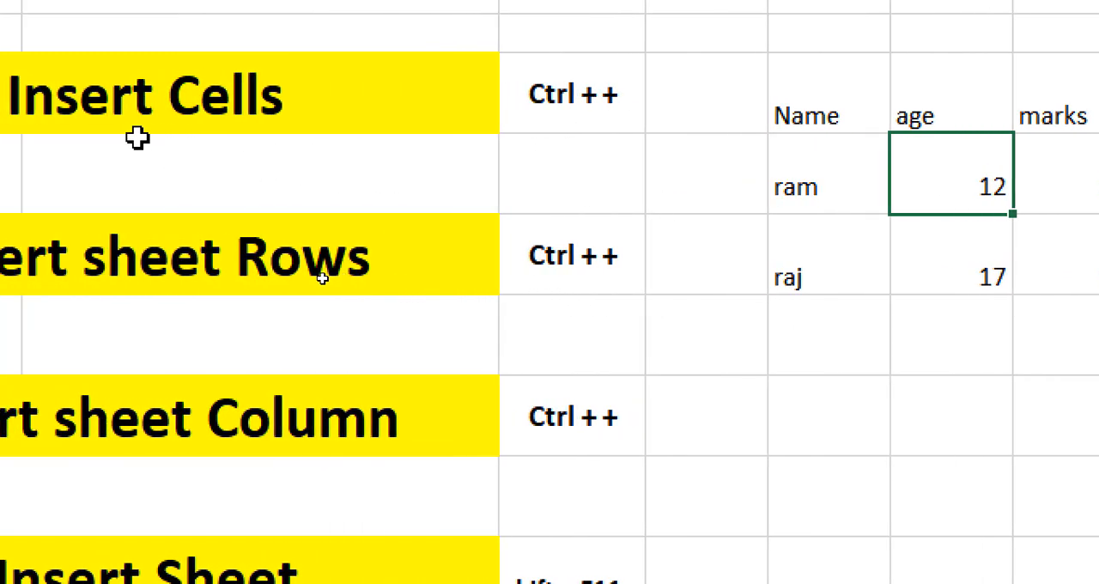
{"action": "left_click", "coordinate": [540, 89]}
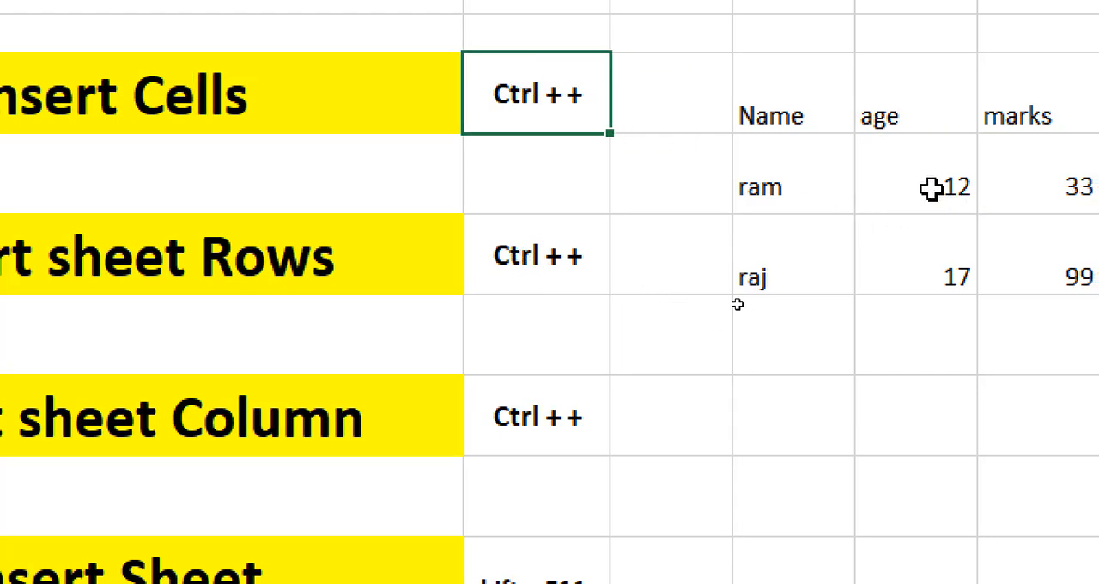
{"action": "left_click", "coordinate": [939, 189]}
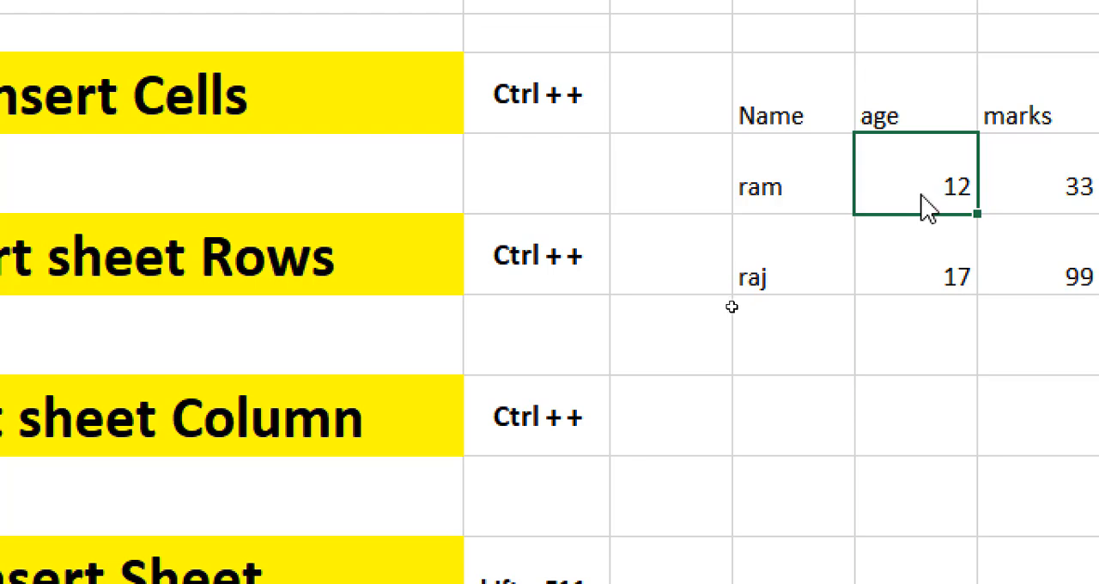
{"action": "key", "text": "ctrl+plus"}
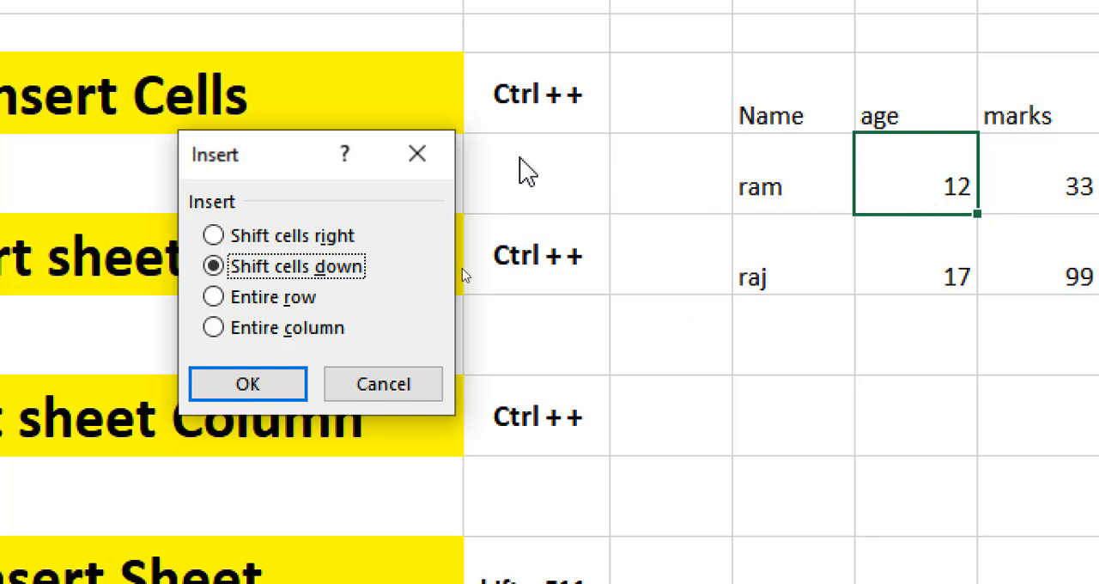
{"action": "left_click_drag", "start_coordinate": [237, 152], "coordinate": [541, 190]}
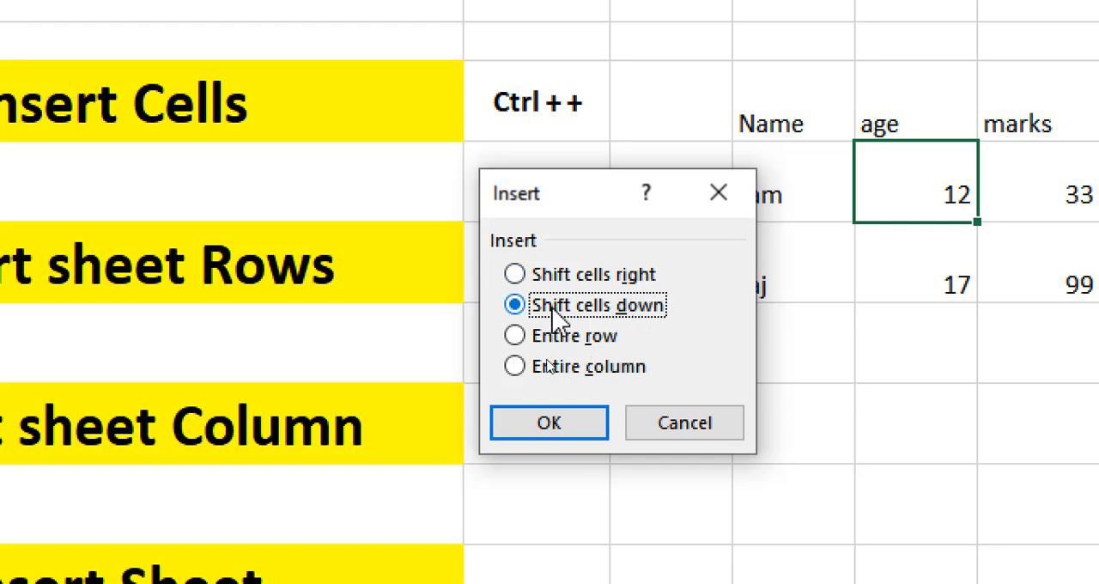
{"action": "left_click", "coordinate": [606, 275]}
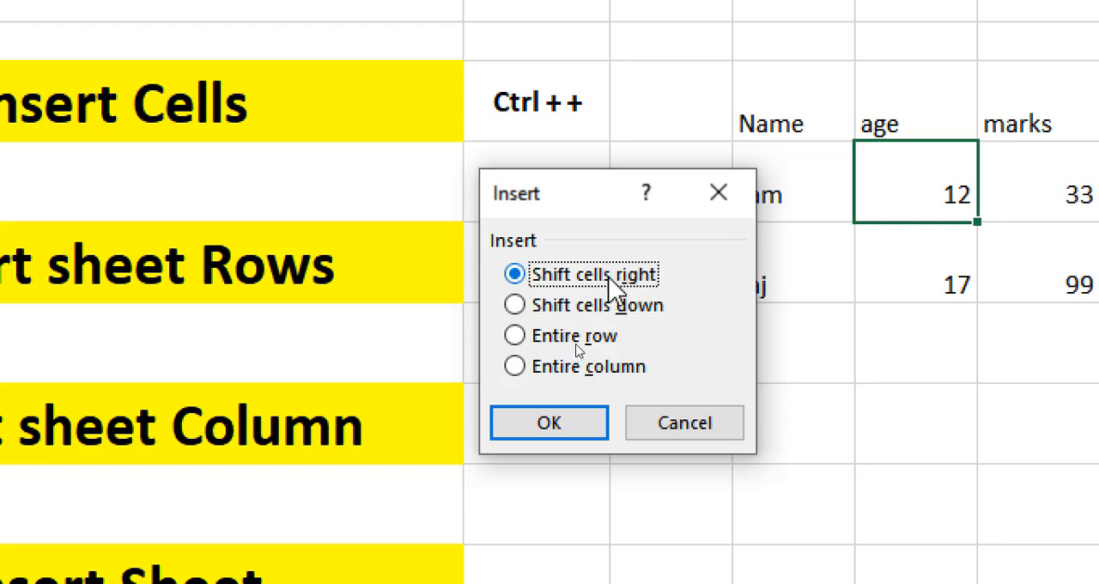
{"action": "left_click", "coordinate": [580, 426]}
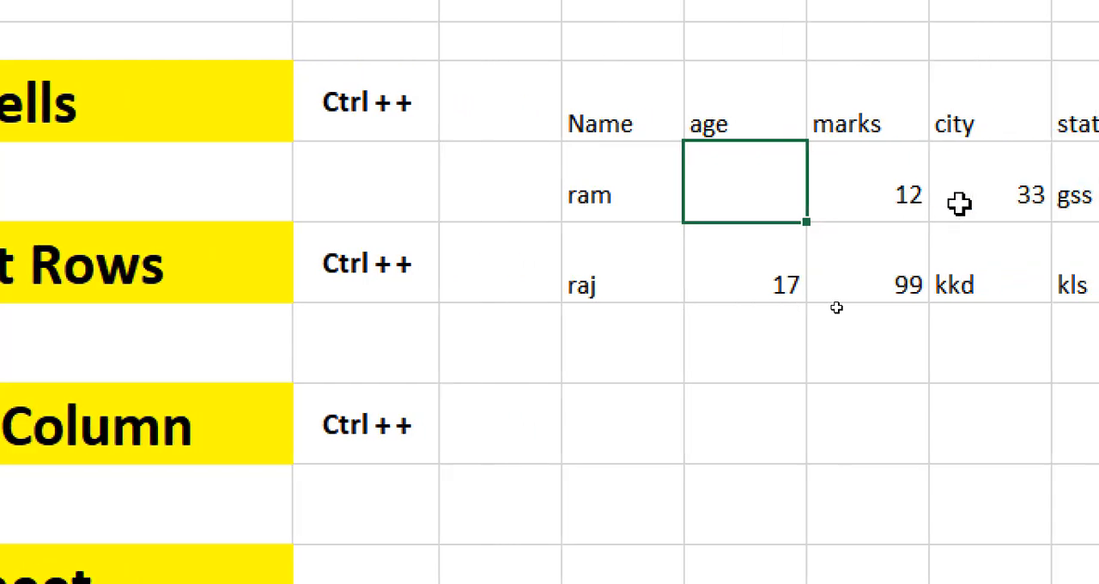
Insert a second blank cell under the age heading in the first data row, shifting the cells right
{"action": "left_click", "coordinate": [890, 196]}
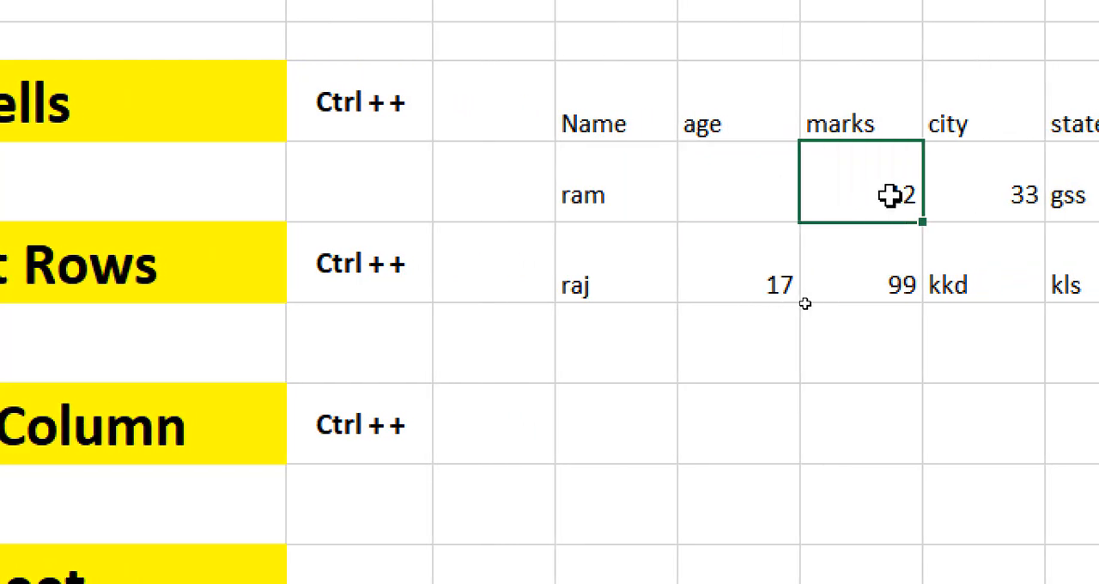
{"action": "left_click", "coordinate": [715, 178]}
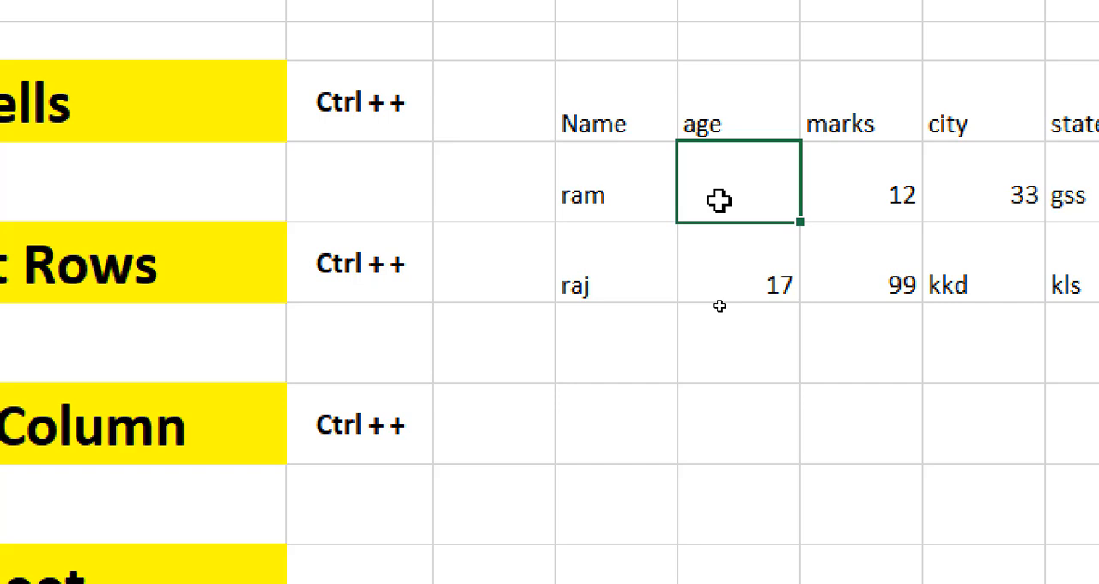
{"action": "key", "text": "ctrl+plus"}
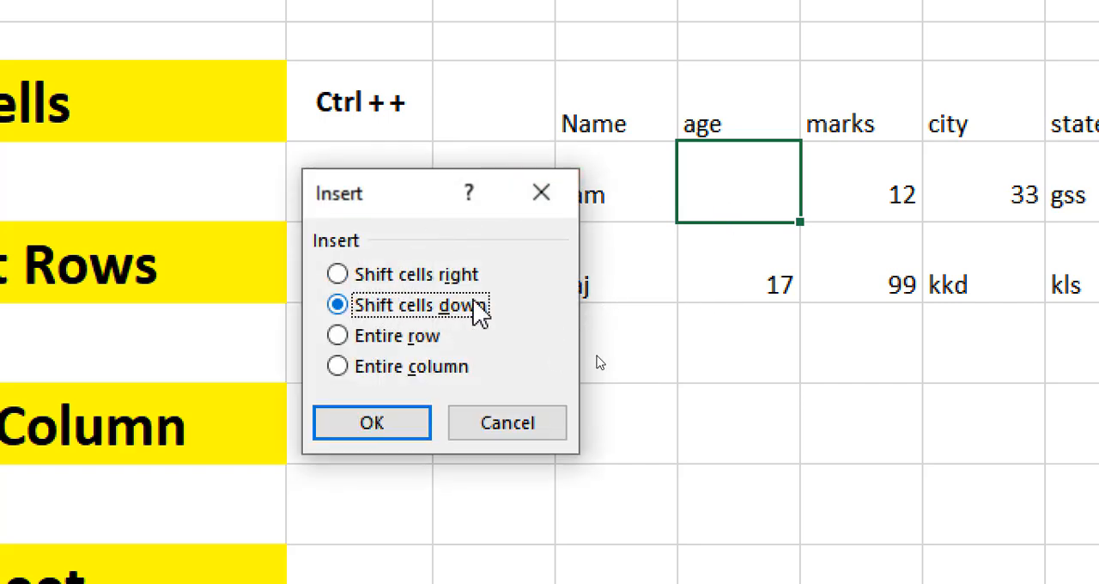
{"action": "left_click", "coordinate": [404, 275]}
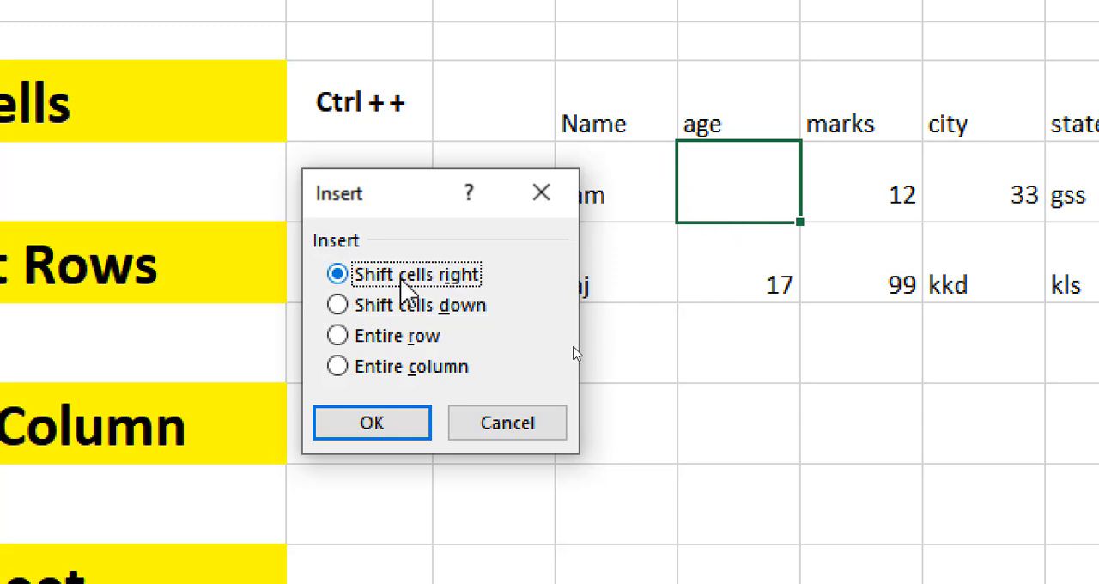
{"action": "left_click", "coordinate": [361, 426]}
Examine the two blank cells under the age and marks headings in the first data row
{"action": "left_click", "coordinate": [806, 203]}
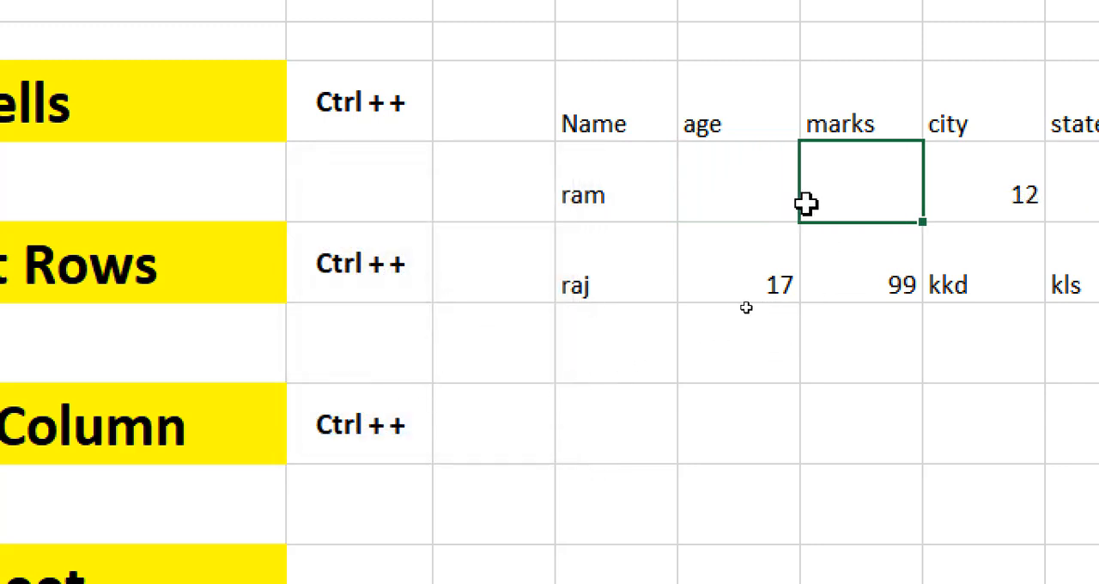
{"action": "left_click", "coordinate": [750, 202]}
{"action": "left_click", "coordinate": [844, 187]}
{"action": "left_click", "coordinate": [736, 196]}
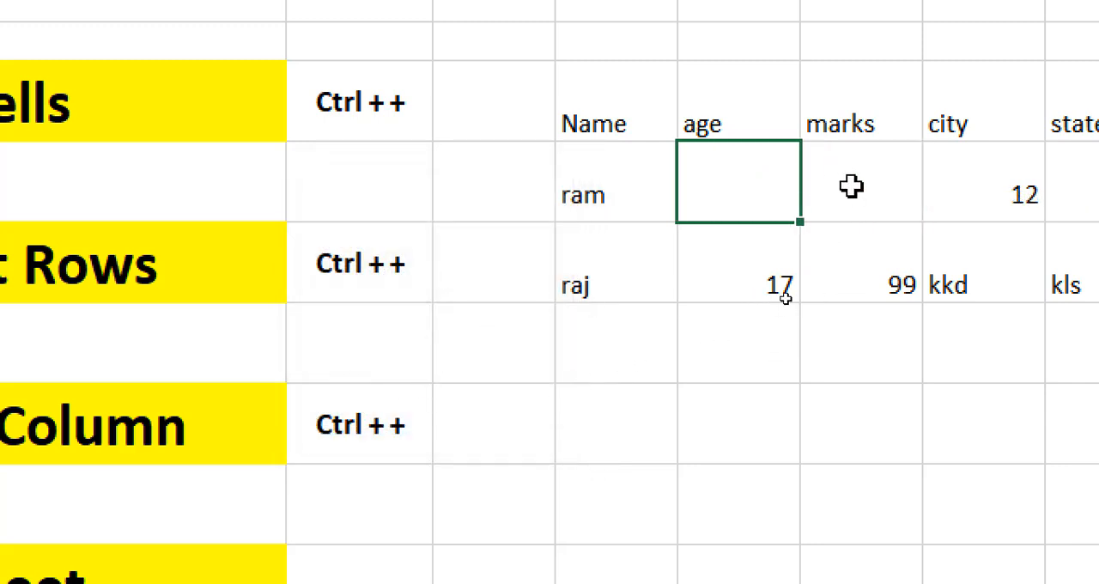
{"action": "left_click", "coordinate": [851, 187]}
{"action": "left_click", "coordinate": [767, 190]}
{"action": "left_click", "coordinate": [845, 189]}
{"action": "left_click", "coordinate": [764, 189]}
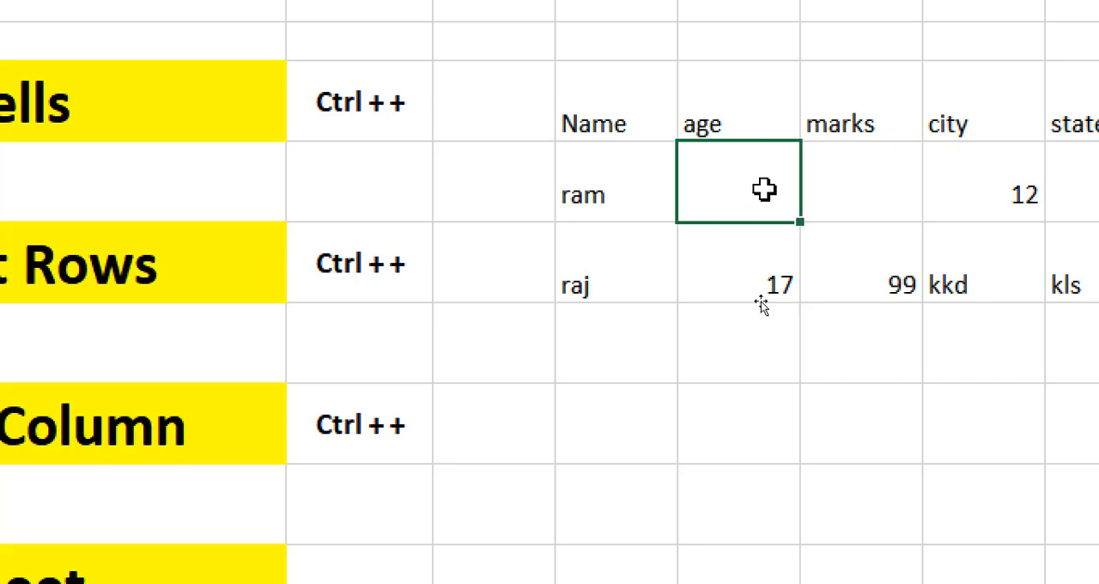
{"action": "left_click", "coordinate": [824, 191]}
{"action": "left_click", "coordinate": [753, 194]}
{"action": "left_click", "coordinate": [829, 203]}
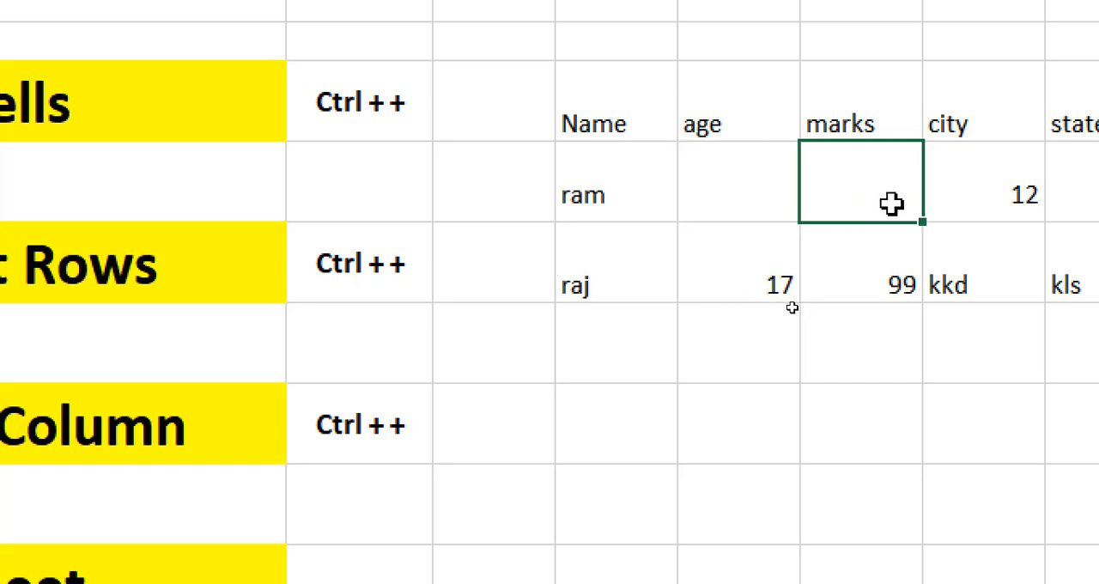
Insert a third blank cell at the first data row's age position, again with Shift cells right
{"action": "left_click", "coordinate": [761, 190]}
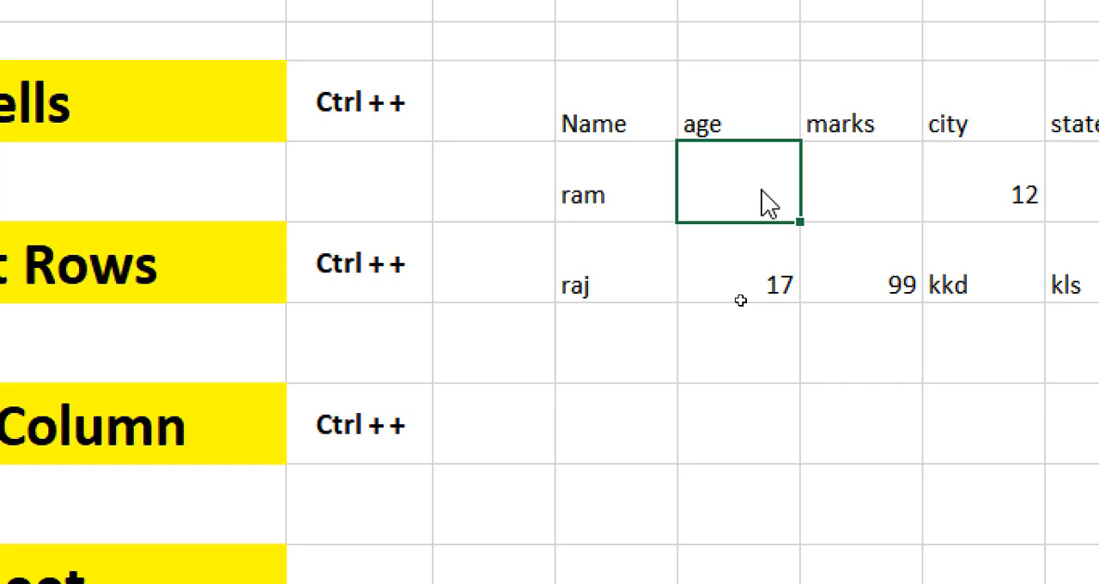
{"action": "key", "text": "ctrl+plus"}
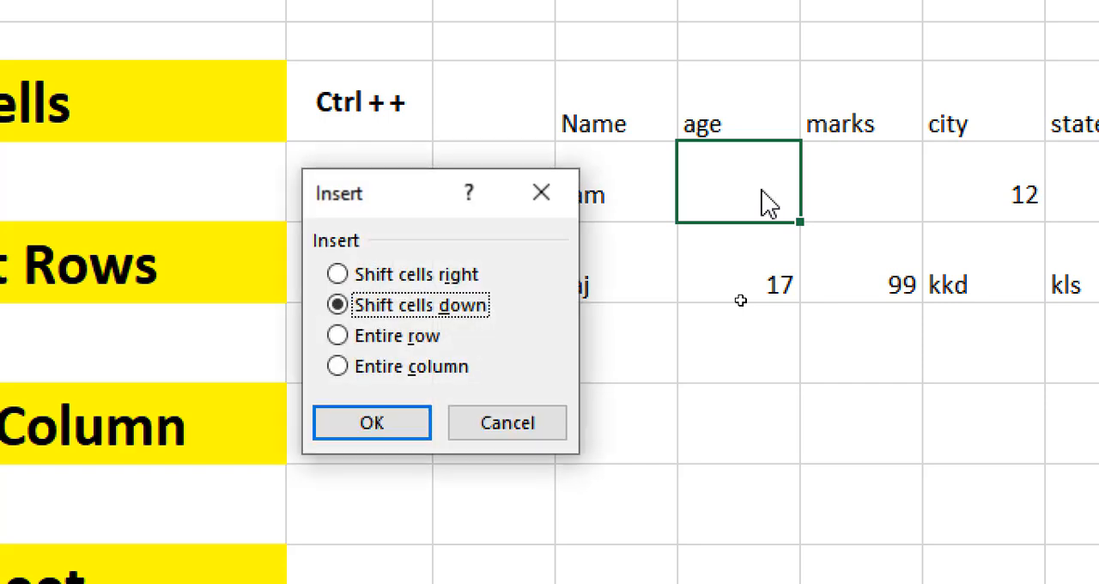
{"action": "left_click", "coordinate": [454, 278]}
{"action": "left_click", "coordinate": [422, 307]}
{"action": "left_click", "coordinate": [418, 278]}
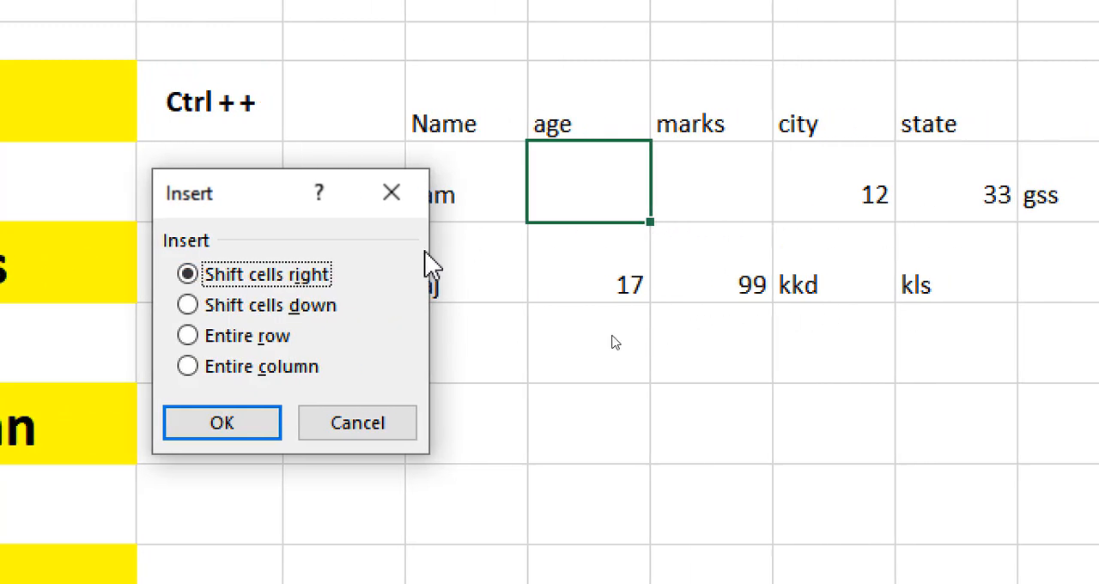
{"action": "left_click", "coordinate": [266, 434]}
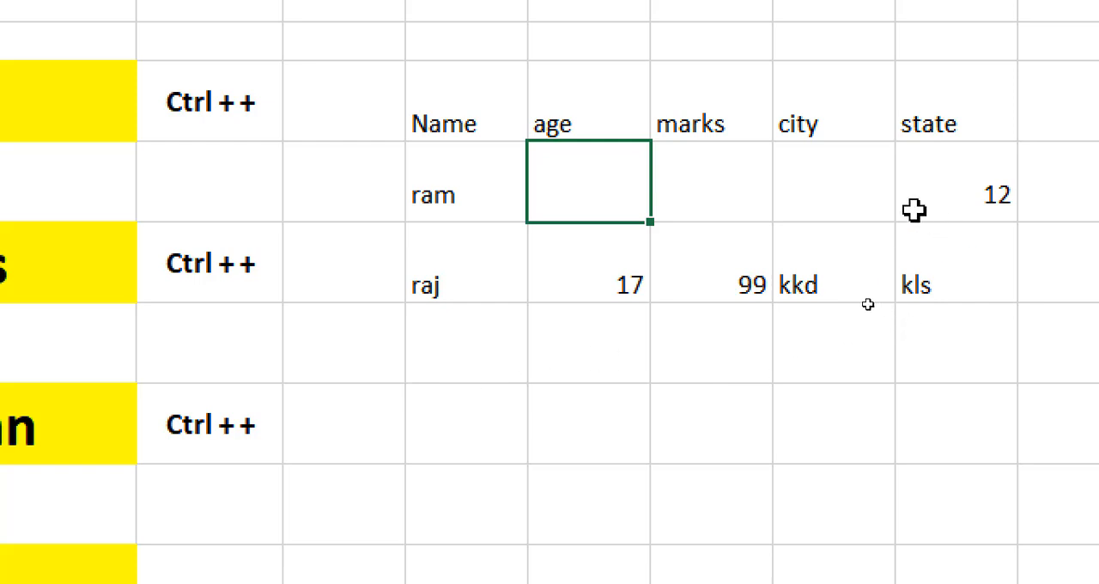
Examine the blank cells under the age, marks and city headings in the first data row
{"action": "left_click", "coordinate": [672, 196]}
{"action": "left_click", "coordinate": [618, 190]}
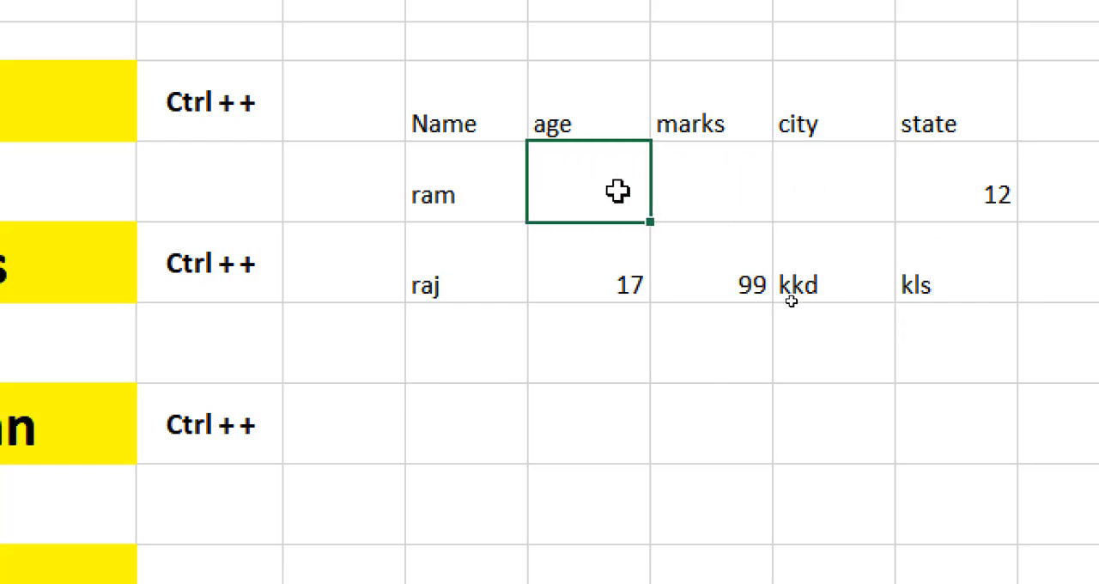
{"action": "left_click", "coordinate": [783, 196]}
{"action": "left_click", "coordinate": [726, 193]}
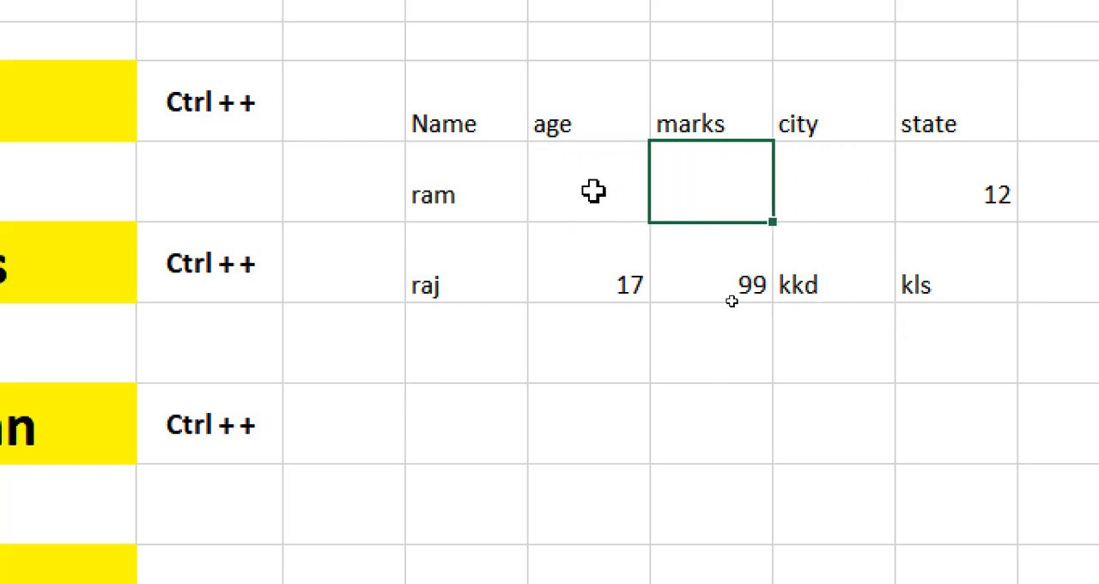
{"action": "left_click", "coordinate": [593, 191]}
{"action": "left_click", "coordinate": [834, 192]}
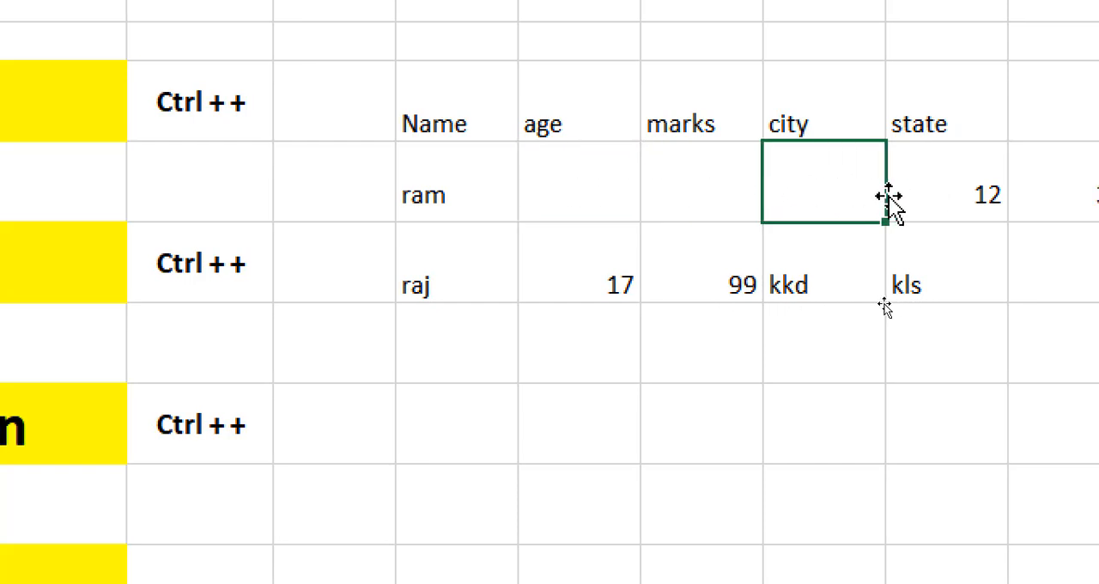
{"action": "left_click", "coordinate": [592, 189]}
{"action": "left_click", "coordinate": [707, 189]}
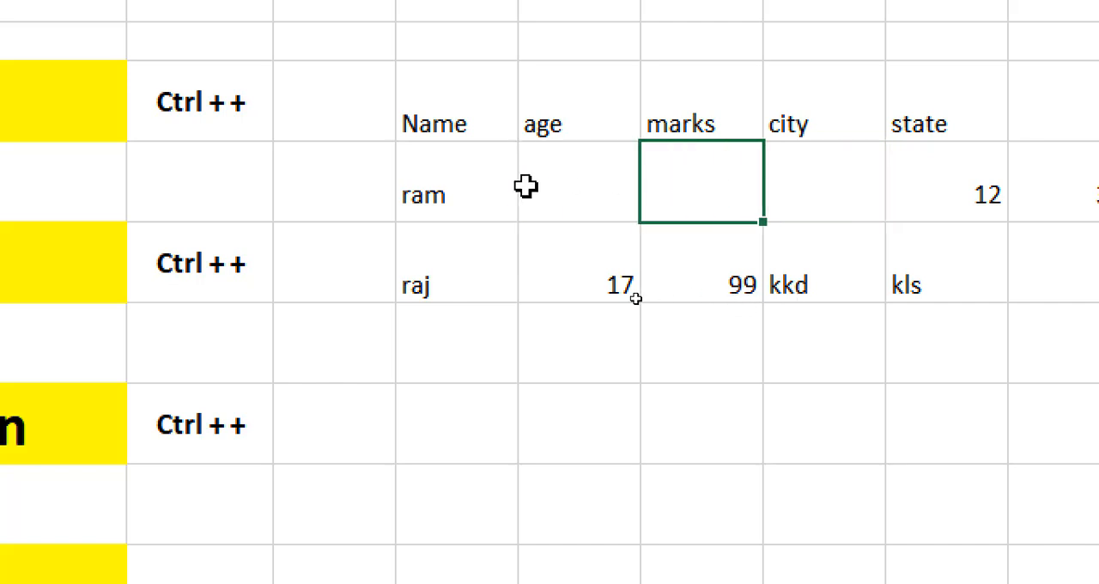
Enter the delete shortcut "ctrl+ -" in the empty cell below the Insert Cells shortcut
{"action": "left_click", "coordinate": [210, 102]}
{"action": "left_click", "coordinate": [194, 183]}
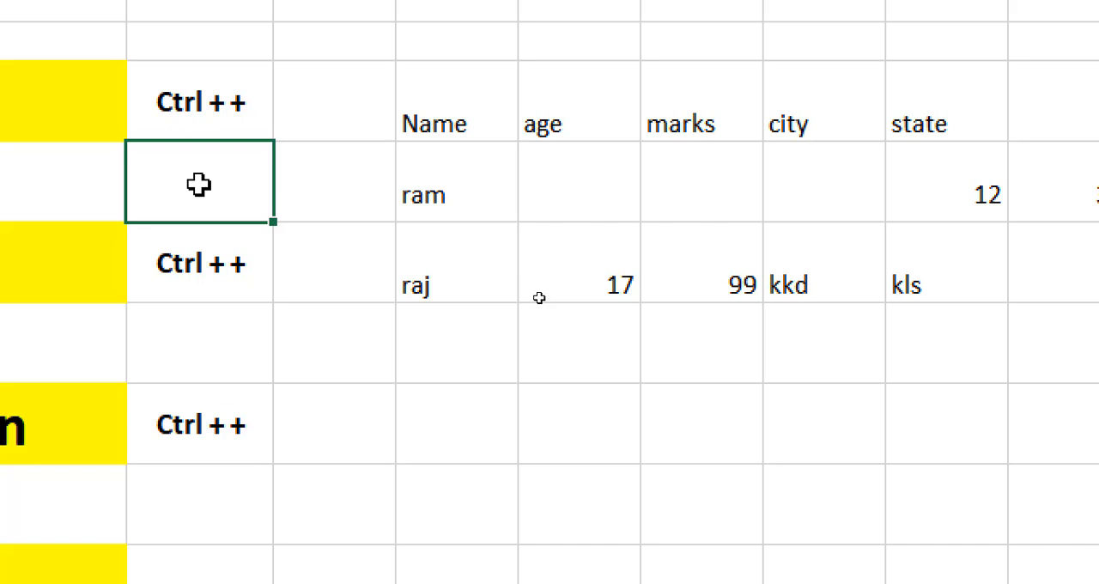
{"action": "type", "text": "ctrl"}
{"action": "type", "text": "l"}
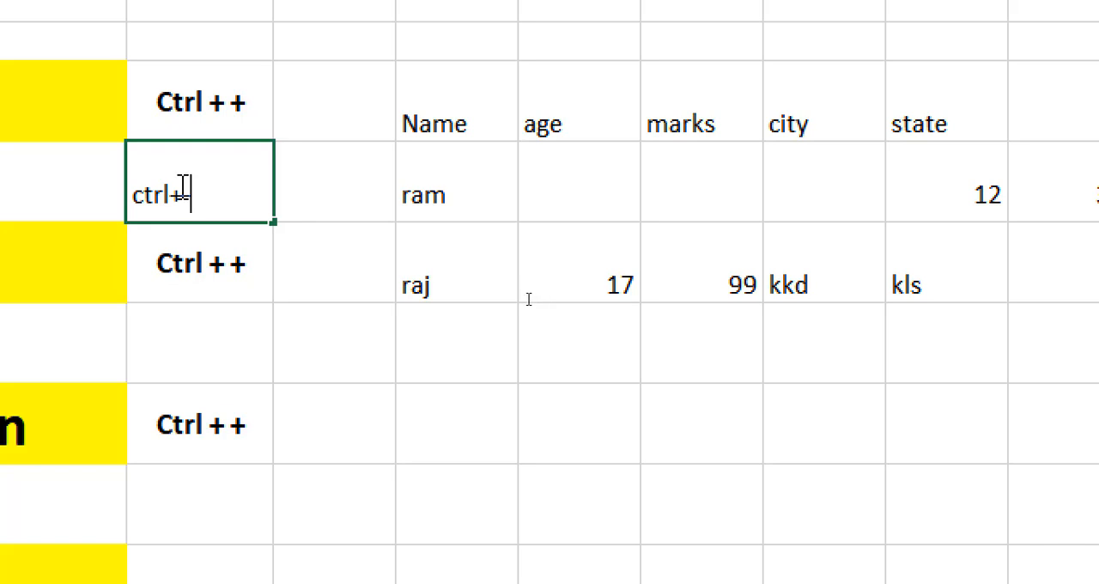
{"action": "type", "text": "-"}
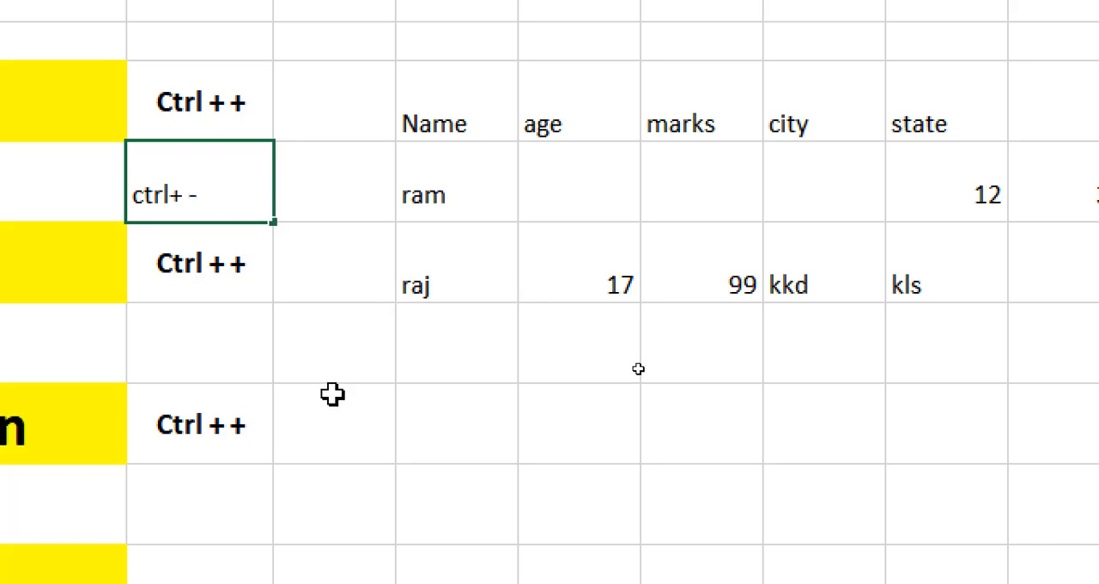
Delete the blank cell under the city heading in the first data row with the Shift cells left option
{"action": "left_click_drag", "start_coordinate": [331, 393], "coordinate": [343, 343]}
{"action": "left_click", "coordinate": [737, 185]}
{"action": "left_click", "coordinate": [779, 181]}
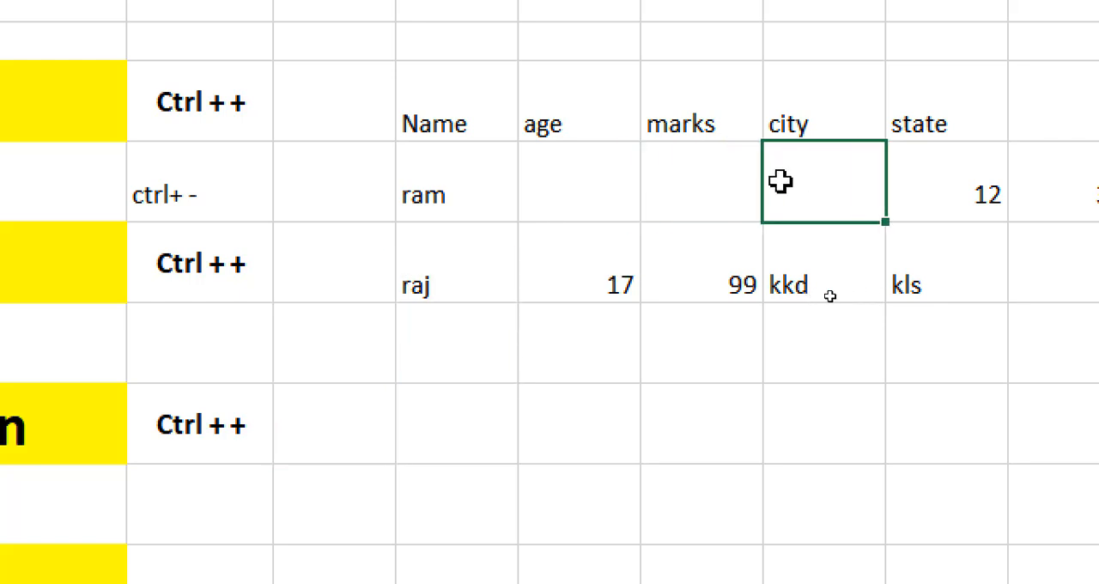
{"action": "key", "text": "ctrl+minus"}
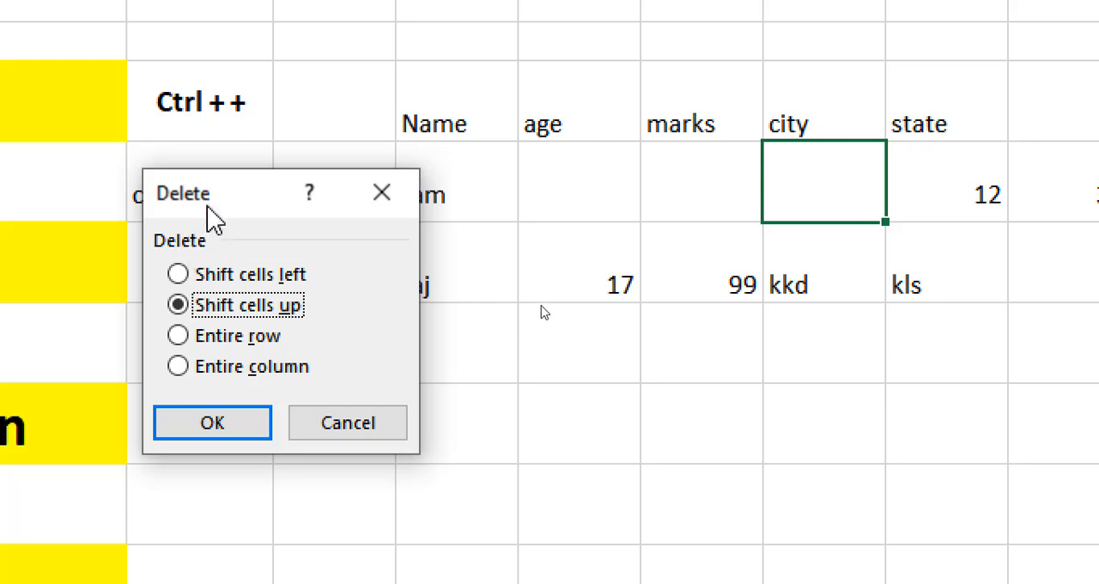
{"action": "left_click_drag", "start_coordinate": [192, 195], "coordinate": [235, 196]}
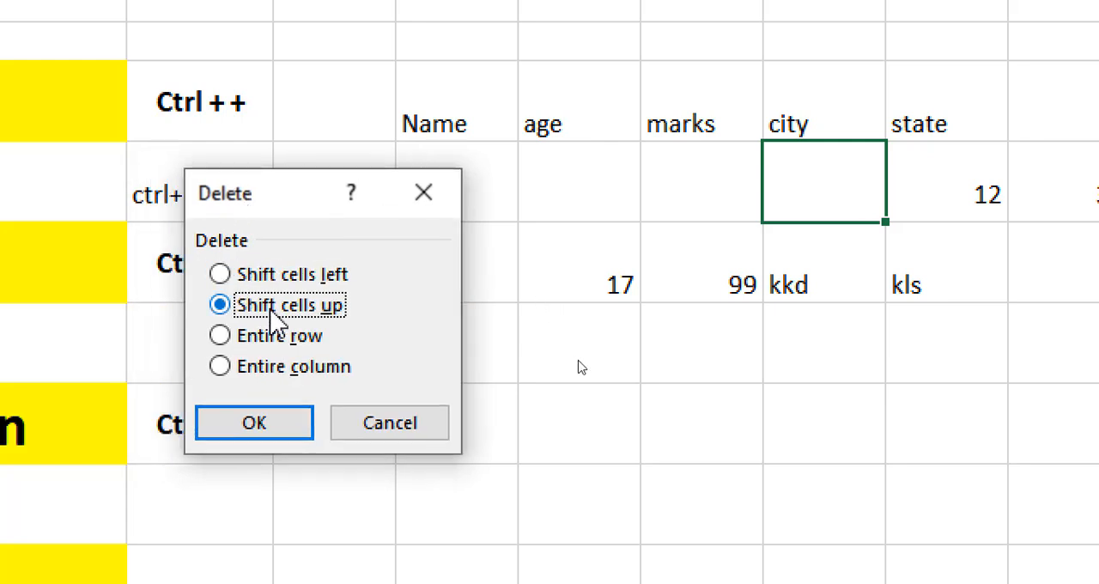
{"action": "left_click", "coordinate": [314, 275]}
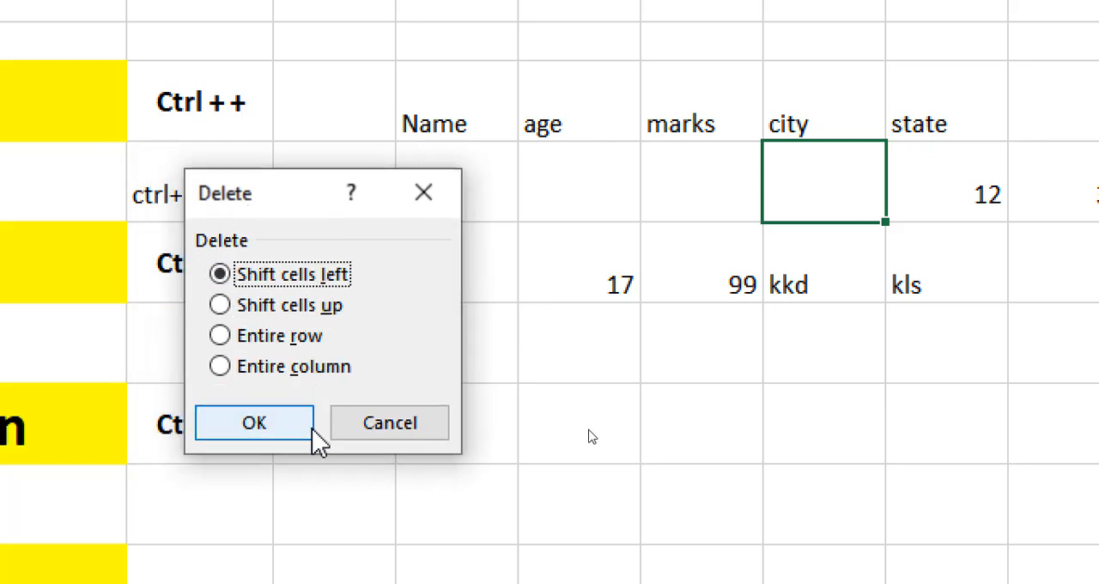
{"action": "left_click", "coordinate": [275, 425]}
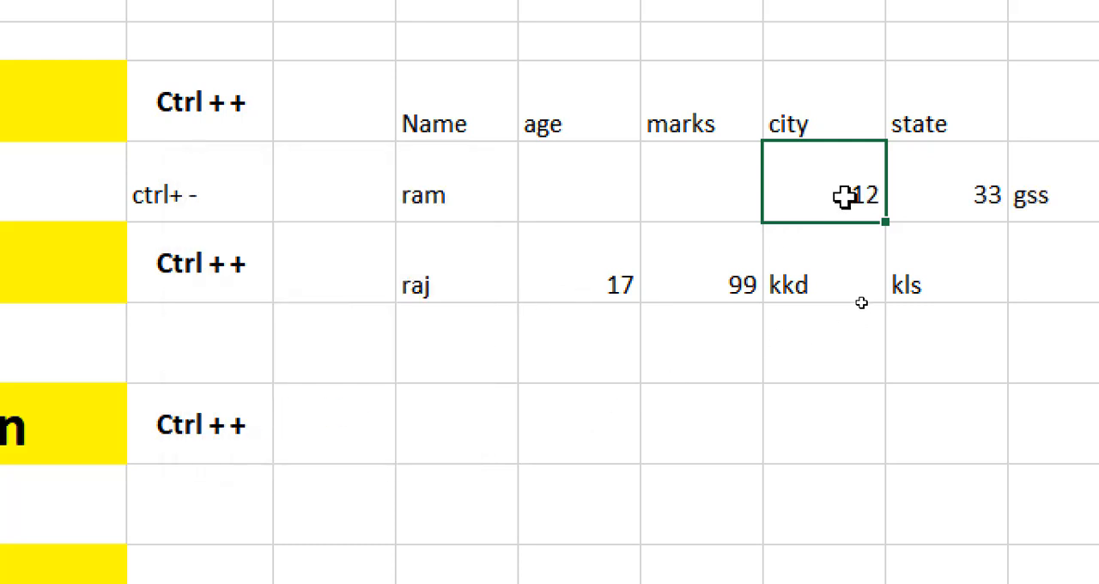
Delete the two blank cells under age and marks in the first data row together, shifting the remaining cells left
{"action": "left_click_drag", "start_coordinate": [726, 202], "coordinate": [605, 201]}
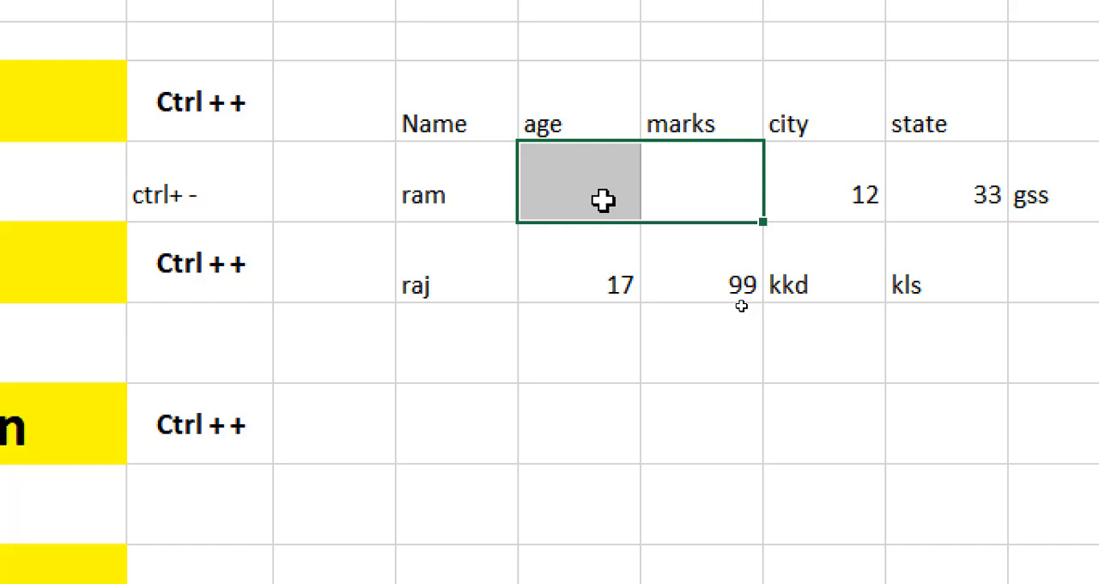
{"action": "key", "text": "ctrl+minus"}
{"action": "left_click", "coordinate": [343, 275]}
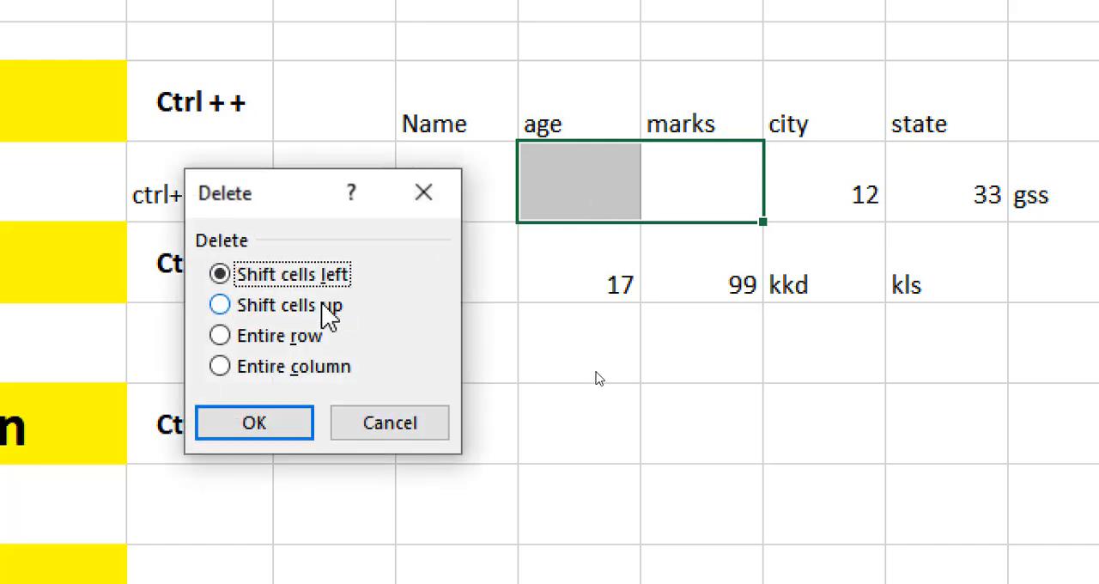
{"action": "left_click", "coordinate": [296, 425]}
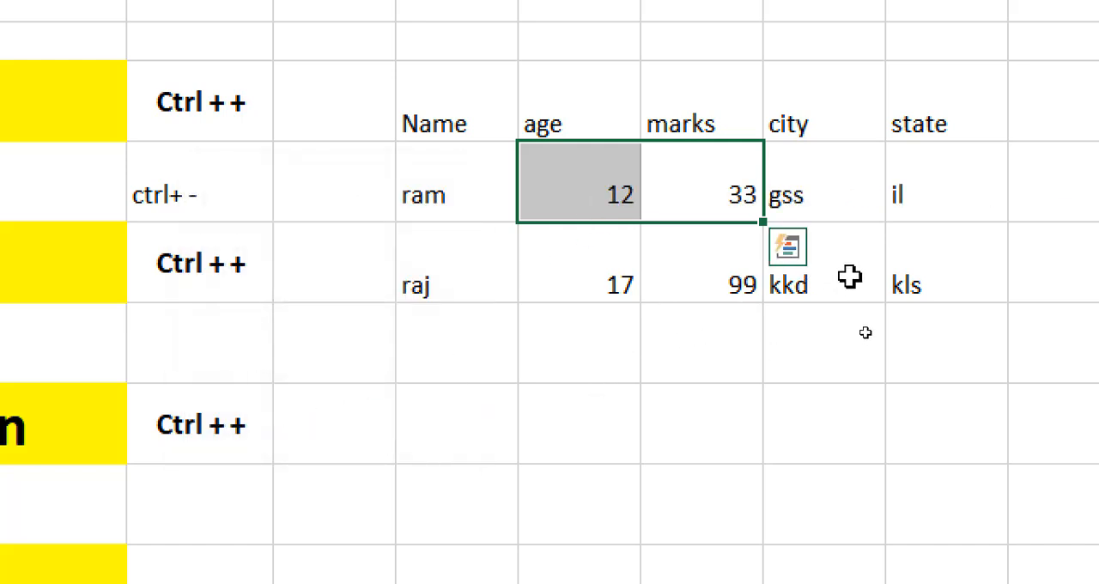
{"action": "left_click", "coordinate": [738, 420]}
{"action": "left_click", "coordinate": [472, 137]}
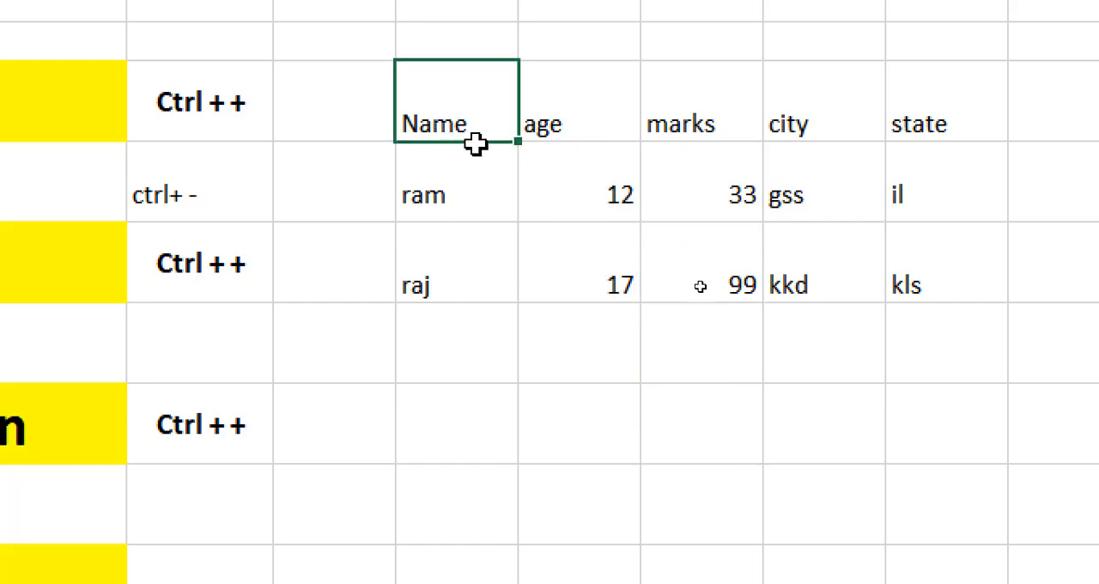
Review the sample table from Name to state and the insert and delete shortcuts beside the Insert Cells heading
{"action": "left_click_drag", "start_coordinate": [475, 143], "coordinate": [907, 253]}
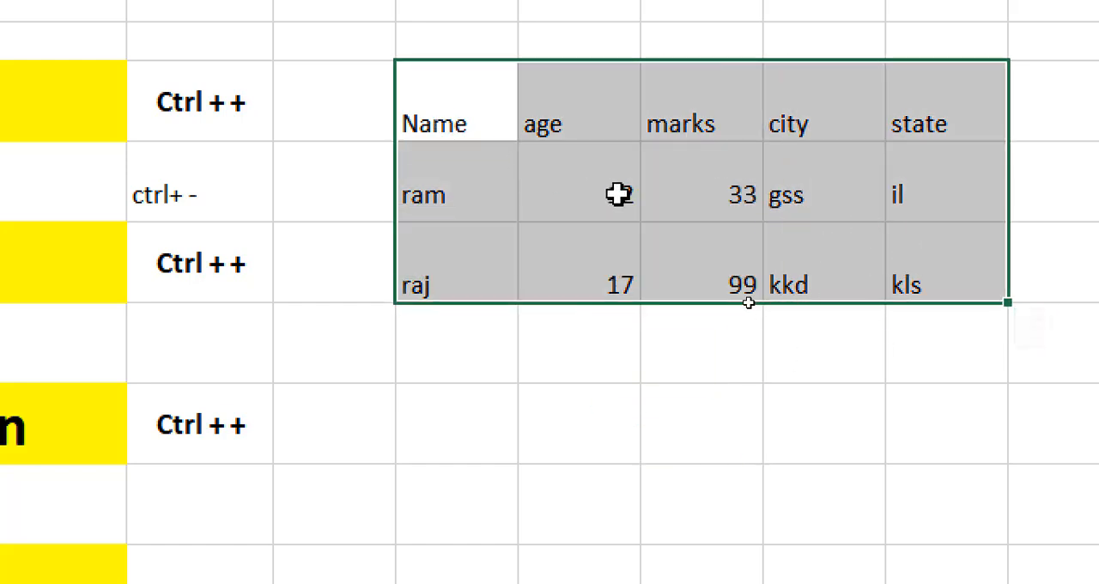
{"action": "left_click", "coordinate": [579, 203]}
{"action": "left_click", "coordinate": [740, 196]}
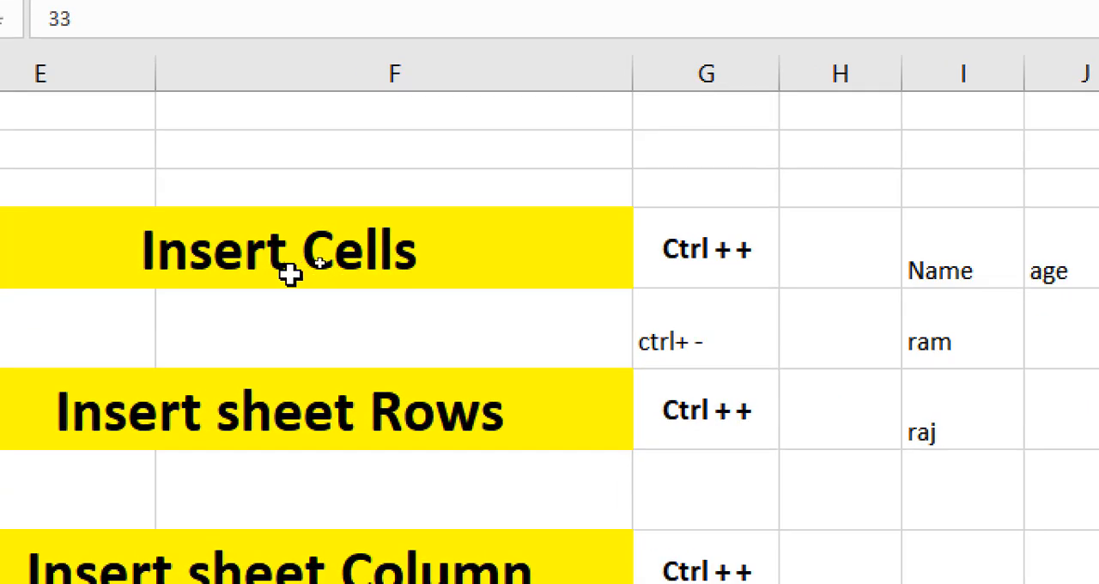
{"action": "left_click", "coordinate": [262, 258]}
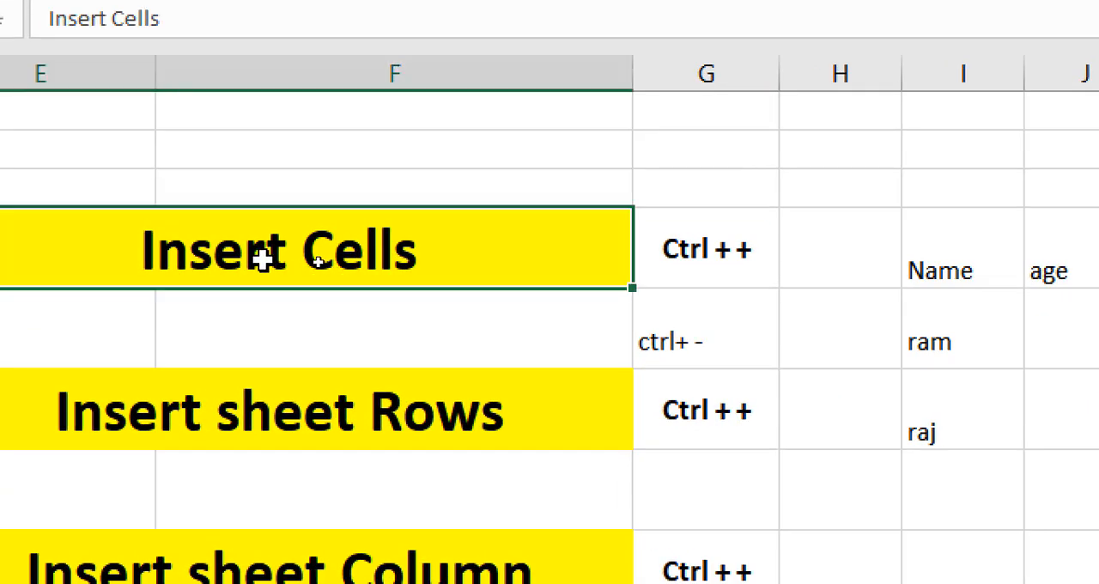
{"action": "left_click", "coordinate": [763, 255]}
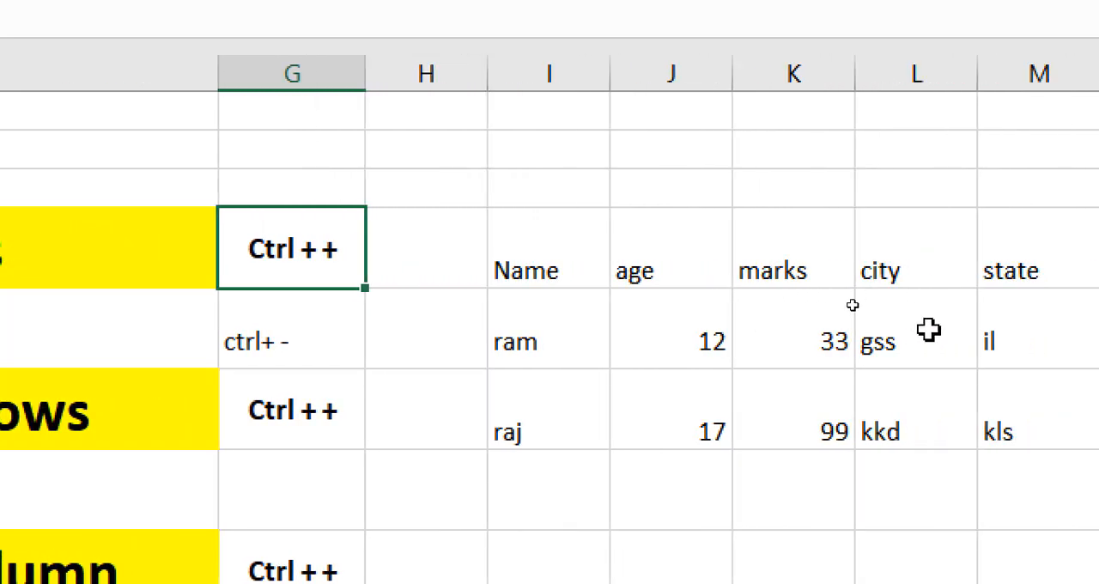
{"action": "left_click", "coordinate": [311, 341]}
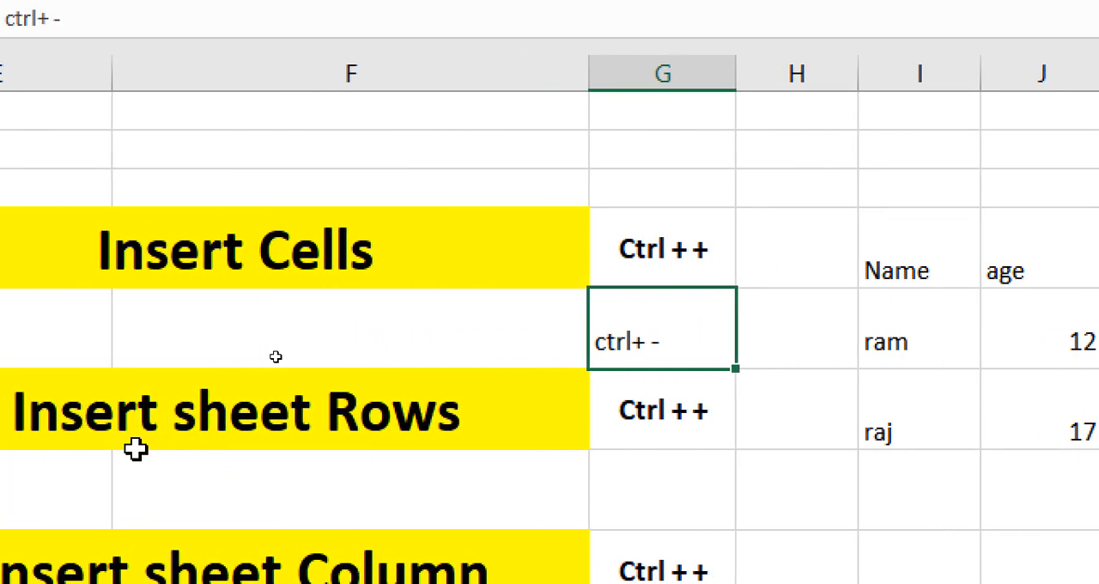
Examine the Insert sheet Rows heading and sheet rows 4 to 6, where the sample table sits
{"action": "left_click", "coordinate": [138, 448]}
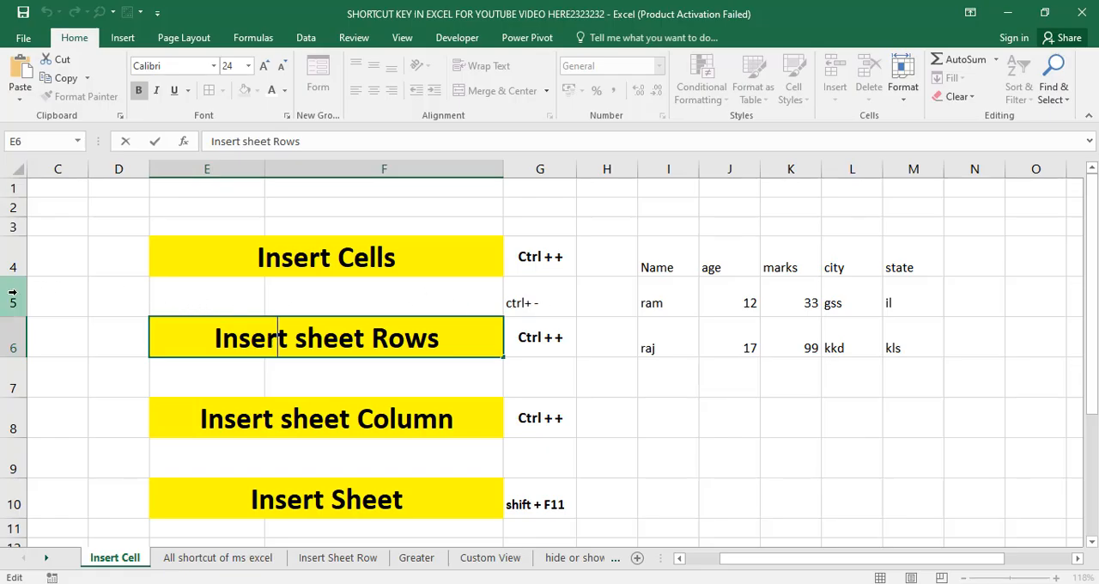
{"action": "left_click", "coordinate": [16, 292]}
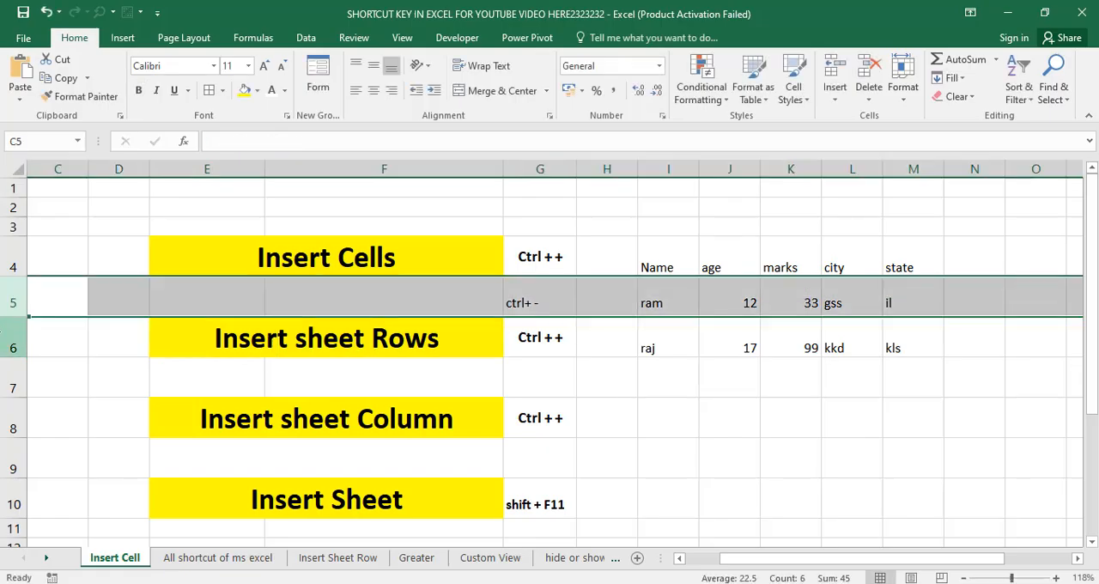
{"action": "left_click", "coordinate": [13, 341]}
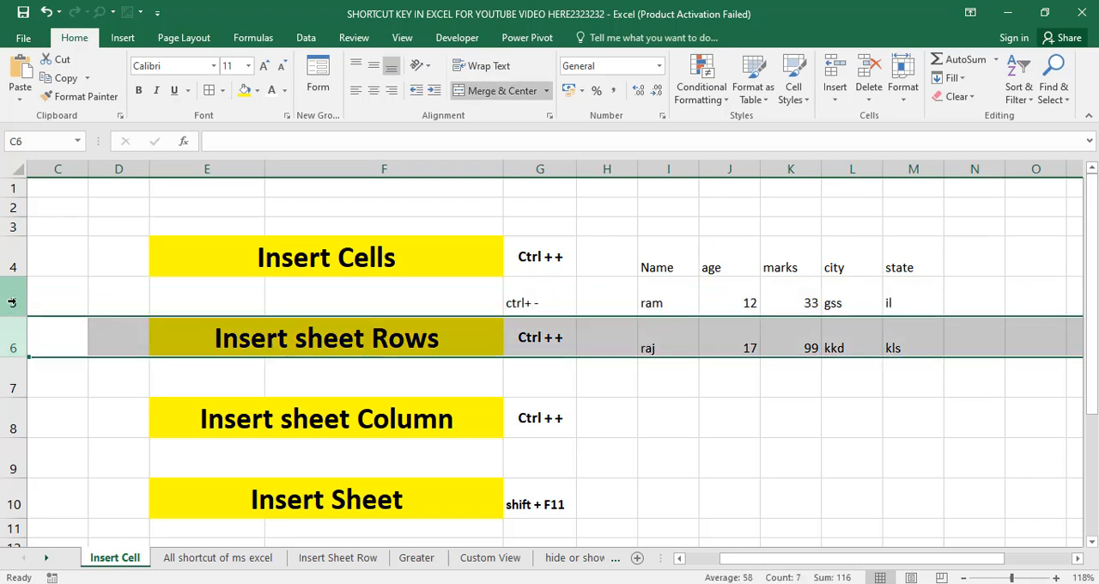
{"action": "left_click", "coordinate": [13, 302]}
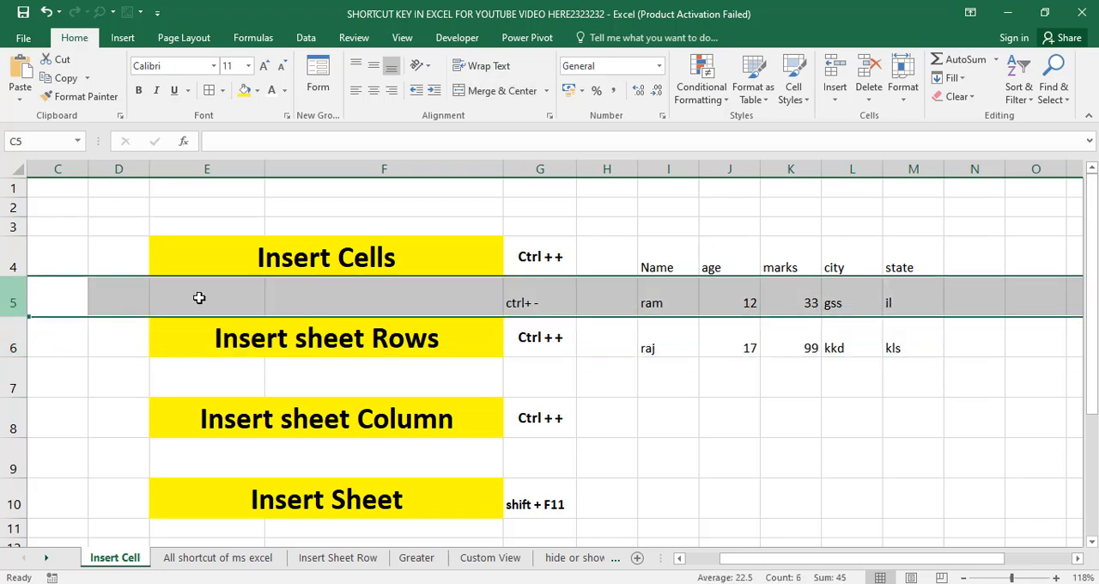
{"action": "left_click", "coordinate": [17, 254]}
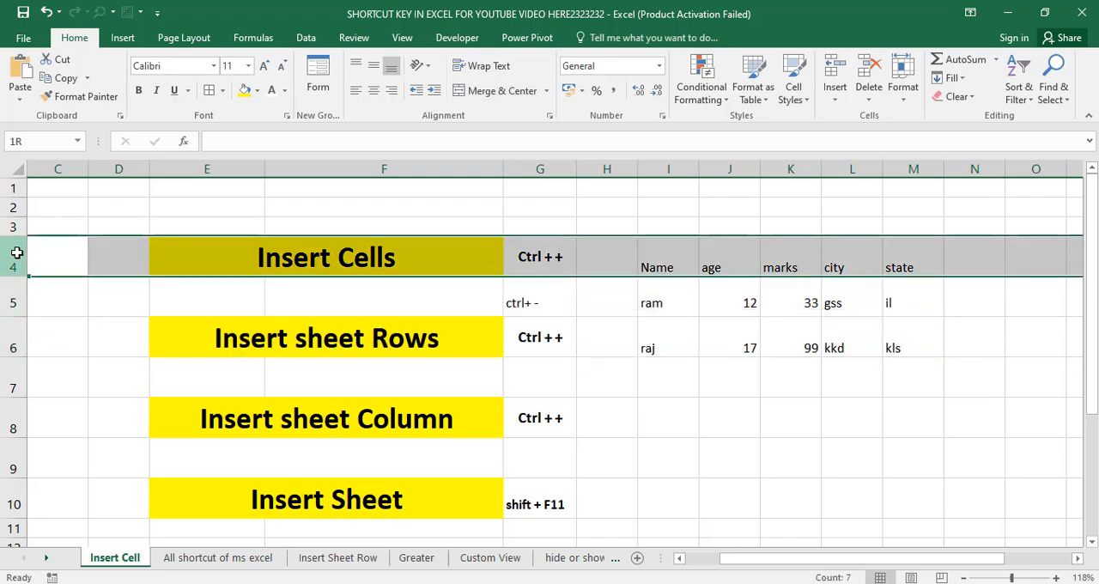
{"action": "left_click", "coordinate": [12, 335]}
{"action": "left_click_drag", "start_coordinate": [518, 269], "coordinate": [785, 296]}
{"action": "left_click_drag", "start_coordinate": [618, 296], "coordinate": [719, 296]}
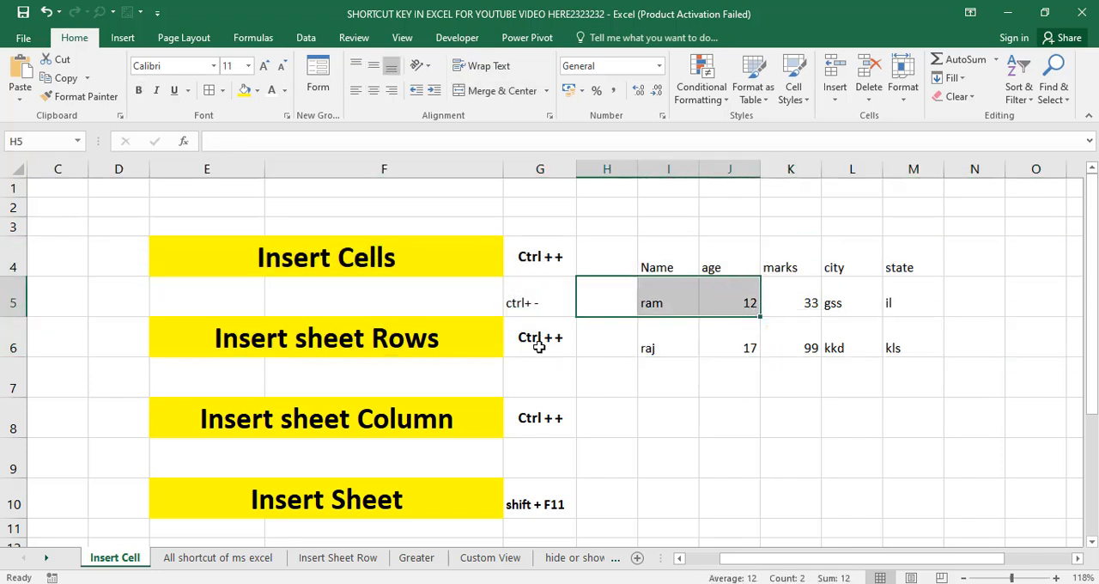
Insert one blank sheet row at row 5, between the table's header row and first data row
{"action": "left_click", "coordinate": [14, 286]}
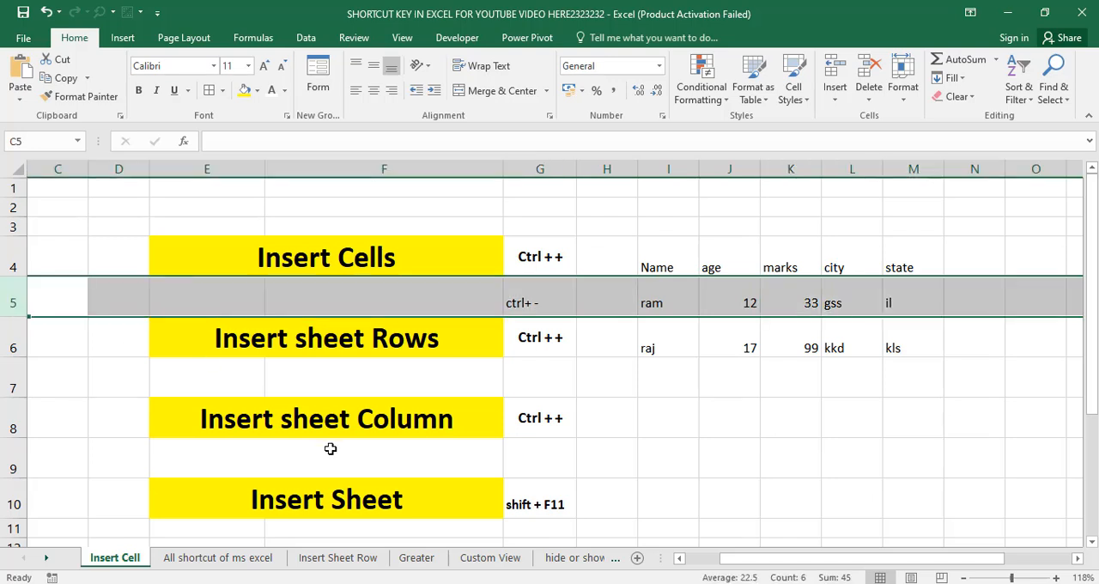
{"action": "key", "text": "ctrl+shift+plus"}
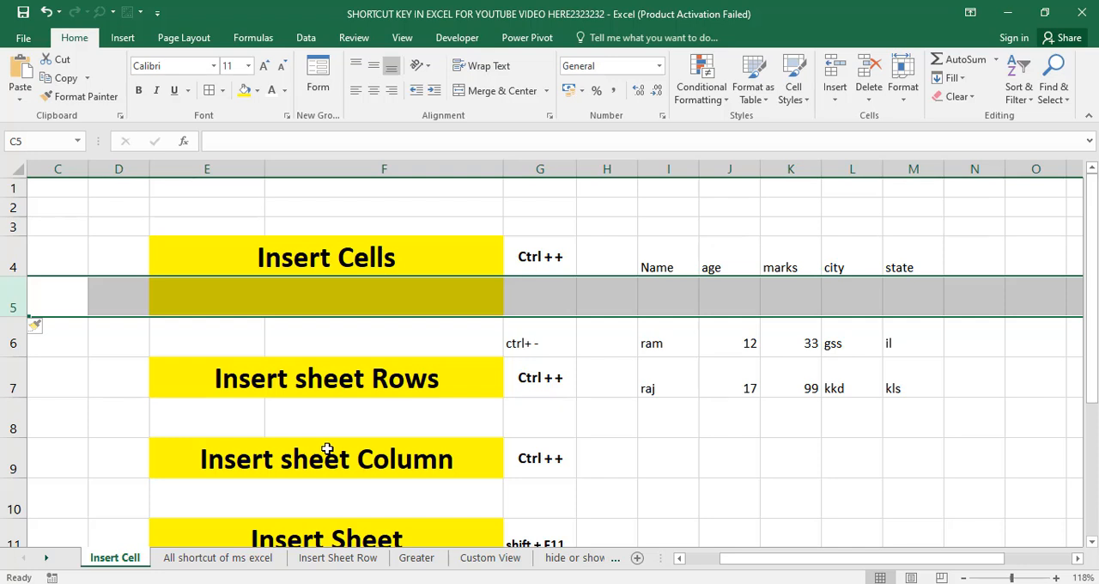
{"action": "left_click", "coordinate": [635, 388]}
{"action": "left_click_drag", "start_coordinate": [539, 302], "coordinate": [802, 300]}
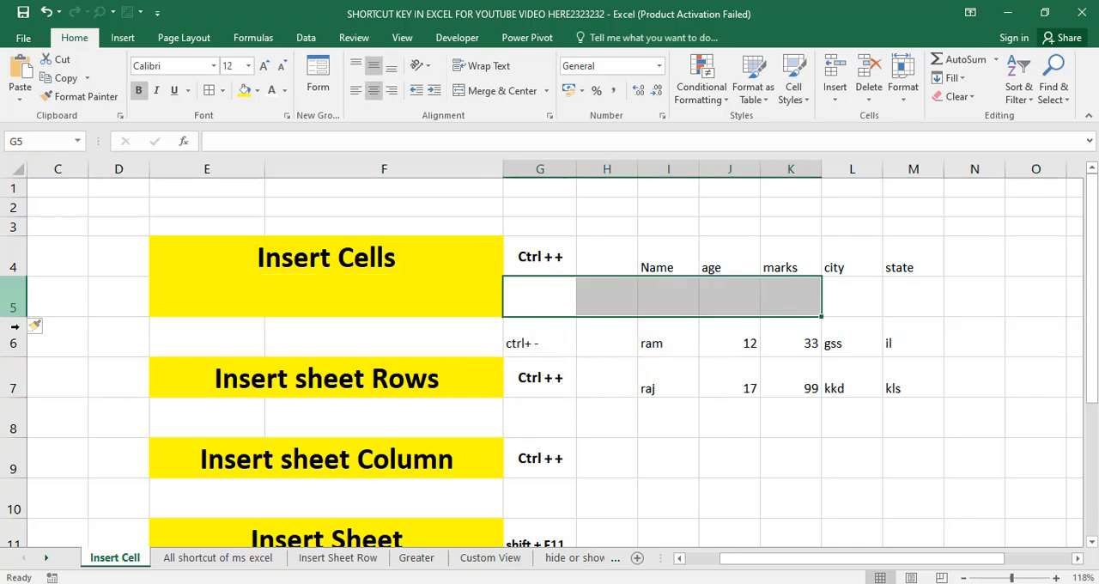
Insert six more blank sheet rows at row 6, above the first data row, and look over the empty area
{"action": "left_click", "coordinate": [13, 329]}
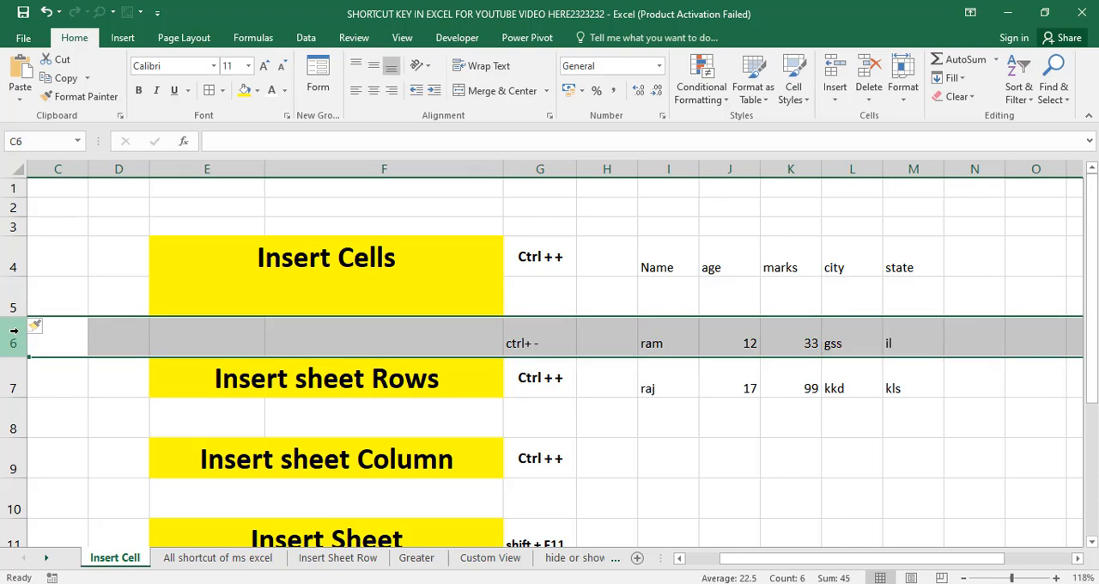
{"action": "key", "text": "ctrl+shift+plus"}
{"action": "key", "text": "ctrl+shift+plus"}
{"action": "key", "text": "ctrl+shift+plus"}
{"action": "key", "text": "ctrl+shift+plus"}
{"action": "key", "text": "ctrl+shift+plus"}
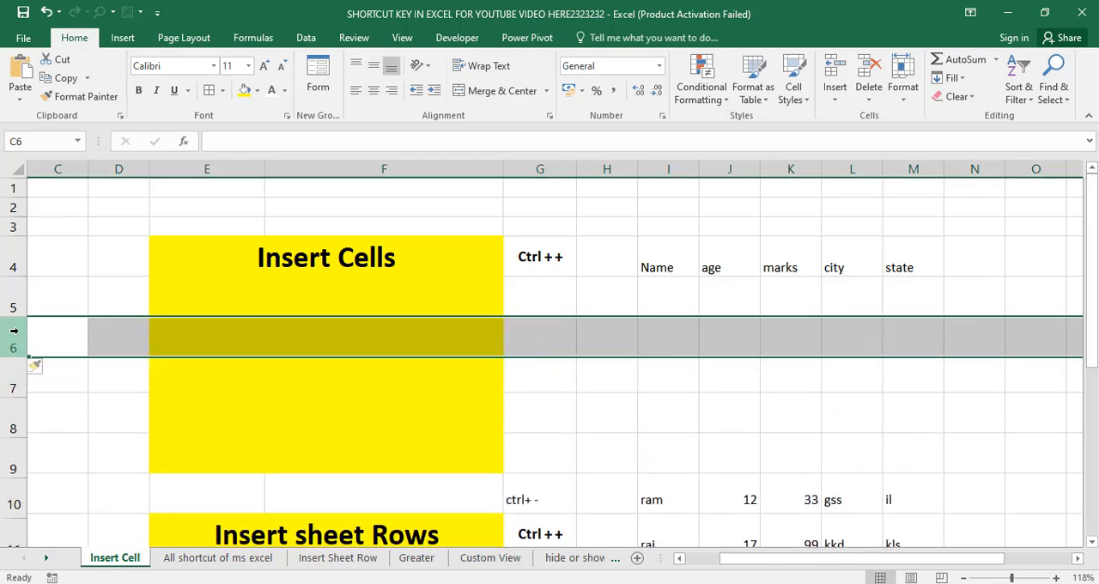
{"action": "key", "text": "ctrl+shift+plus"}
{"action": "scroll", "coordinate": [422, 375], "scroll_direction": "down", "scroll_amount": 1}
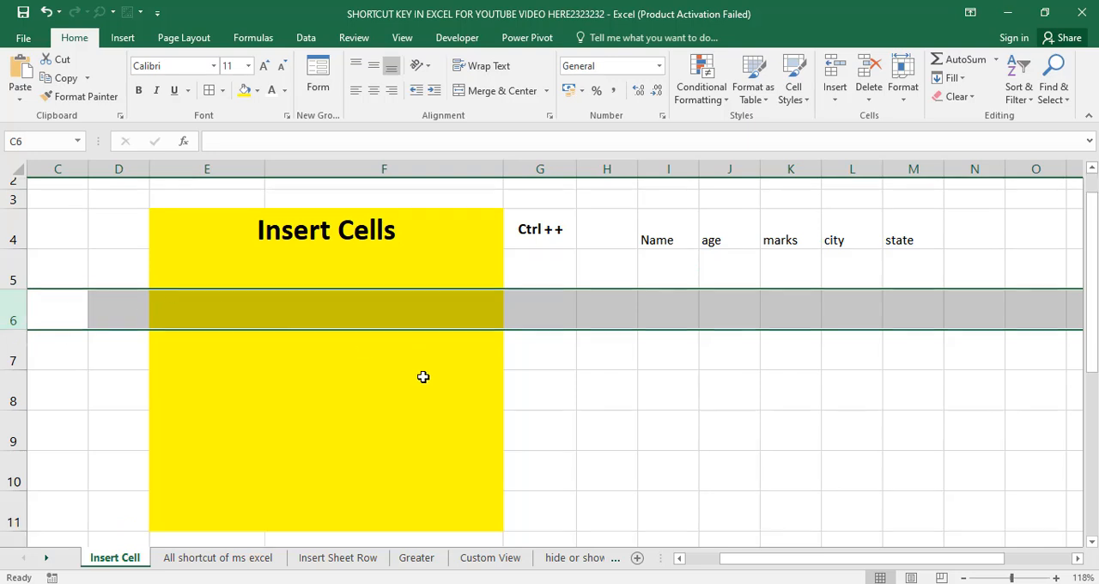
{"action": "left_click", "coordinate": [544, 243]}
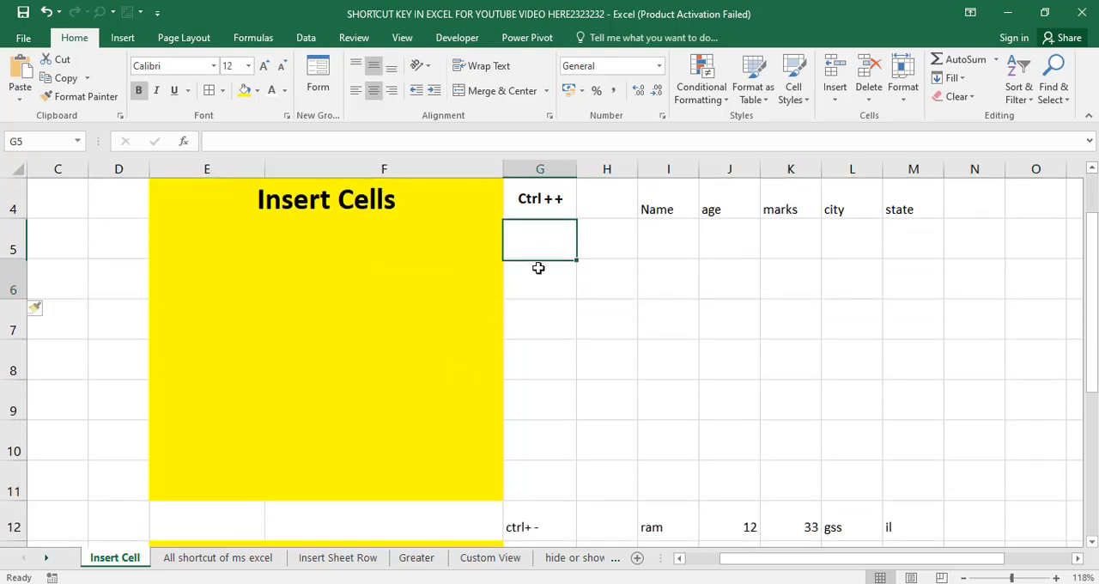
{"action": "left_click", "coordinate": [538, 273]}
{"action": "left_click", "coordinate": [552, 318]}
{"action": "left_click_drag", "start_coordinate": [541, 390], "coordinate": [869, 410]}
{"action": "scroll", "coordinate": [591, 426], "scroll_direction": "up", "scroll_amount": 1}
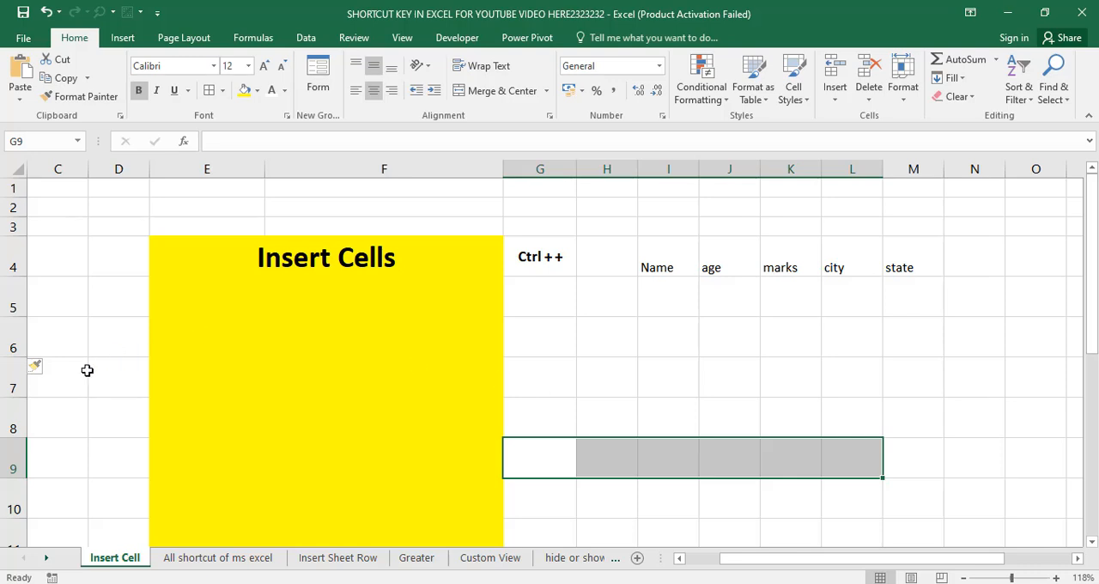
Delete the blank sheet rows repeatedly from row 6 to close the gap below the table's header
{"action": "left_click", "coordinate": [8, 347]}
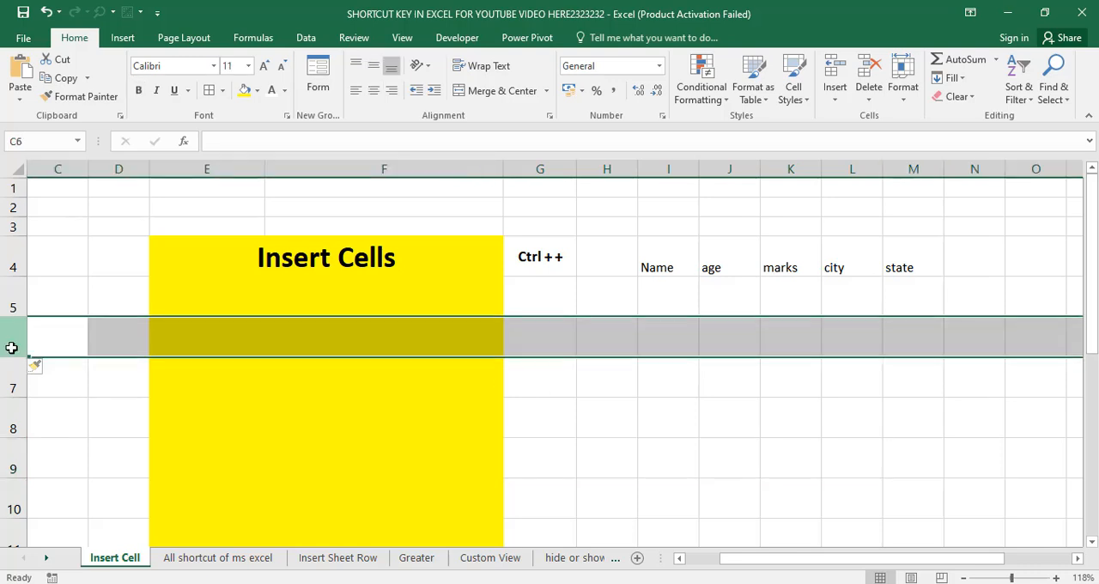
{"action": "key", "text": "ctrl+minus"}
{"action": "key", "text": "ctrl+minus"}
{"action": "key", "text": "ctrl+minus"}
{"action": "key", "text": "ctrl+minus"}
{"action": "key", "text": "ctrl+minus"}
{"action": "key", "text": "ctrl+minus"}
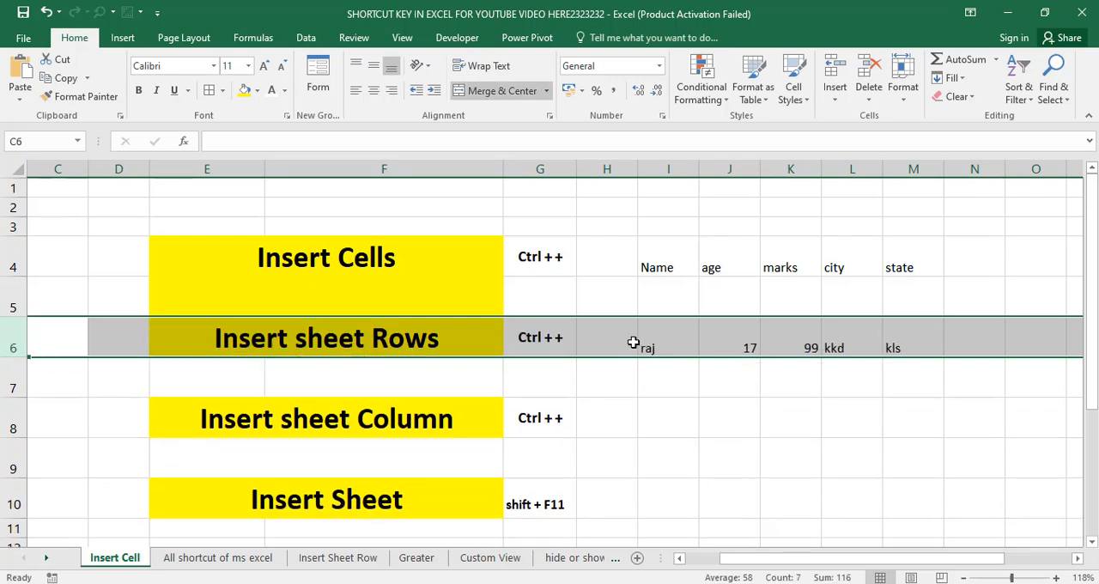
Restore the accidentally deleted first data row and remove the remaining blank row 5 below the headers
{"action": "left_click", "coordinate": [559, 302]}
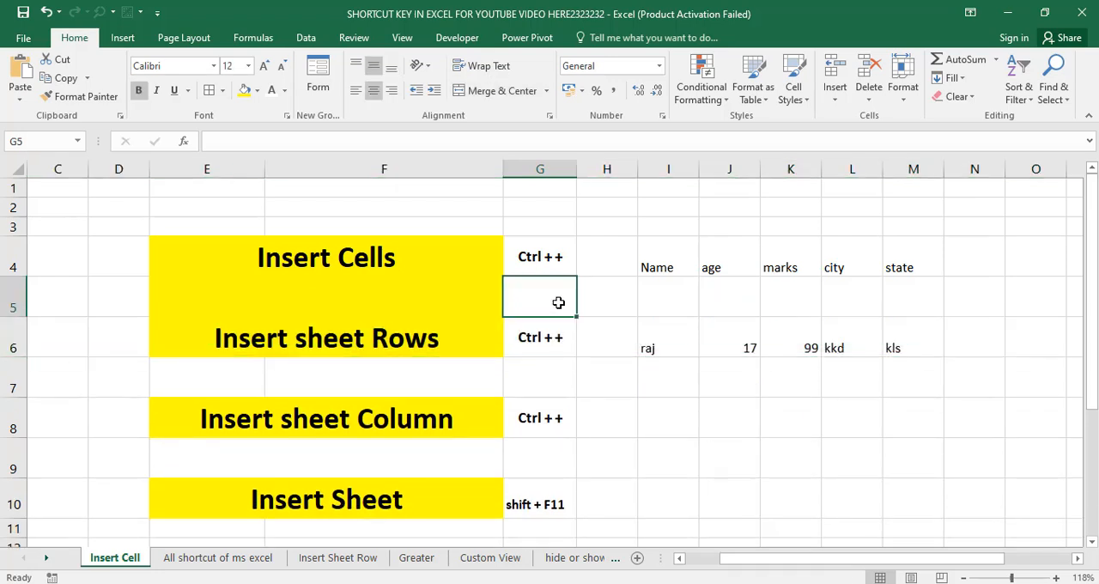
{"action": "left_click", "coordinate": [17, 292]}
{"action": "key", "text": "ctrl+z"}
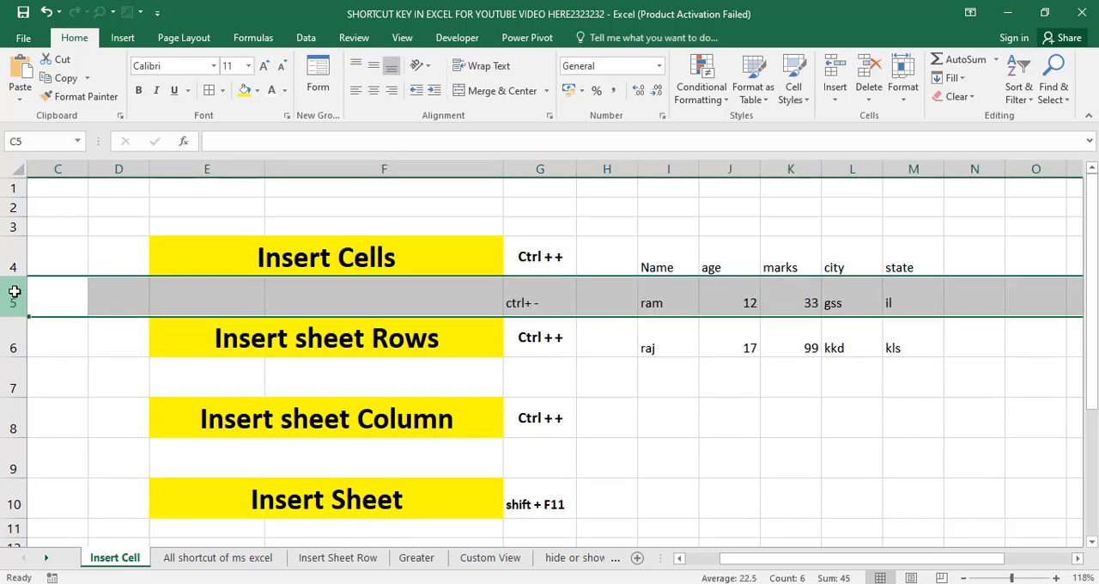
Make the "ctrl+ -" entry and the first data row's values in row 5 bold and centred
{"action": "left_click_drag", "start_coordinate": [540, 258], "coordinate": [863, 270]}
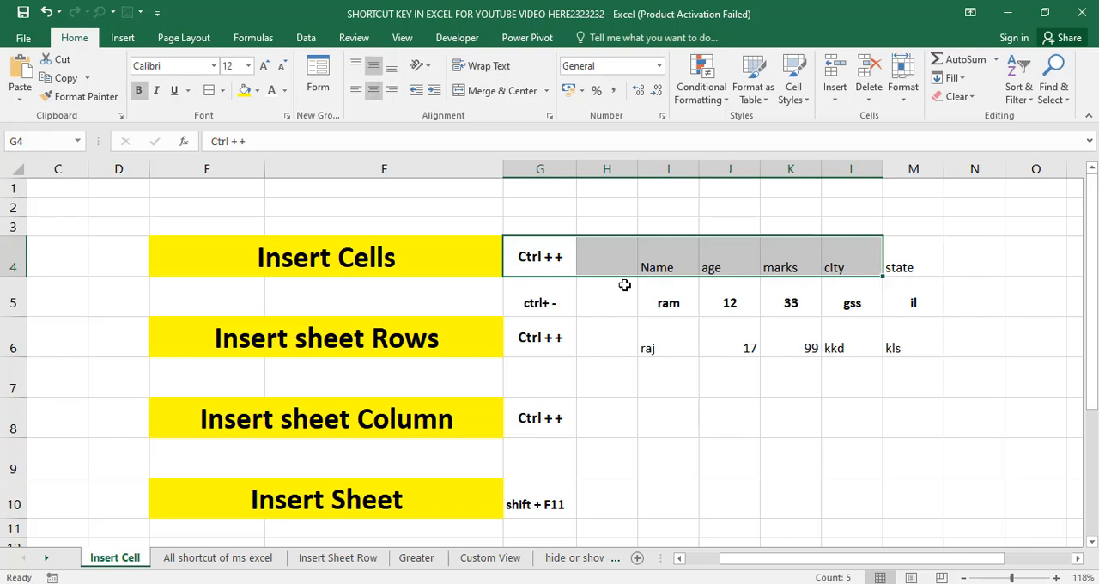
{"action": "left_click", "coordinate": [15, 293]}
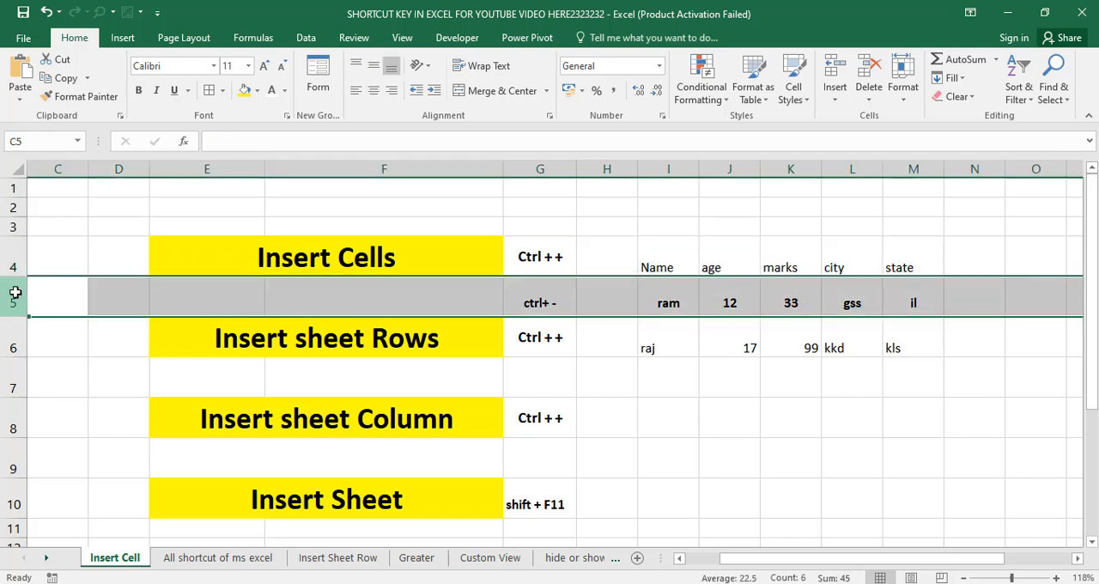
{"action": "left_click", "coordinate": [21, 337]}
{"action": "left_click", "coordinate": [528, 302]}
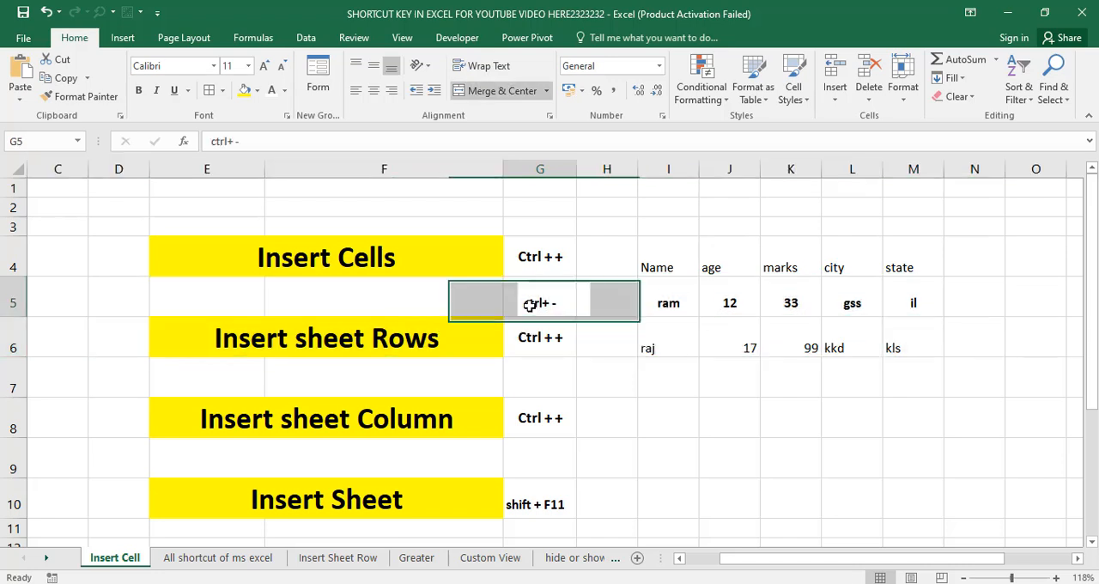
Examine the sample table's whole sheet columns, from Name in column I to state in column M
{"action": "left_click", "coordinate": [295, 339]}
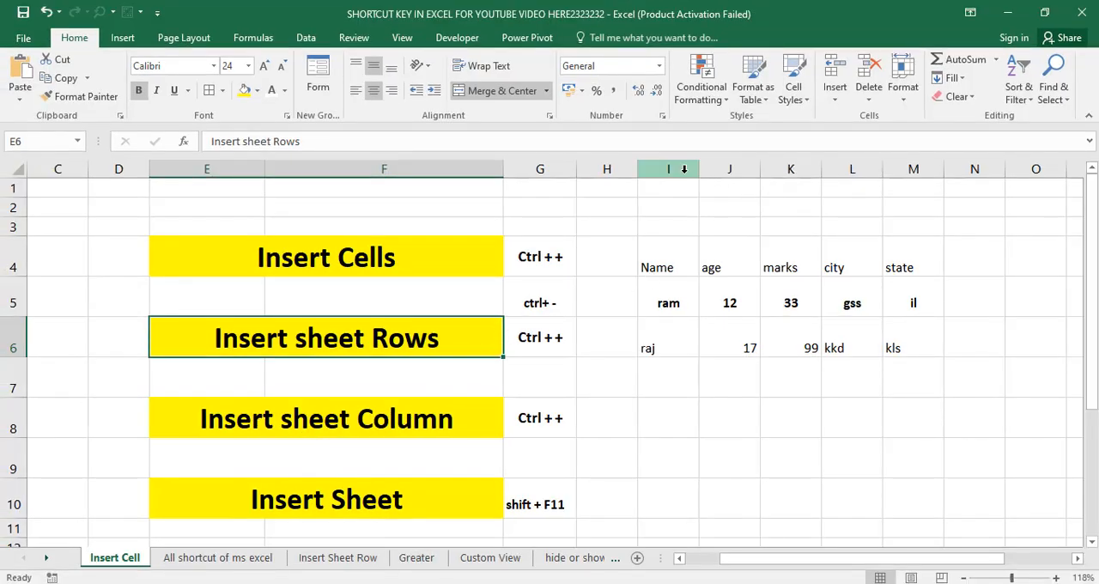
{"action": "left_click", "coordinate": [679, 168]}
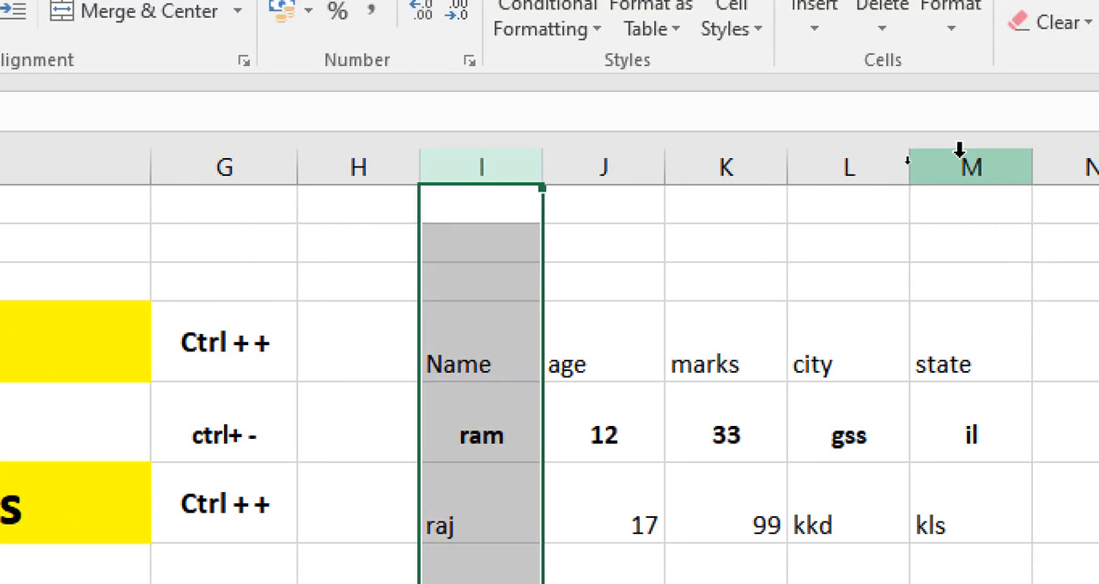
{"action": "left_click", "coordinate": [960, 155]}
{"action": "left_click", "coordinate": [847, 163]}
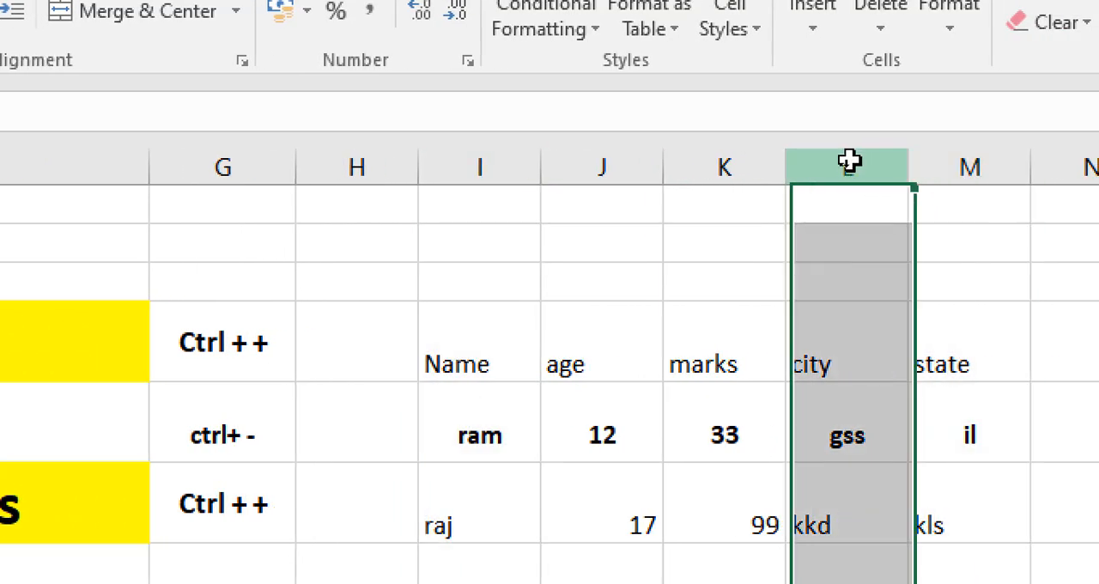
{"action": "left_click", "coordinate": [714, 170]}
Insert several blank sheet columns at column J, between the Name and age columns
{"action": "left_click", "coordinate": [610, 169]}
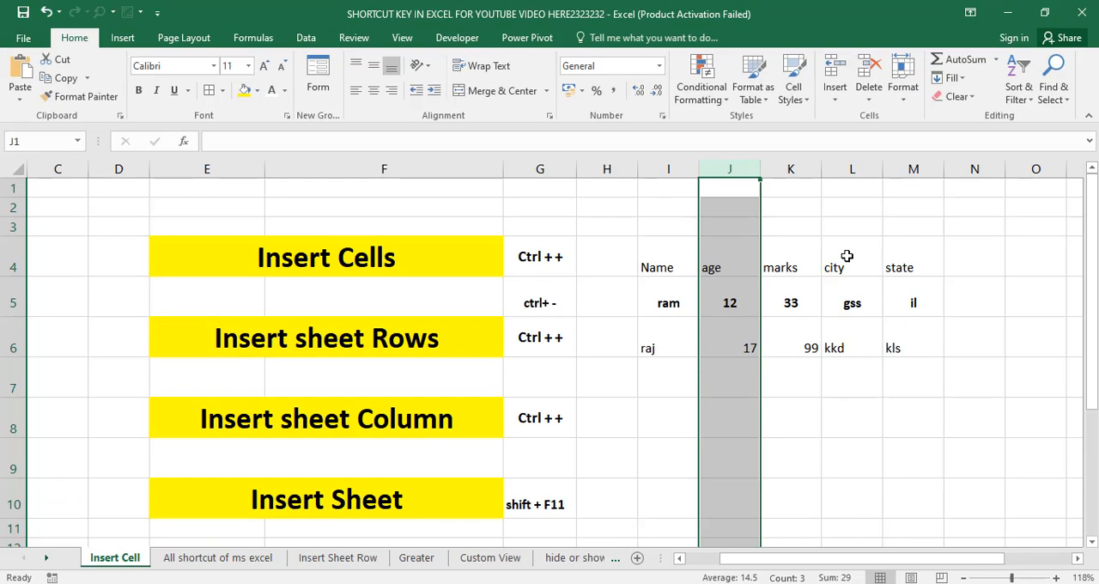
{"action": "key", "text": "ctrl+plus"}
{"action": "key", "text": "ctrl+plus"}
{"action": "key", "text": "ctrl+plus"}
{"action": "key", "text": "ctrl+plus"}
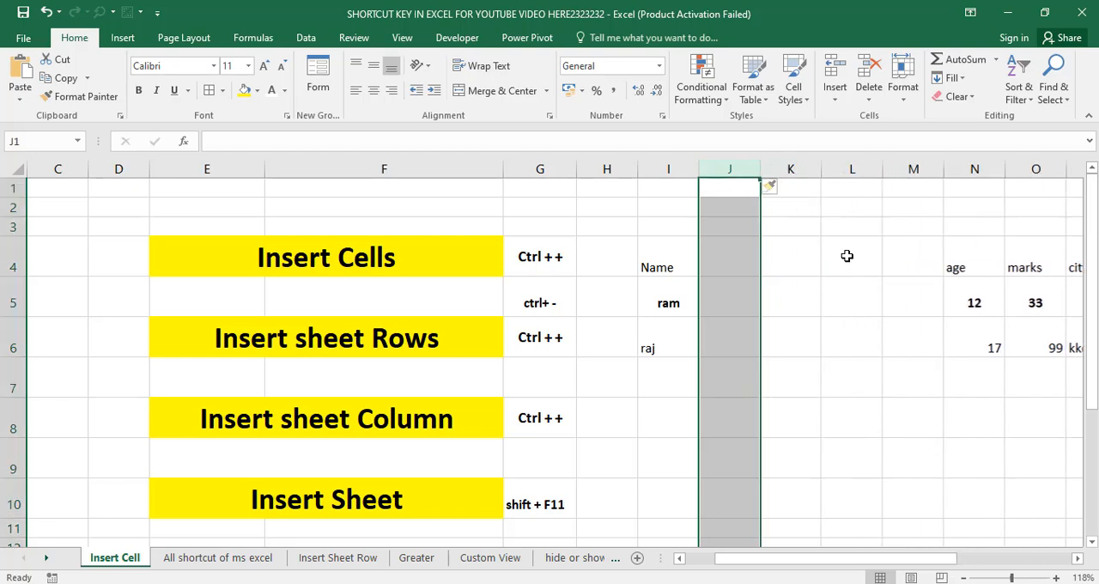
{"action": "key", "text": "ctrl+plus"}
{"action": "key", "text": "ctrl+plus"}
{"action": "key", "text": "ctrl+plus"}
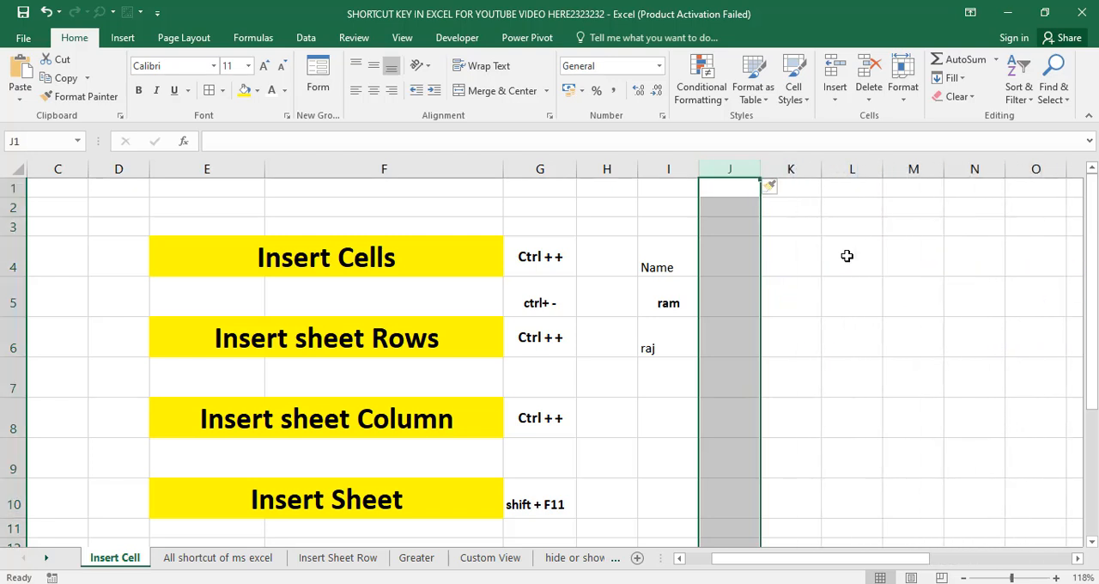
Delete all the blank sheet columns between Name and age, and select the Insert sheet Column heading
{"action": "key", "text": "ctrl+minus"}
{"action": "key", "text": "ctrl+minus"}
{"action": "key", "text": "ctrl+minus"}
{"action": "key", "text": "ctrl+minus"}
{"action": "key", "text": "ctrl+minus"}
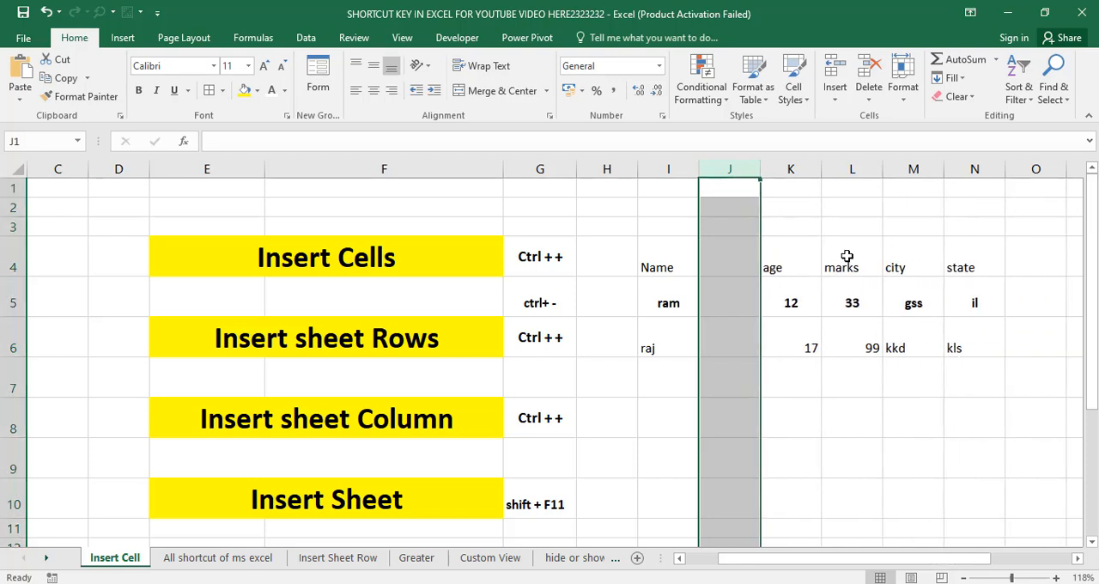
{"action": "key", "text": "ctrl+minus"}
{"action": "key", "text": "ctrl+minus"}
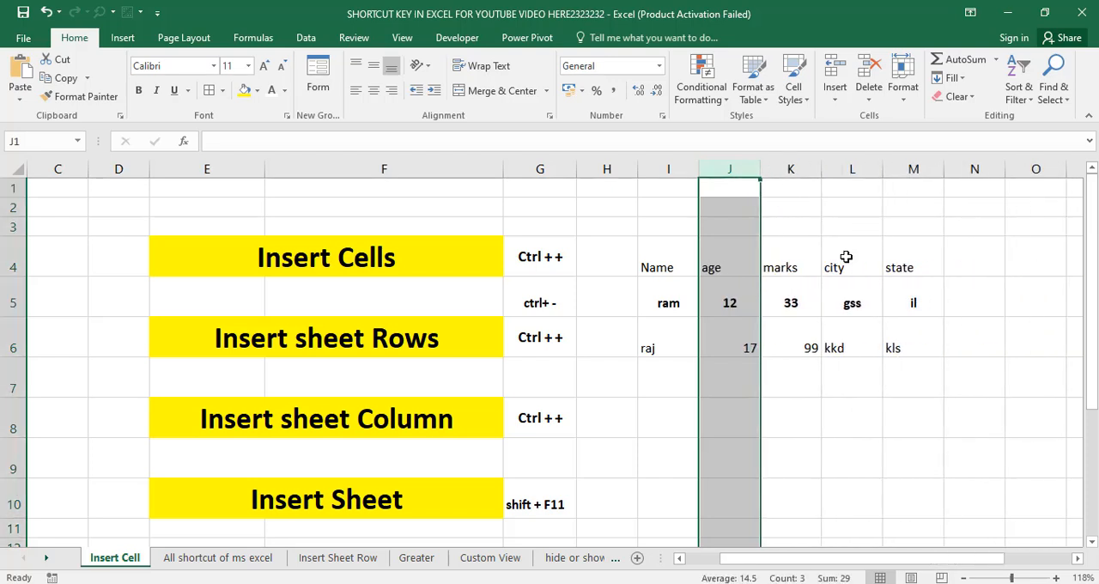
{"action": "left_click", "coordinate": [316, 422]}
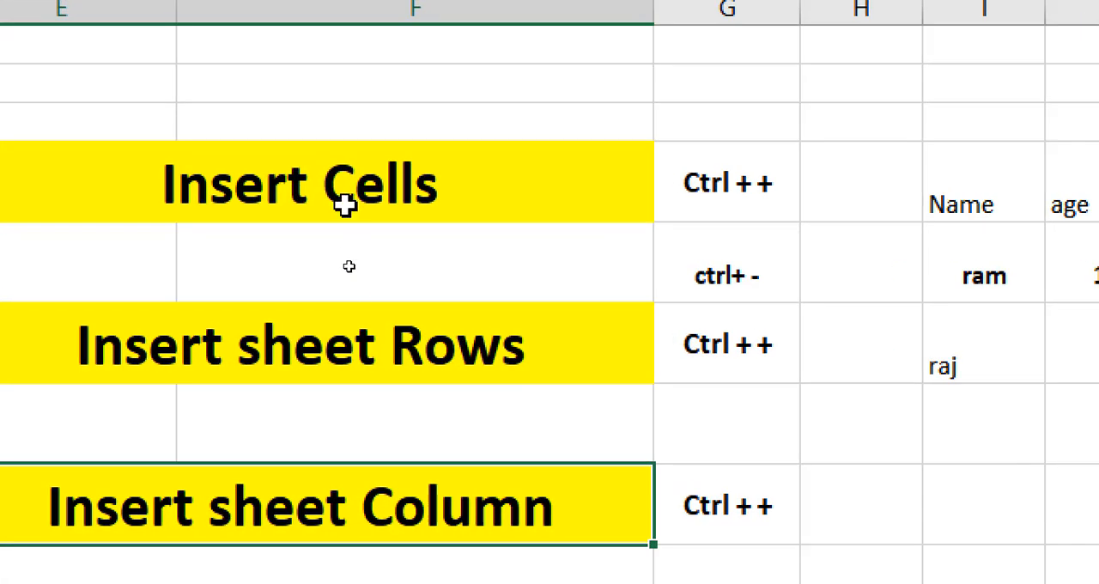
Review the sheet's shortcut entries from Insert sheet Rows to Insert Sheet, including the ALT + H + D + S entry in the Delete section
{"action": "left_click", "coordinate": [348, 268]}
{"action": "left_click", "coordinate": [371, 328]}
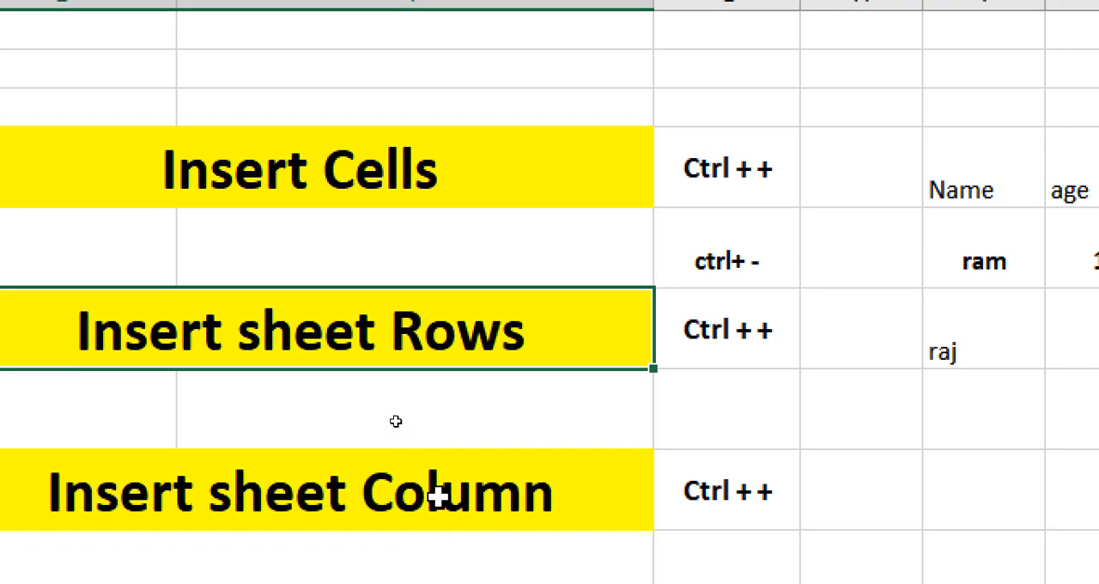
{"action": "left_click", "coordinate": [438, 511]}
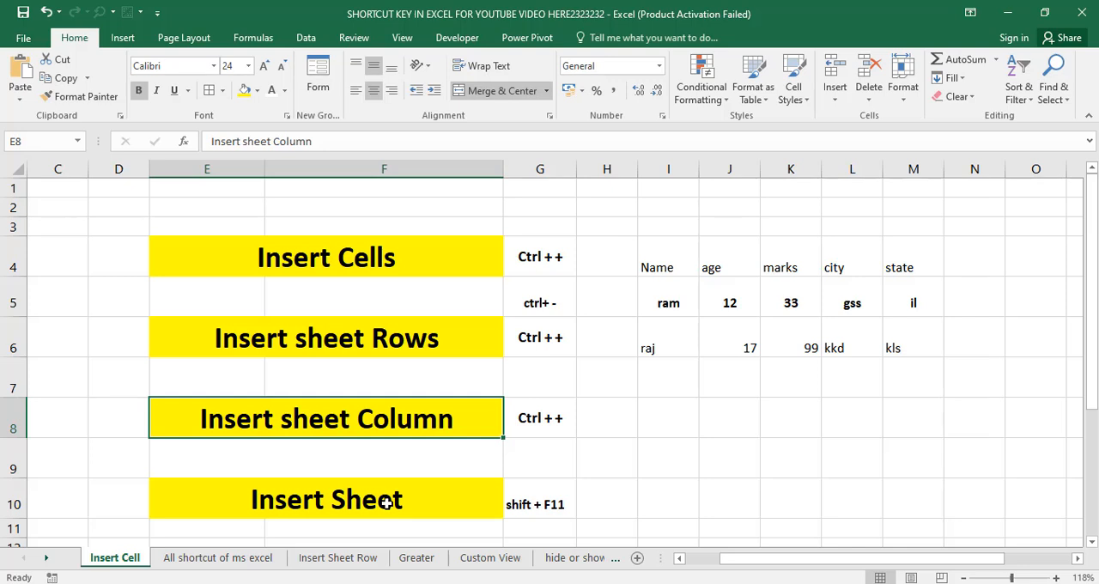
{"action": "scroll", "coordinate": [378, 502], "scroll_direction": "down", "scroll_amount": 2}
{"action": "scroll", "coordinate": [407, 479], "scroll_direction": "down", "scroll_amount": 1}
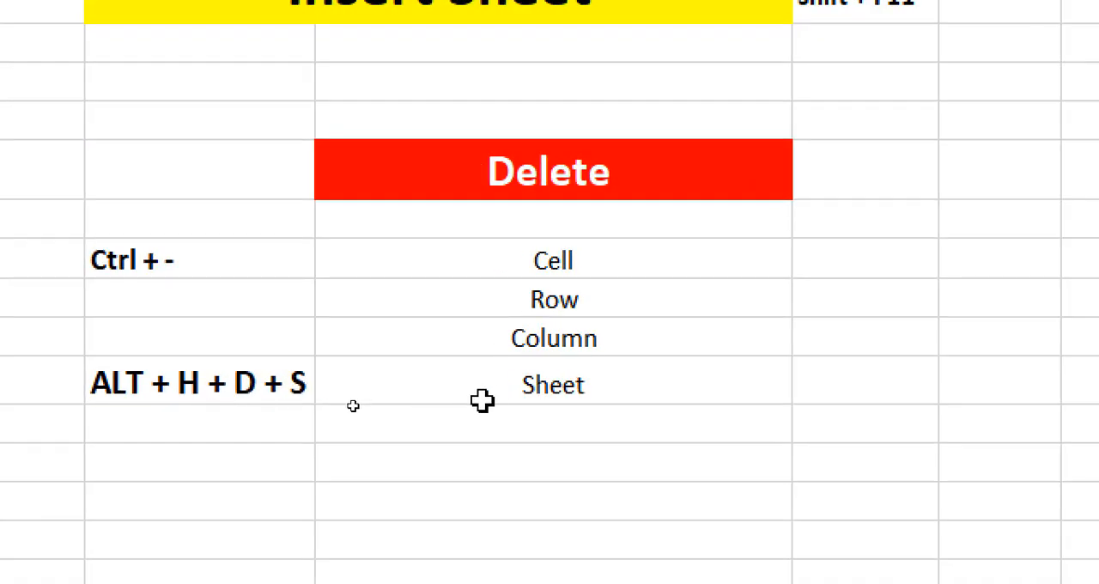
{"action": "left_click", "coordinate": [182, 386]}
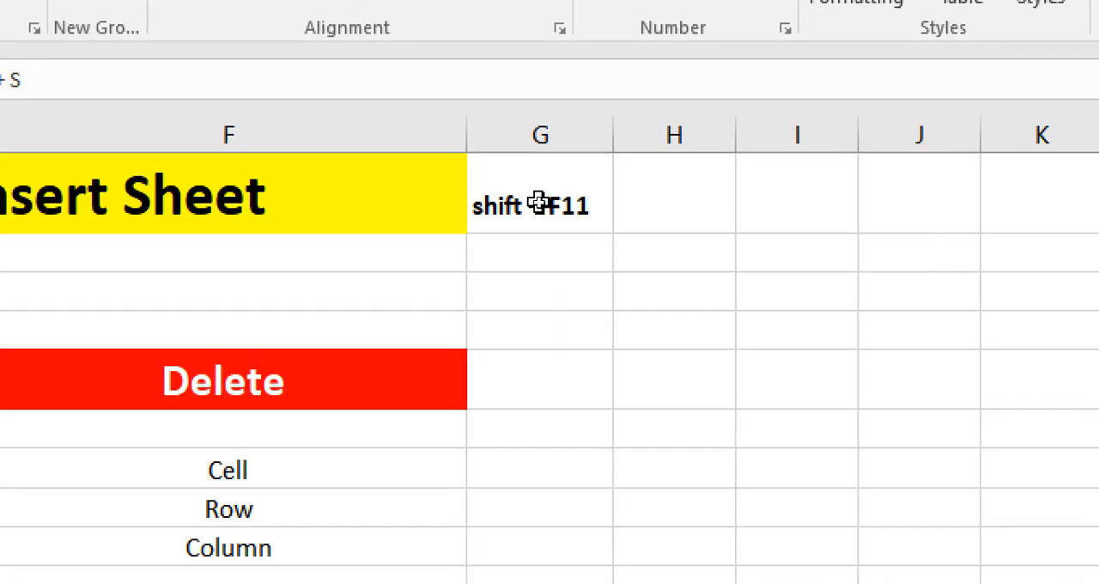
{"action": "left_click", "coordinate": [539, 204]}
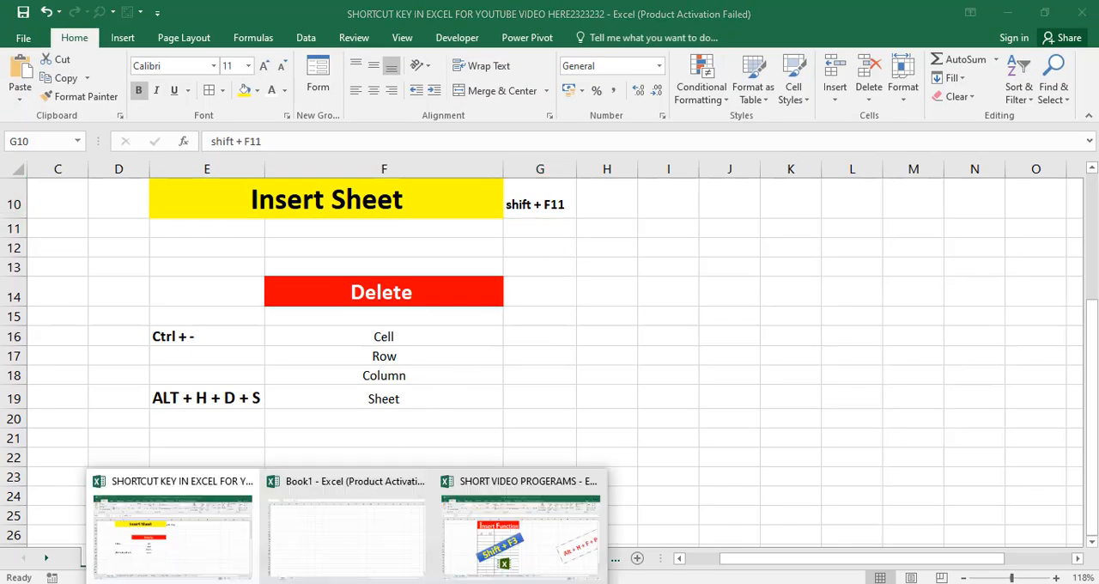
Switch to the Book1 workbook and insert six new worksheets in front of Sheet1
{"action": "left_click", "coordinate": [350, 549]}
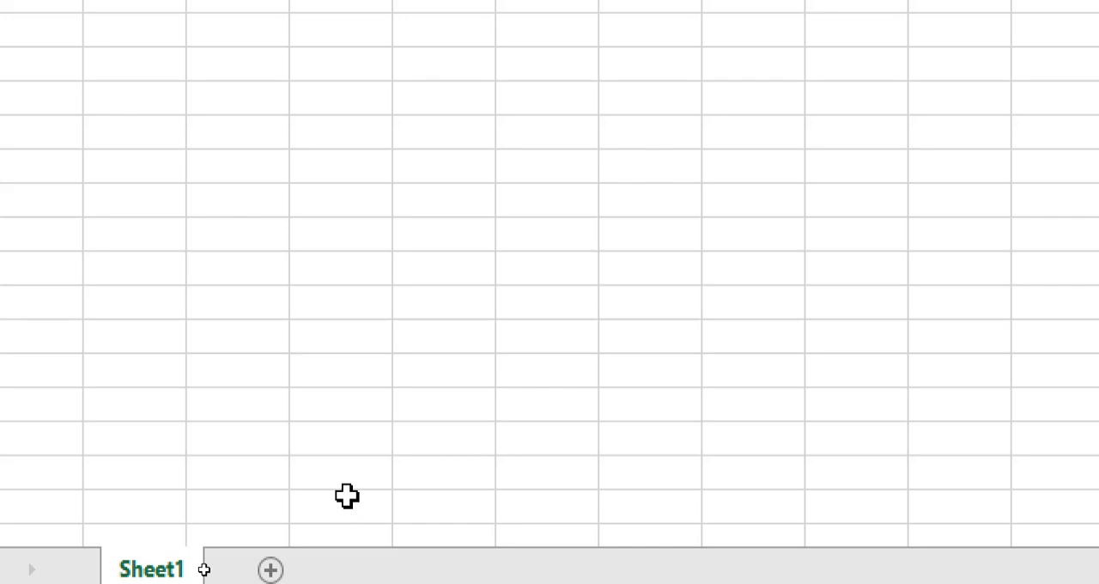
{"action": "key", "text": "shift+F11"}
{"action": "key", "text": "shift+F11"}
{"action": "key", "text": "shift+F11"}
{"action": "key", "text": "shift+F11"}
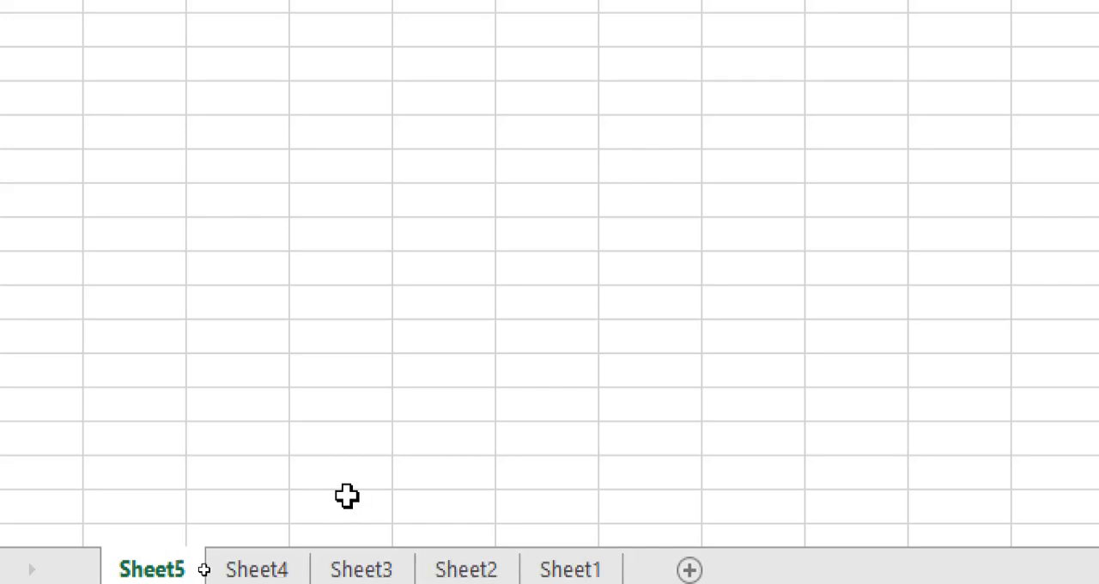
{"action": "key", "text": "shift+F11"}
{"action": "key", "text": "shift+F11"}
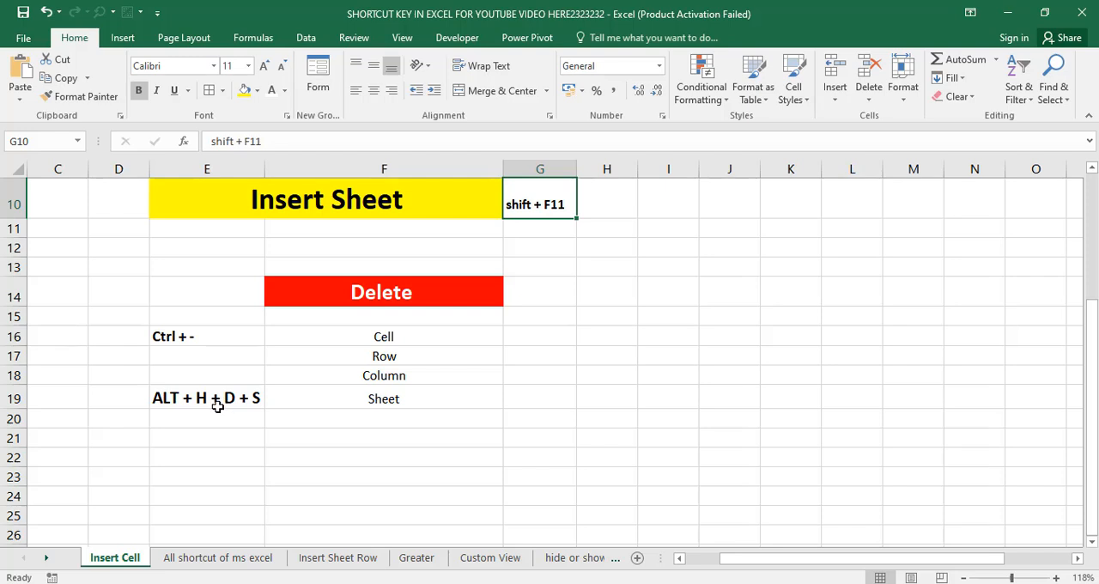
Return to the Book1 workbook and delete the added worksheets one by one, from Sheet7 down to Sheet2
{"action": "left_click", "coordinate": [347, 583]}
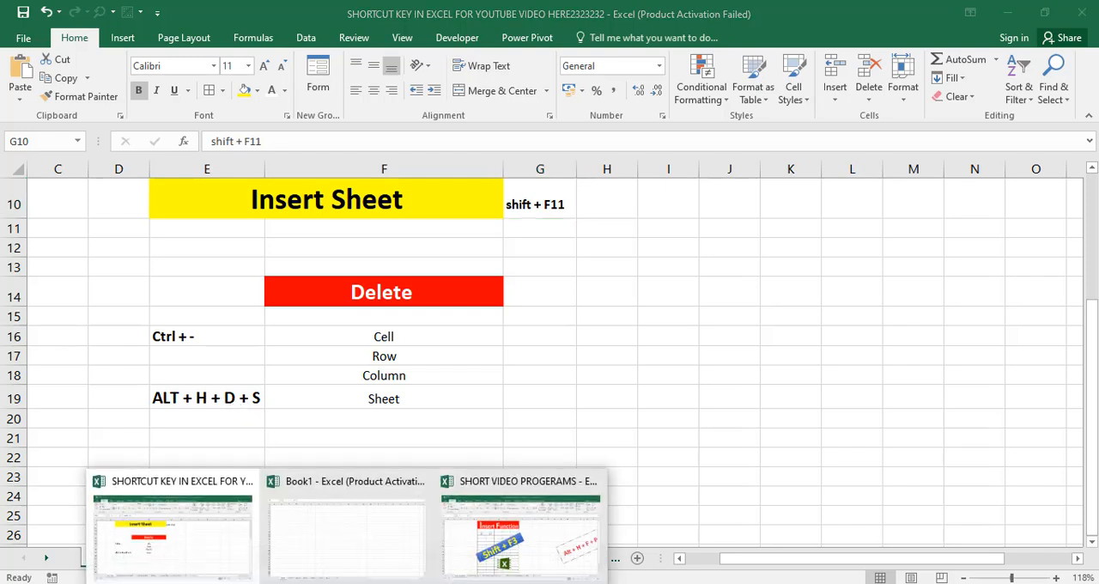
{"action": "left_click", "coordinate": [341, 556]}
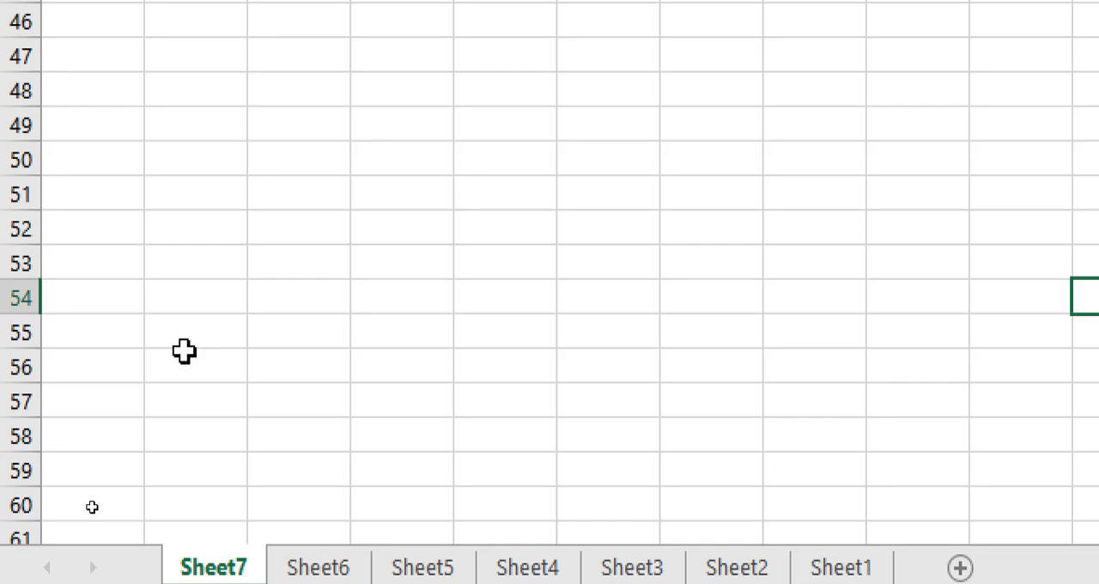
{"action": "key", "text": "alt"}
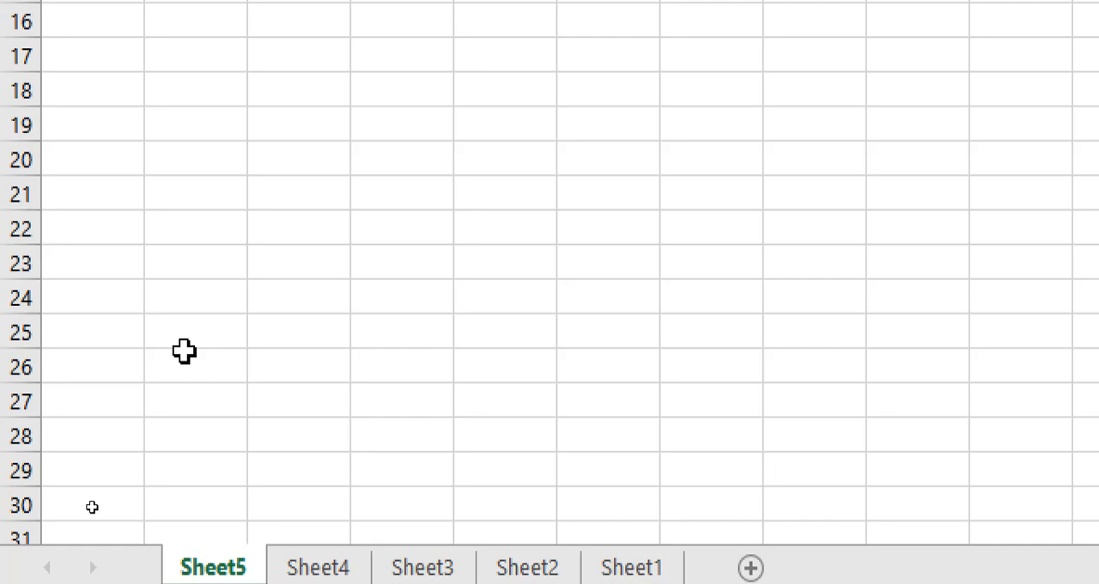
{"action": "key", "text": "alt+h"}
{"action": "key", "text": "d"}
{"action": "key", "text": "s"}
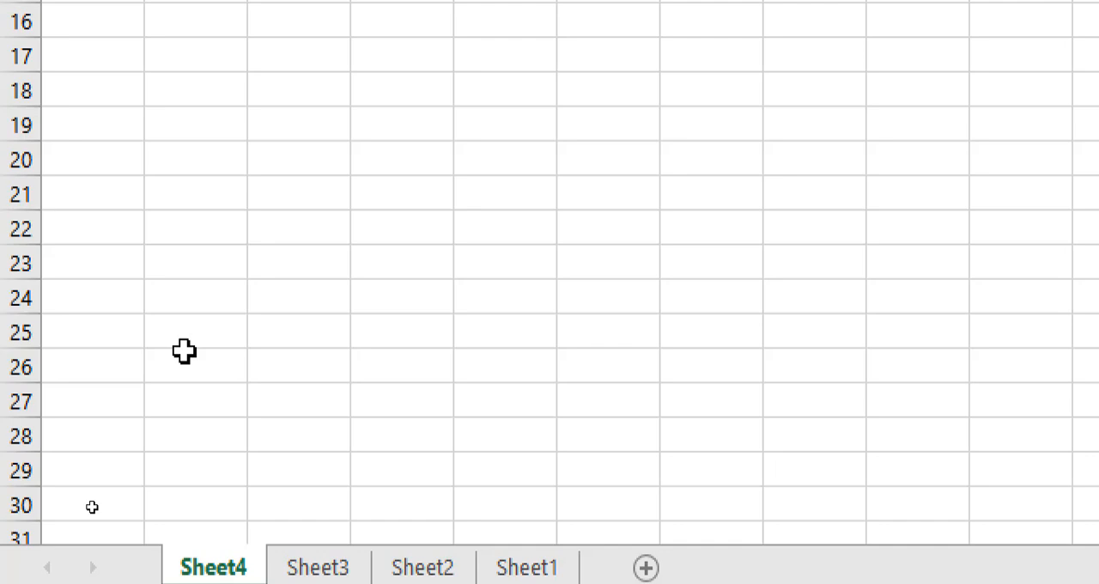
{"action": "key", "text": "alt+h"}
{"action": "key", "text": "d"}
{"action": "key", "text": "s"}
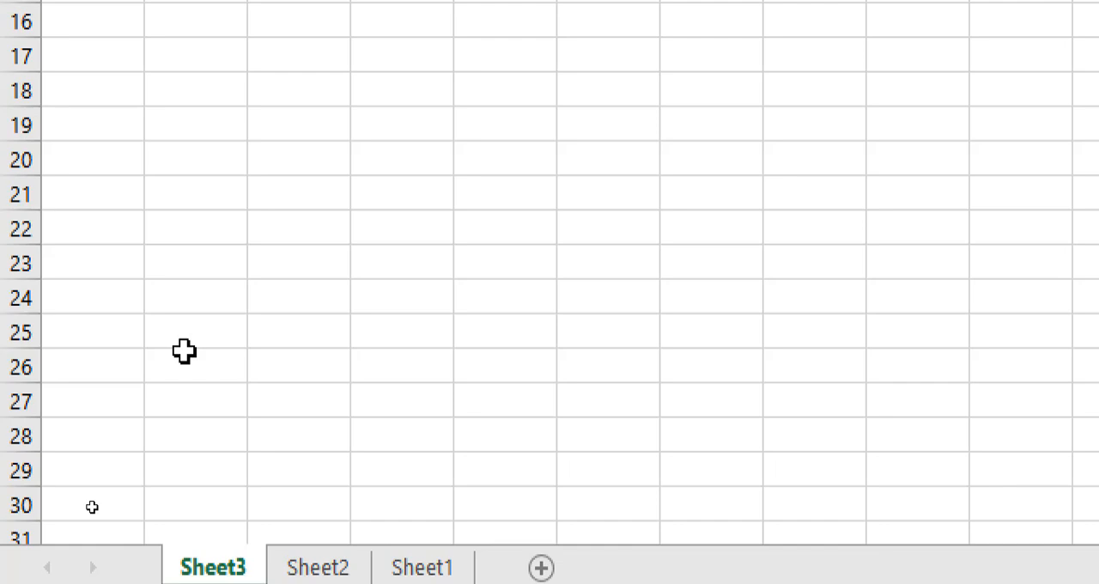
{"action": "key", "text": "alt+h"}
{"action": "key", "text": "d"}
{"action": "key", "text": "s"}
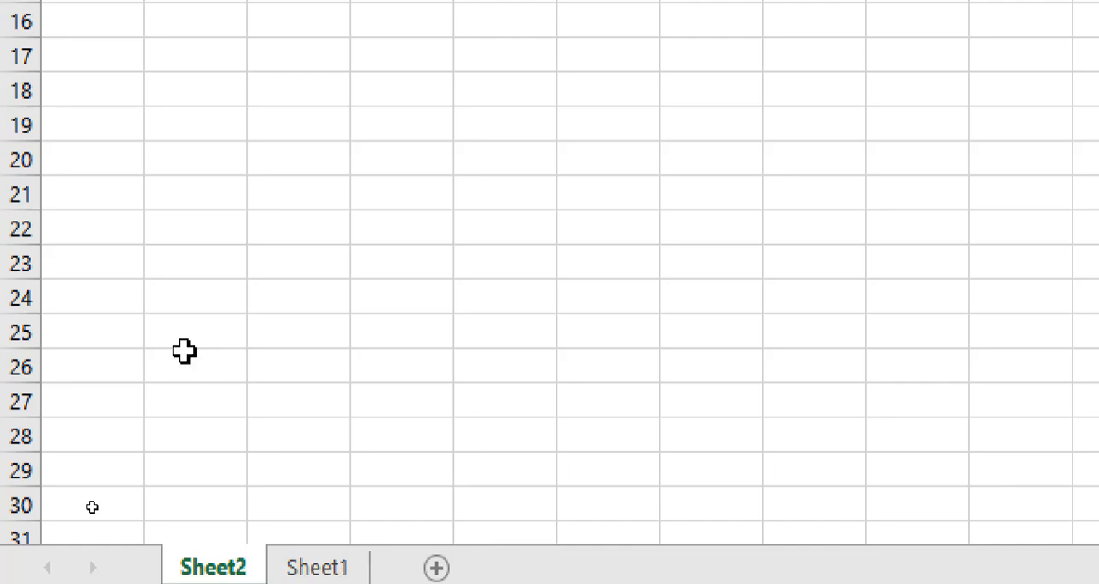
{"action": "key", "text": "alt+h"}
{"action": "key", "text": "d"}
{"action": "key", "text": "s"}
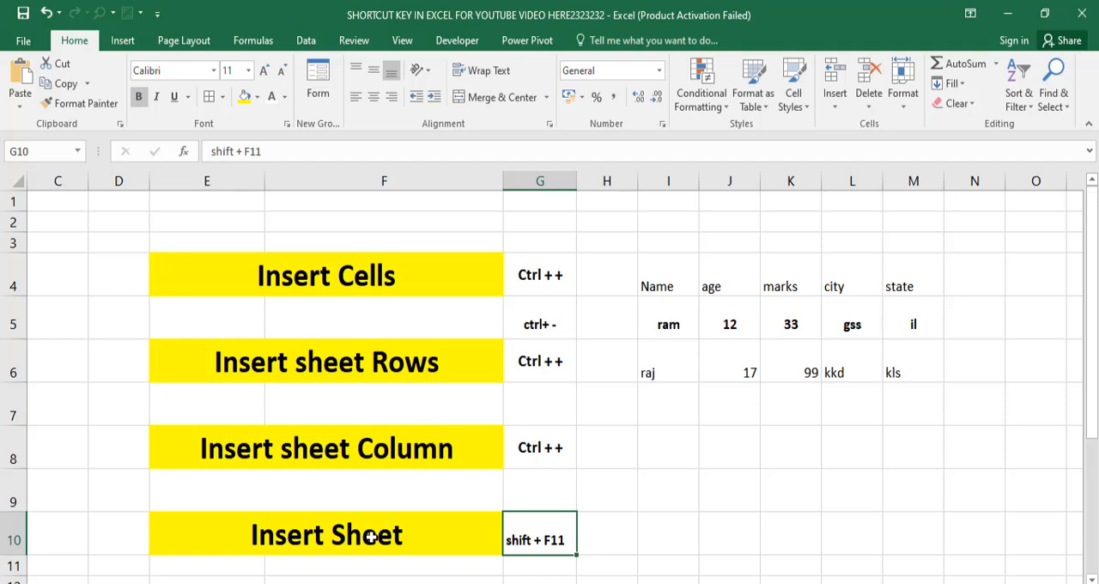
Review the Insert Sheet shortcut and the Delete section's Sheet shortcut in the shortcut key workbook
{"action": "scroll", "coordinate": [400, 513], "scroll_direction": "down", "scroll_amount": 1}
{"action": "scroll", "coordinate": [404, 516], "scroll_direction": "down", "scroll_amount": 1}
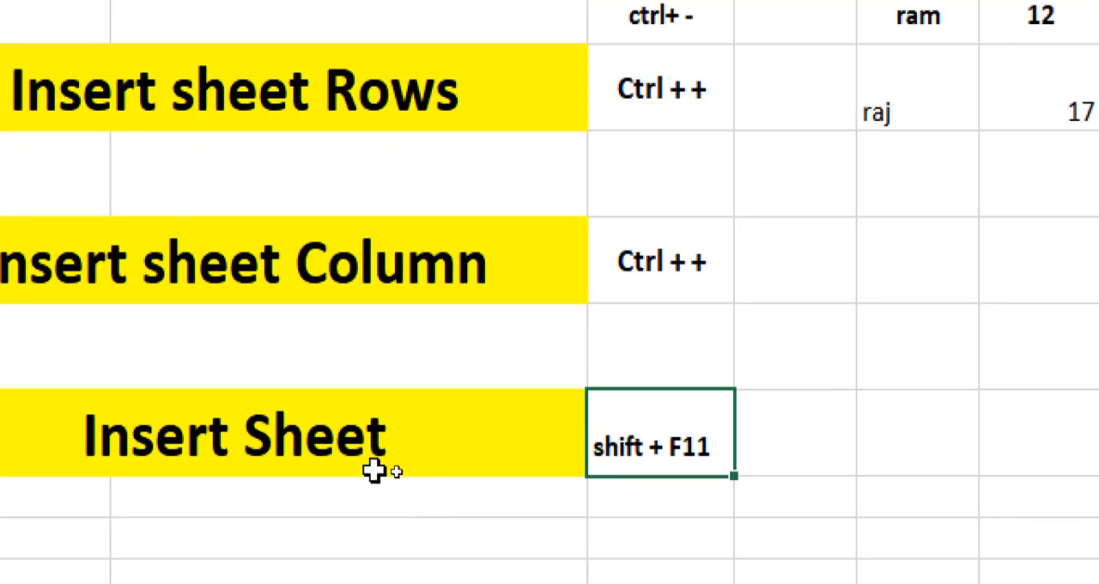
{"action": "left_click", "coordinate": [403, 472]}
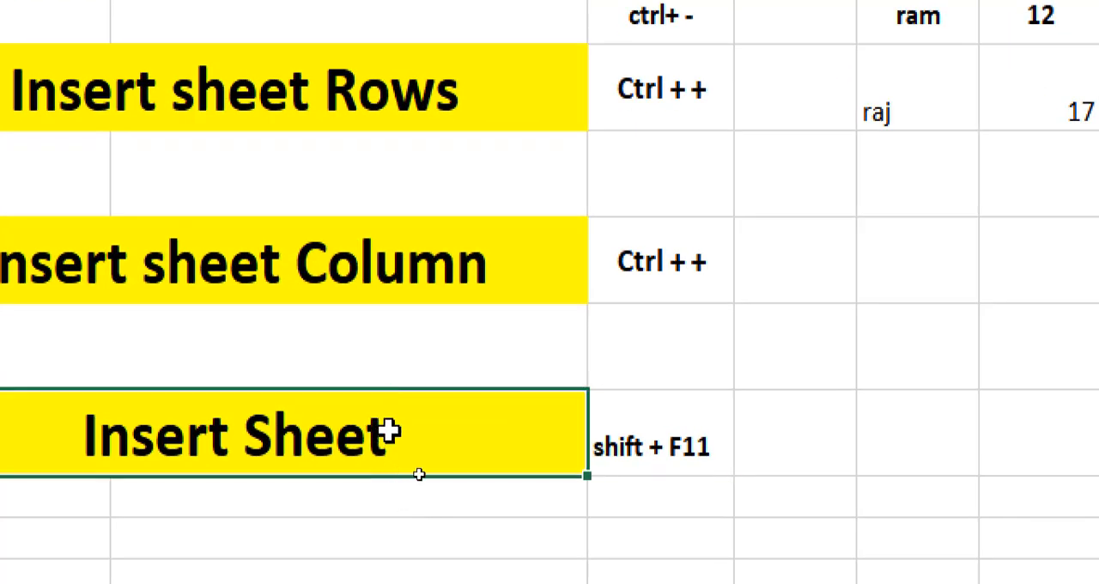
{"action": "left_click", "coordinate": [632, 444]}
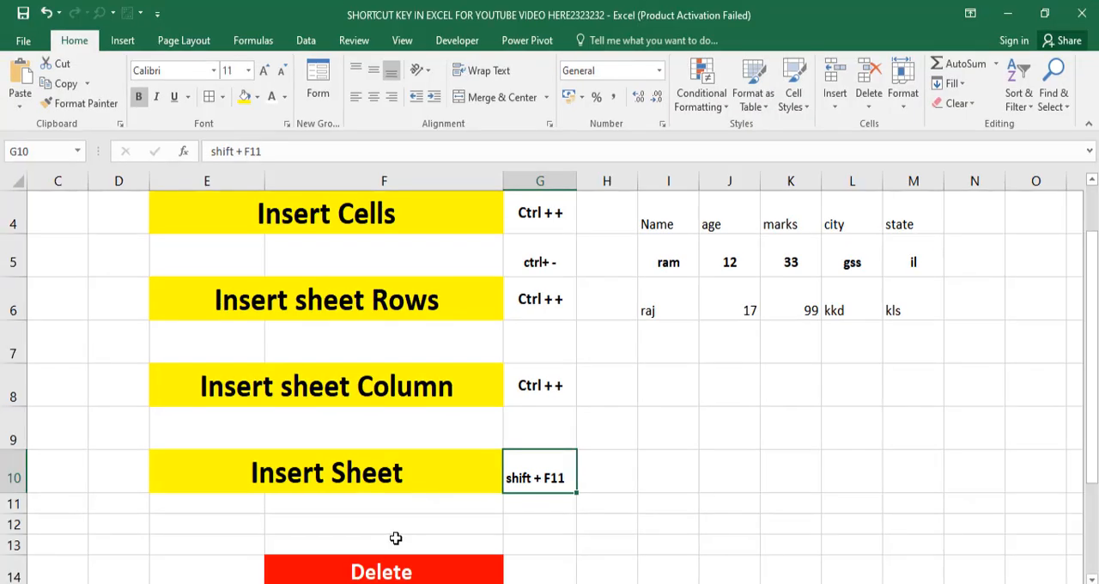
{"action": "scroll", "coordinate": [345, 440], "scroll_direction": "down", "scroll_amount": 5}
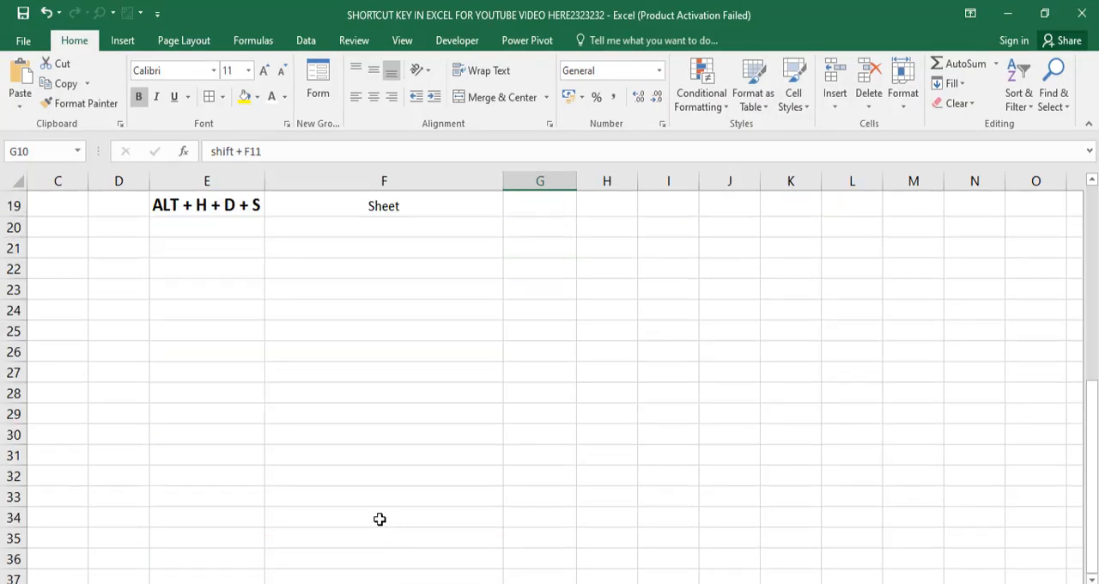
{"action": "scroll", "coordinate": [335, 429], "scroll_direction": "up", "scroll_amount": 2}
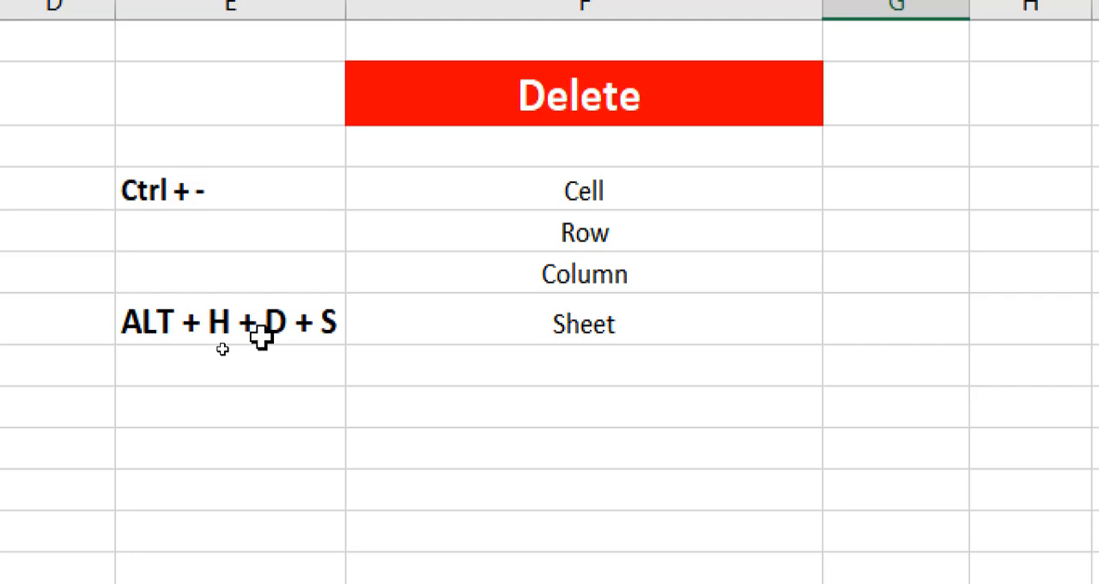
{"action": "left_click_drag", "start_coordinate": [218, 344], "coordinate": [281, 350]}
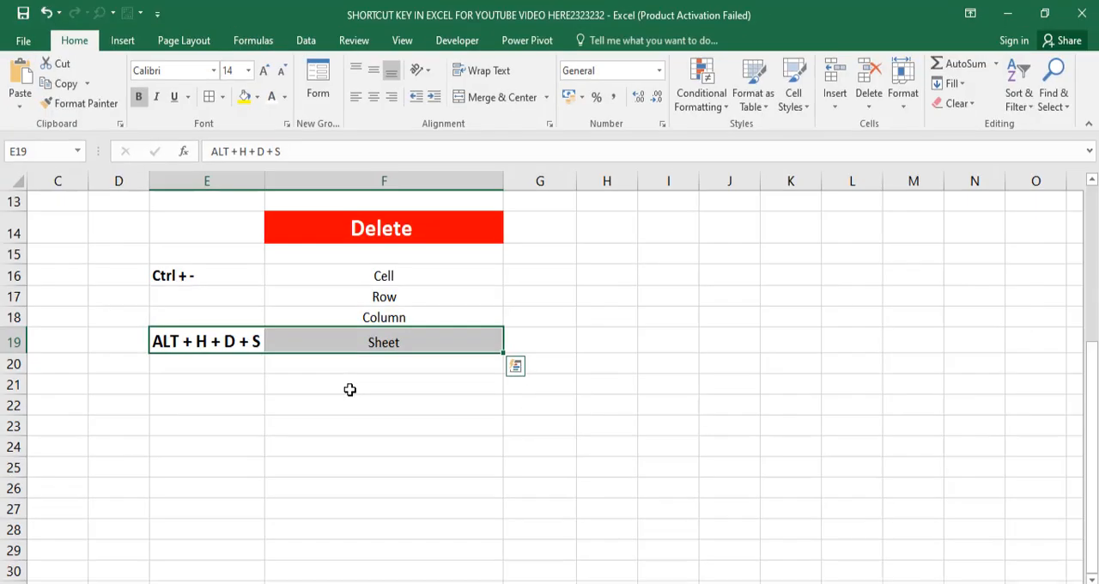
{"action": "key", "text": "ctrl+q"}
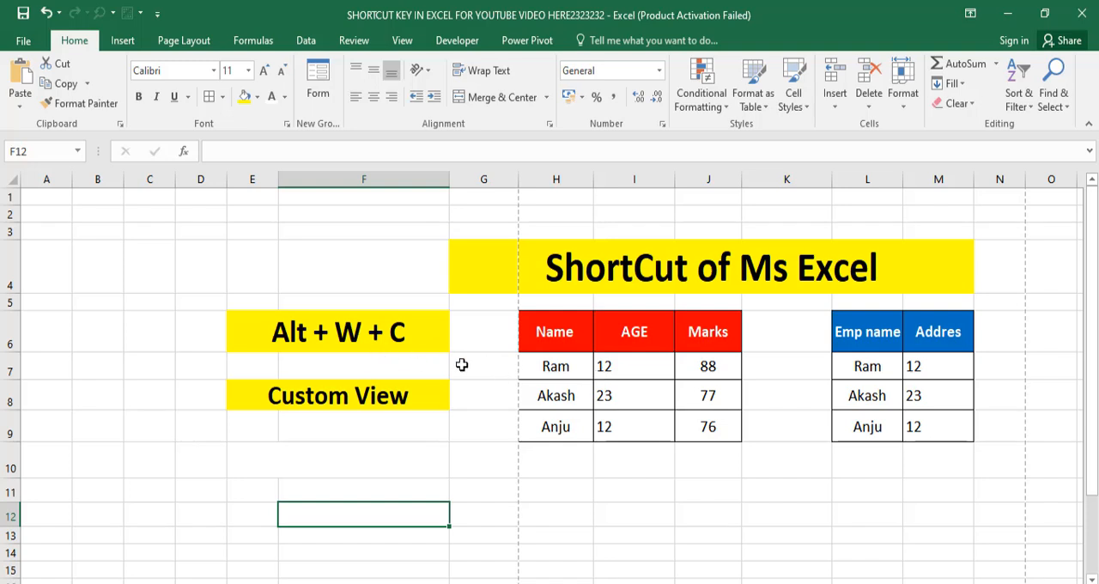
On the Custom View sheet, select the Name, AGE and Marks table and add a custom view named "one"
{"action": "left_click_drag", "start_coordinate": [559, 343], "coordinate": [704, 424]}
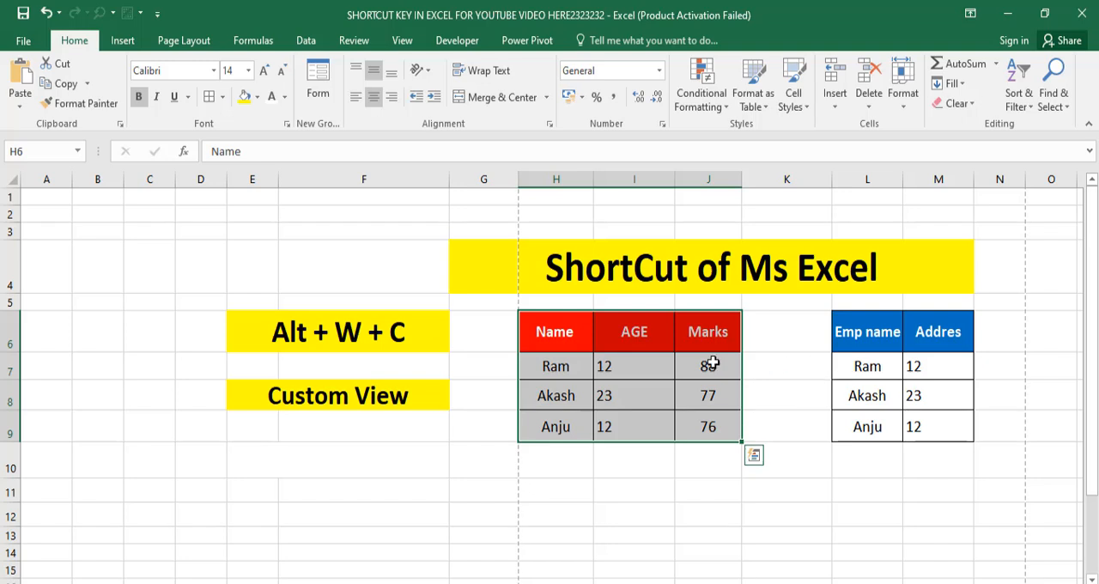
{"action": "left_click_drag", "start_coordinate": [854, 334], "coordinate": [929, 422]}
{"action": "left_click_drag", "start_coordinate": [549, 330], "coordinate": [708, 431]}
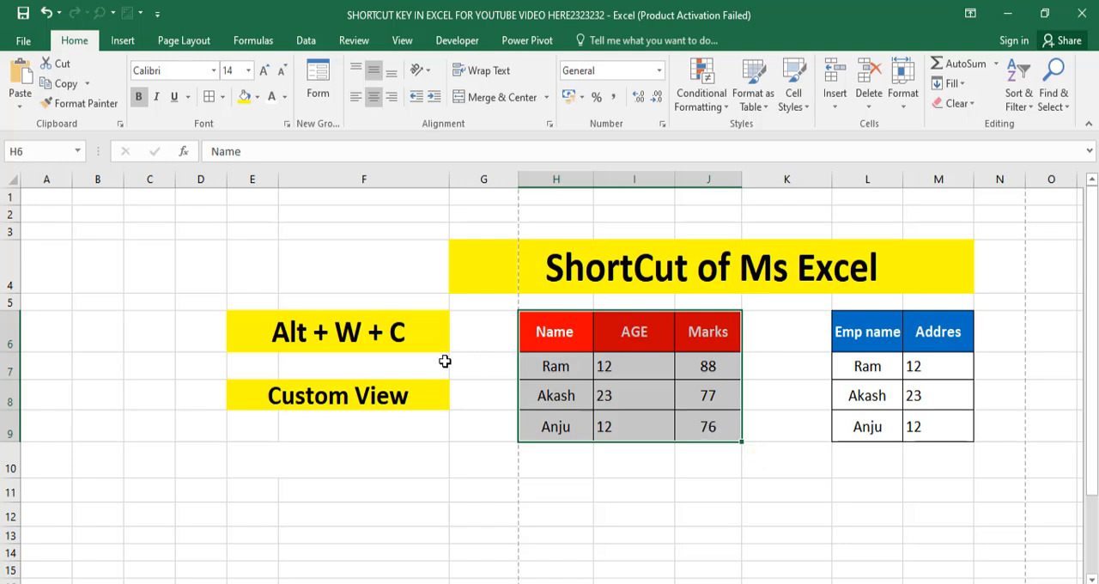
{"action": "key", "text": "alt"}
{"action": "key", "text": "w"}
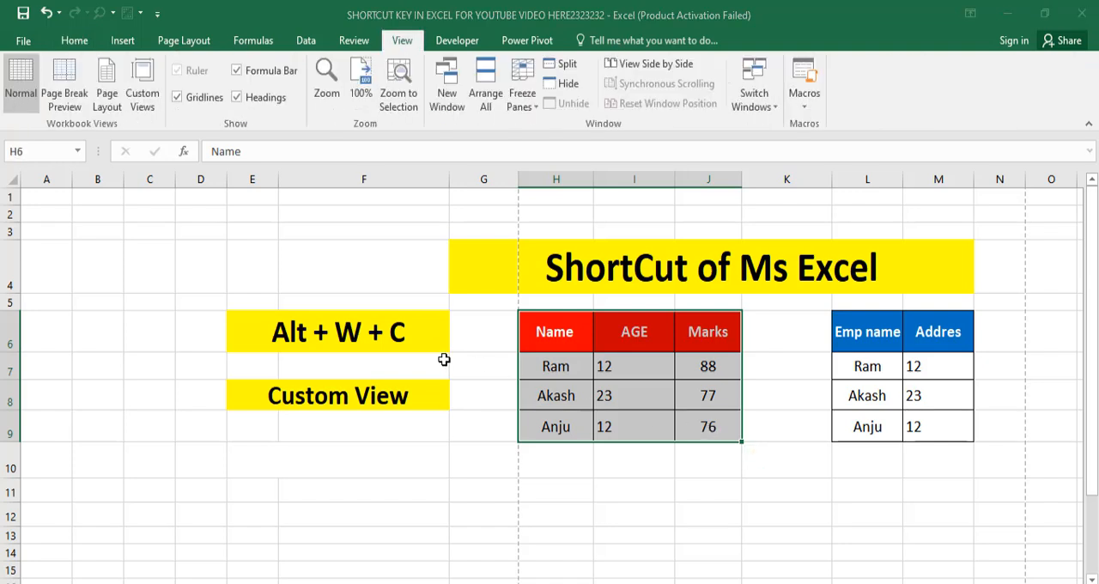
{"action": "key", "text": "c"}
{"action": "mouse_move", "coordinate": [541, 333]}
{"action": "left_mouse_down"}
{"action": "mouse_move", "coordinate": [236, 234]}
{"action": "mouse_move", "coordinate": [417, 352]}
{"action": "mouse_move", "coordinate": [543, 342]}
{"action": "mouse_move", "coordinate": [529, 347]}
{"action": "left_mouse_up"}
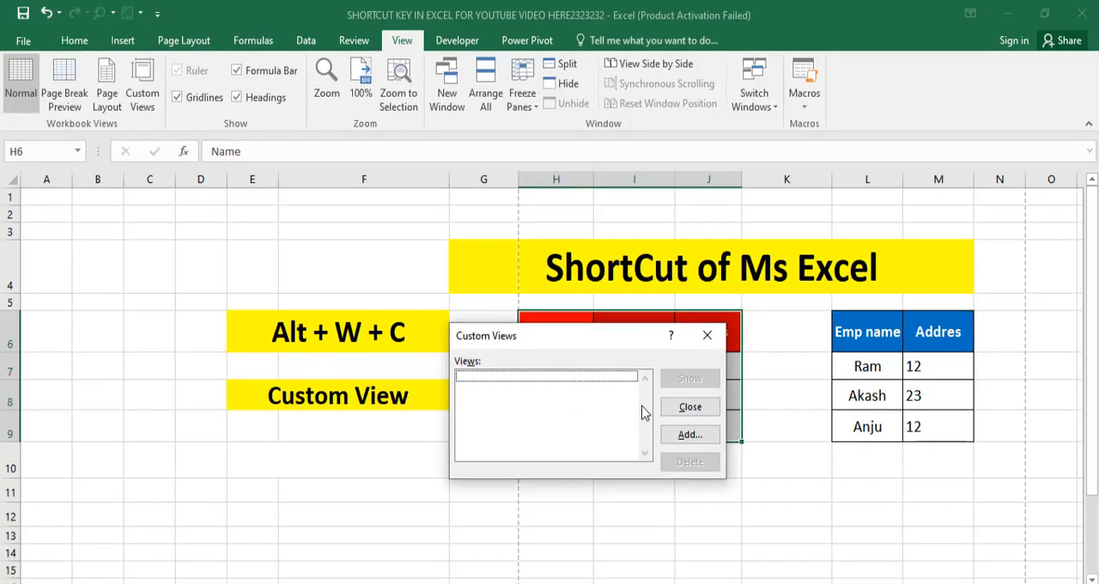
{"action": "left_click", "coordinate": [678, 435]}
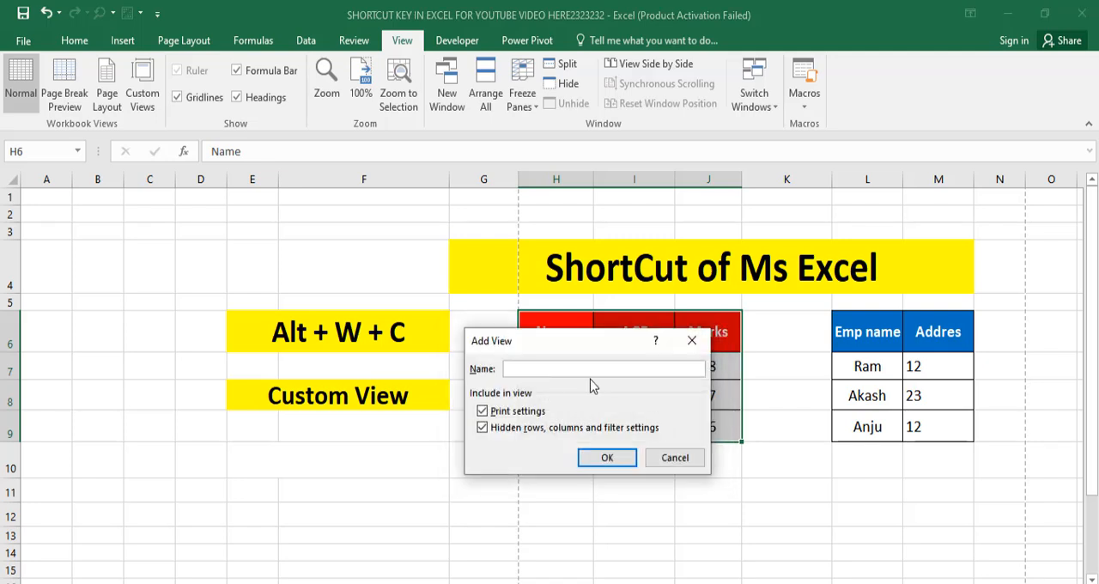
{"action": "type", "text": "one"}
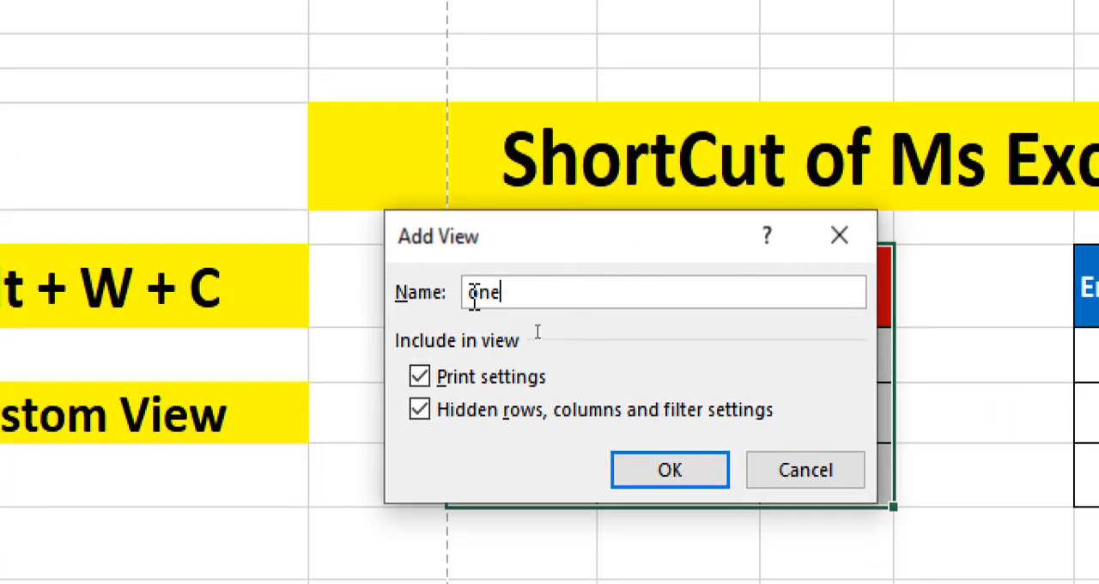
{"action": "left_click", "coordinate": [706, 460]}
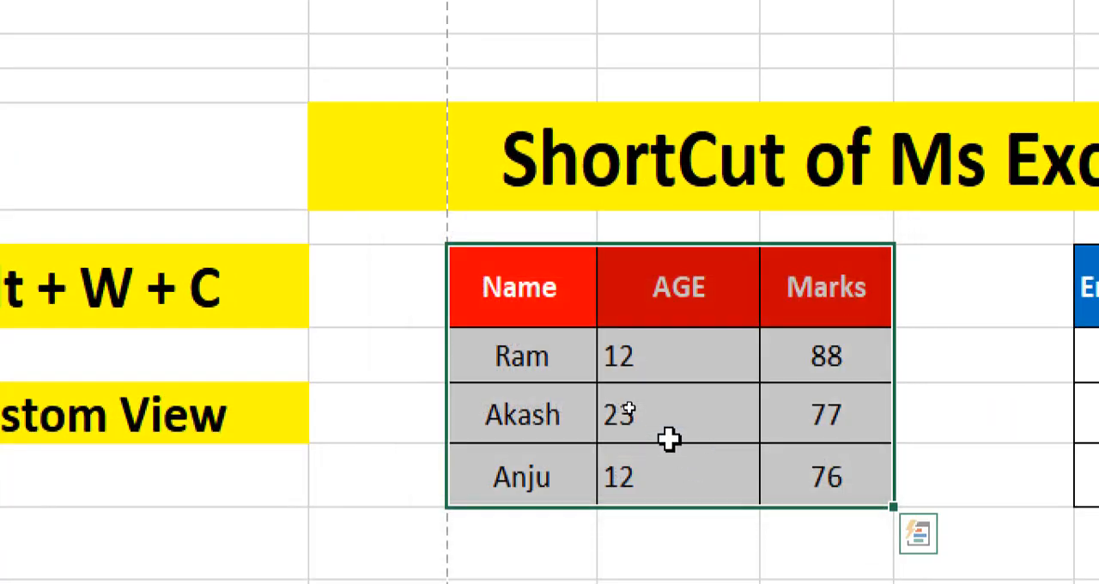
Select the Emp name and Addres table, L6:M9, and add a custom view named "two" for it
{"action": "key", "text": "ctrl+q"}
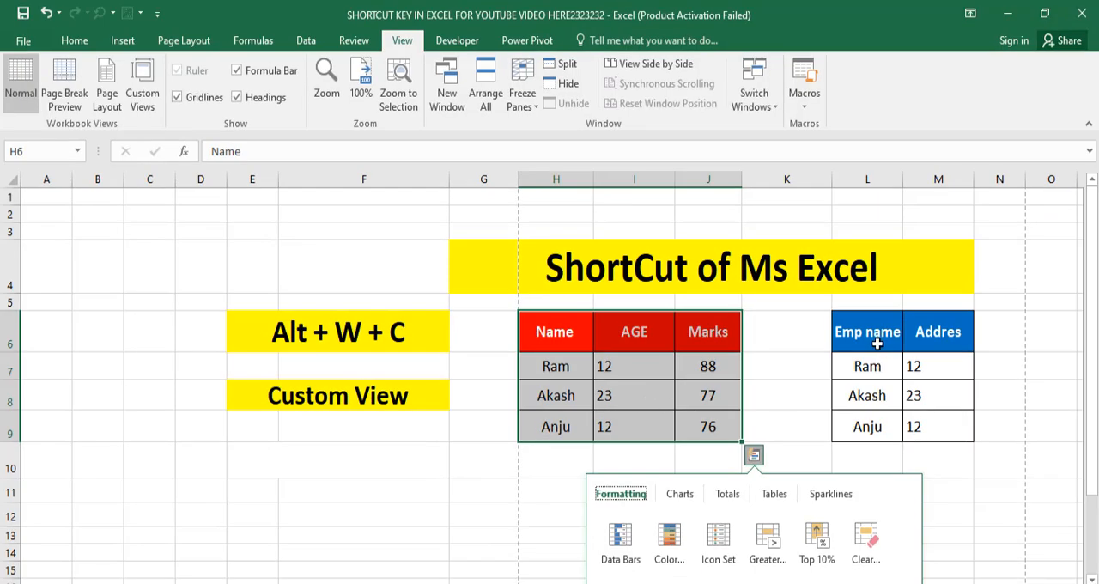
{"action": "left_click_drag", "start_coordinate": [873, 342], "coordinate": [913, 430]}
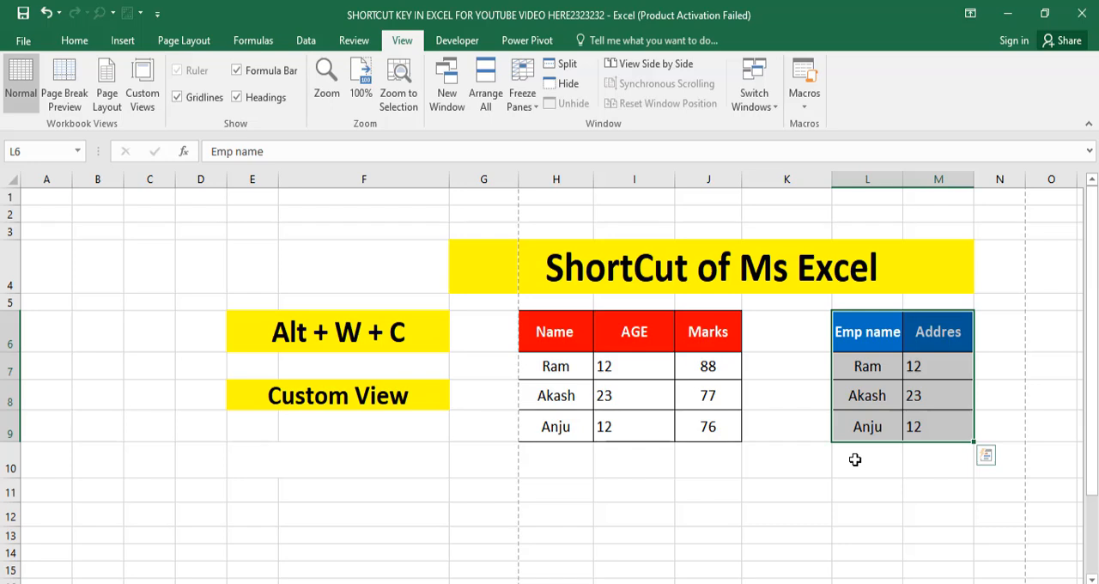
{"action": "key", "text": "alt"}
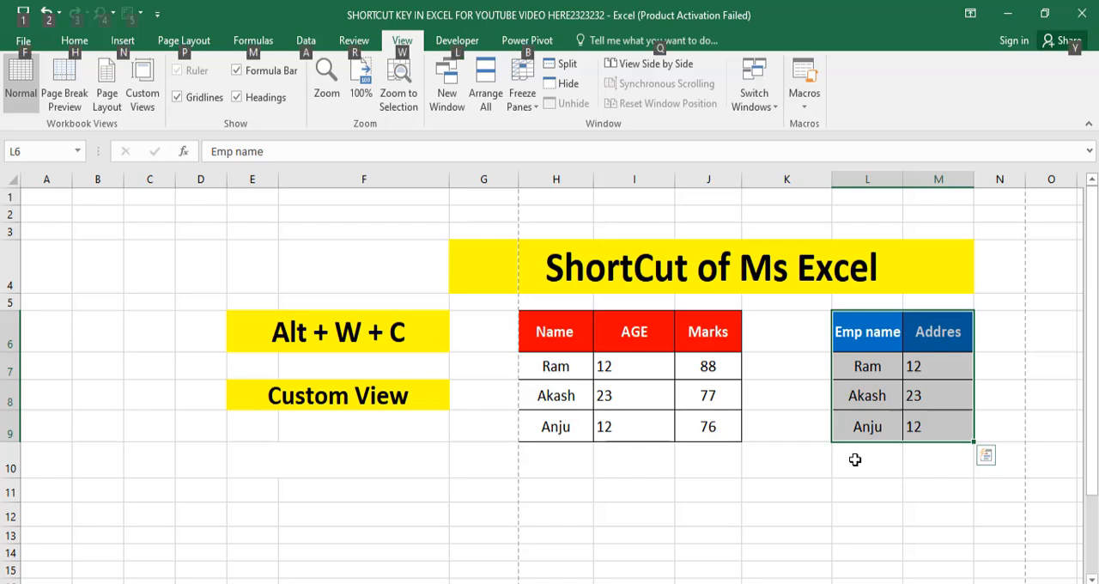
{"action": "key", "text": "w"}
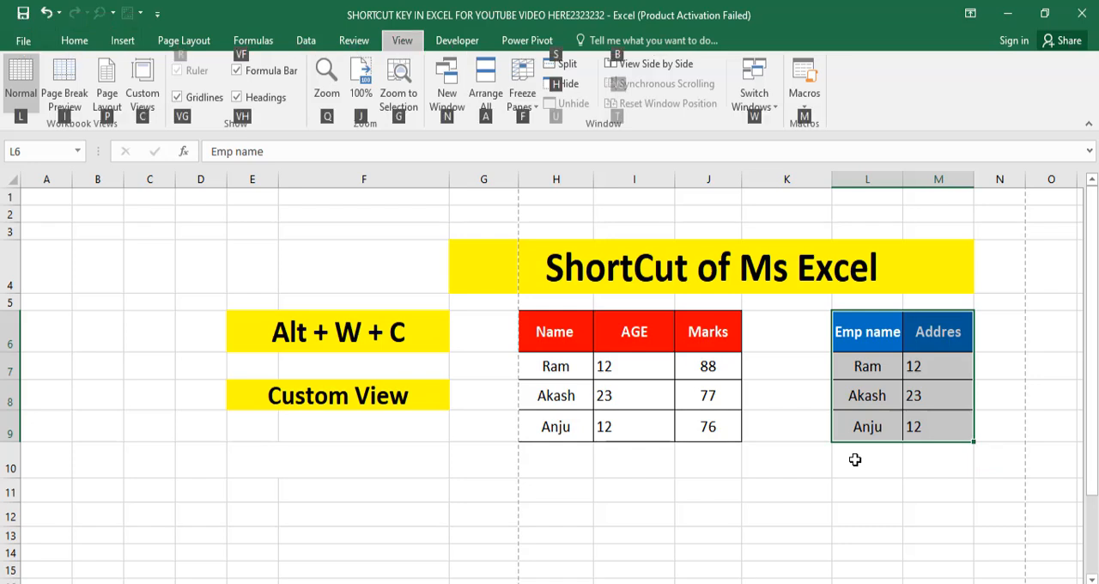
{"action": "key", "text": "c"}
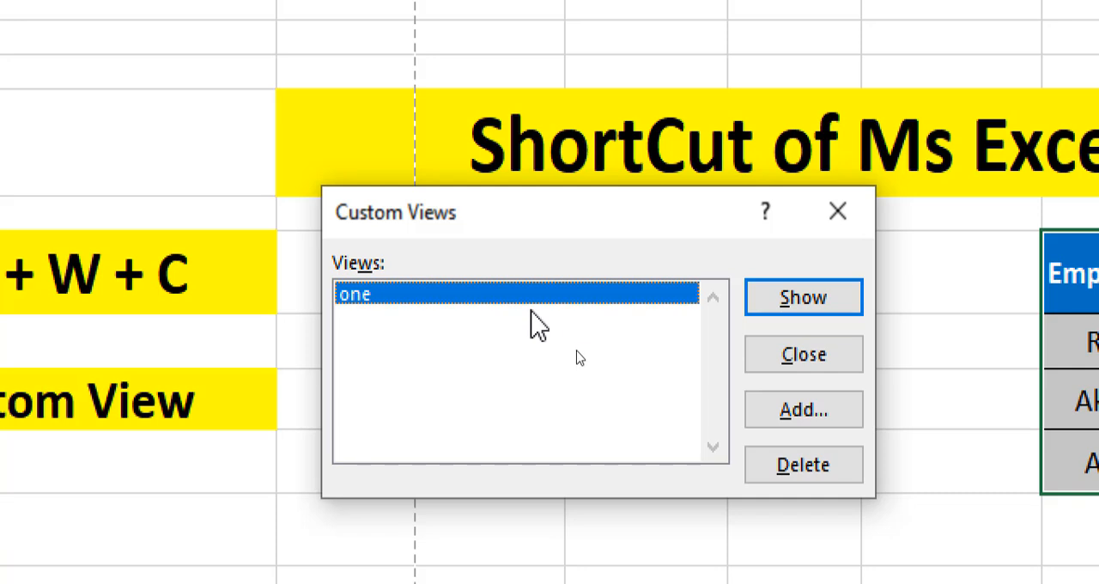
{"action": "left_click", "coordinate": [768, 411]}
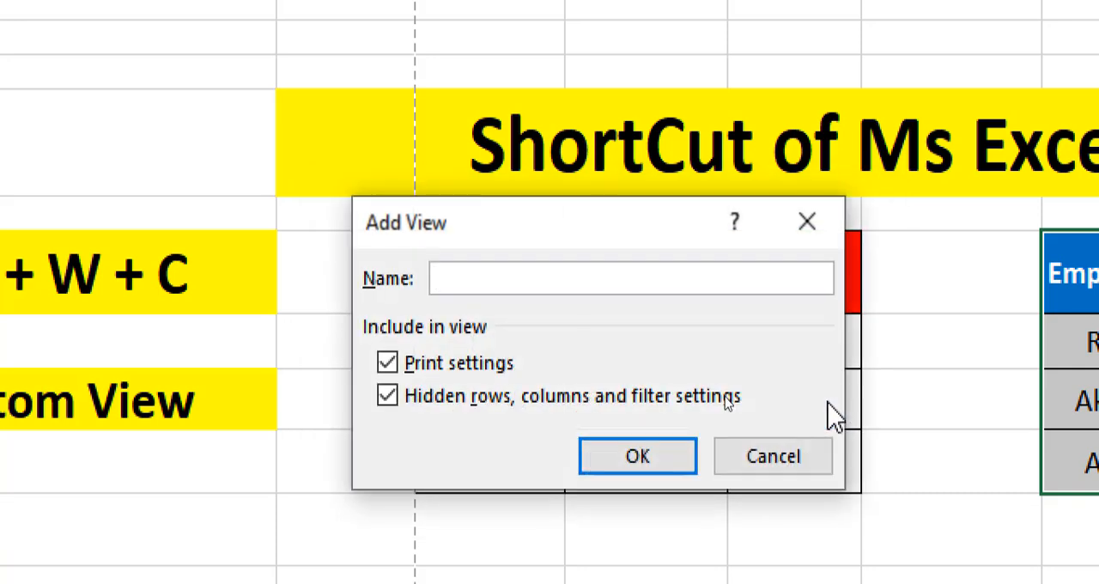
{"action": "type", "text": "two"}
{"action": "left_click", "coordinate": [658, 465]}
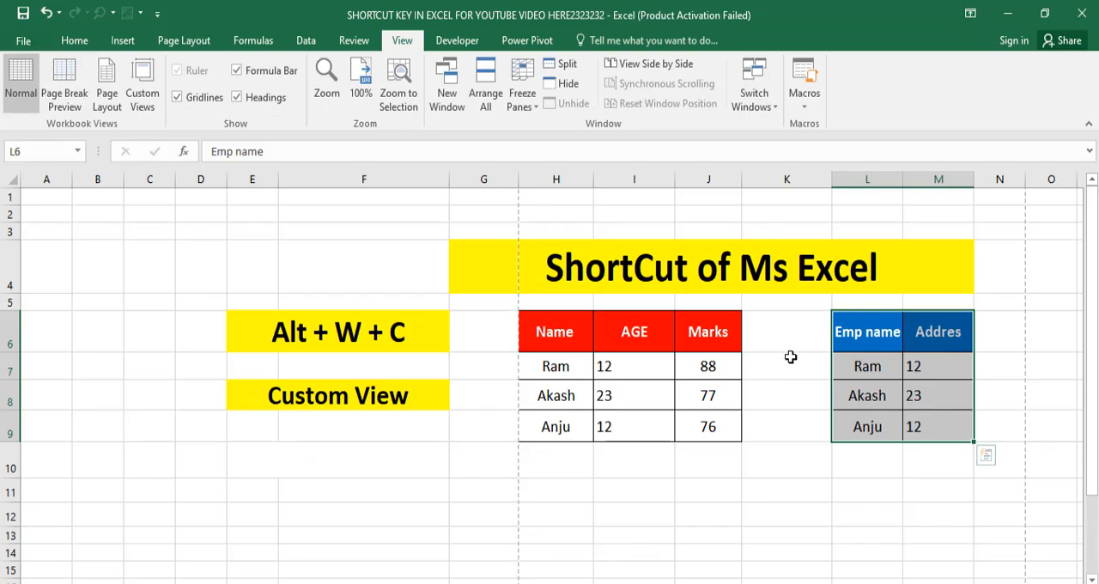
{"action": "key", "text": "ctrl+q"}
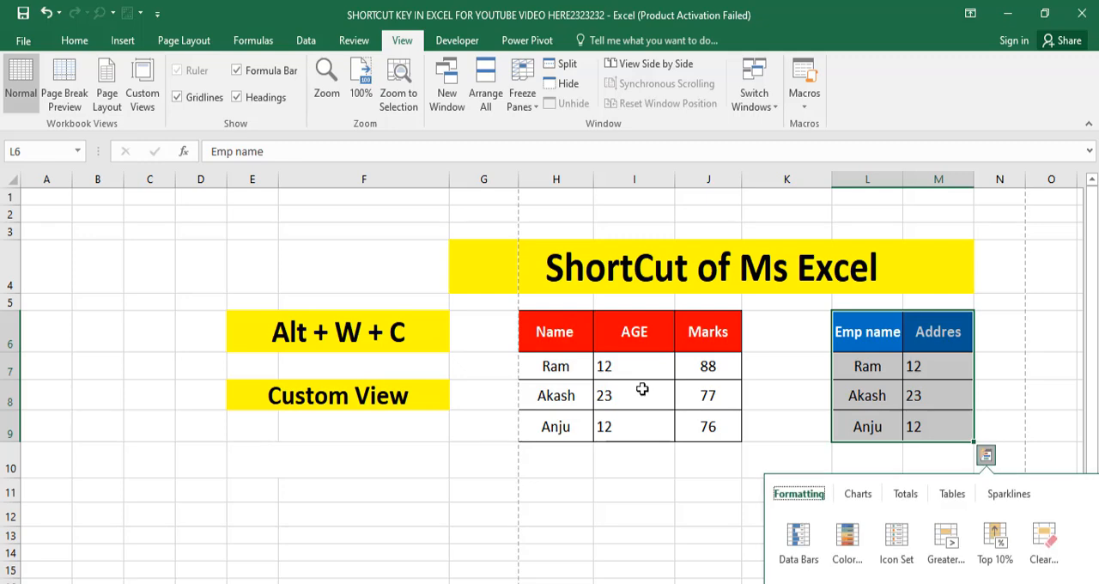
{"action": "left_click", "coordinate": [627, 473]}
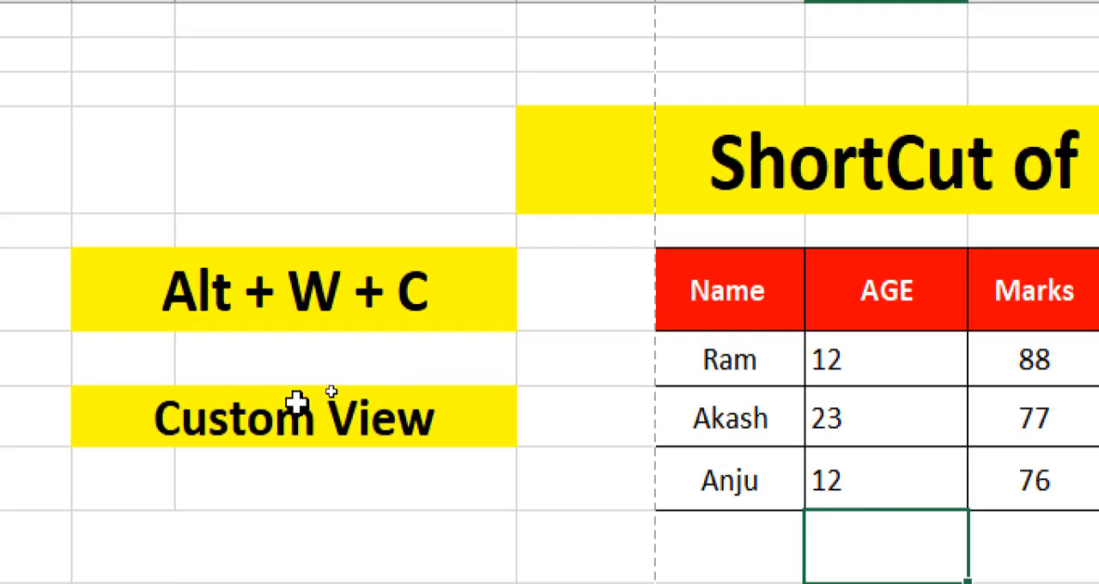
{"action": "left_click", "coordinate": [340, 387]}
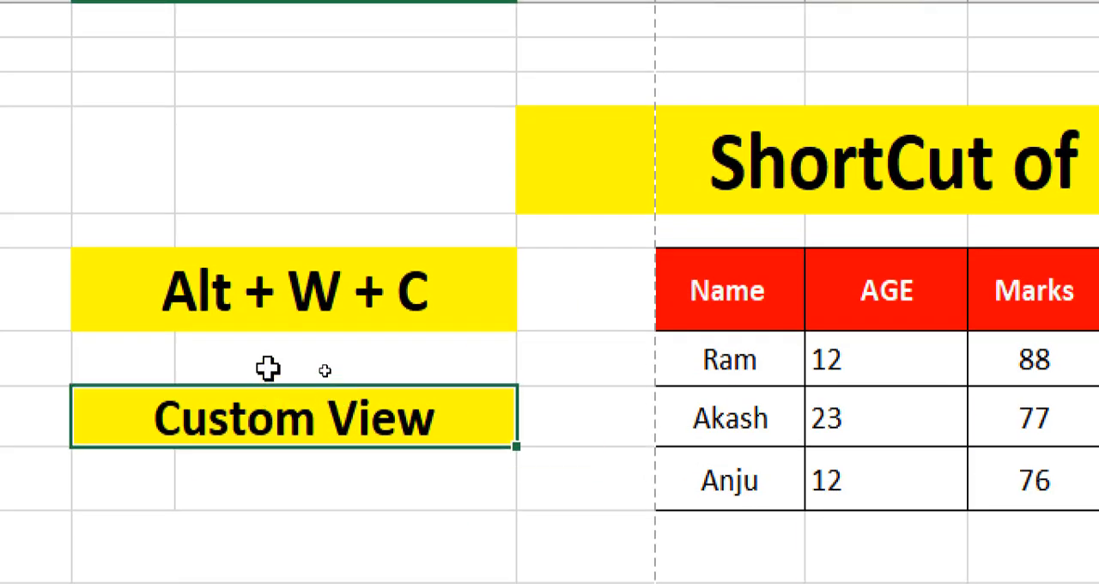
{"action": "left_click", "coordinate": [265, 470]}
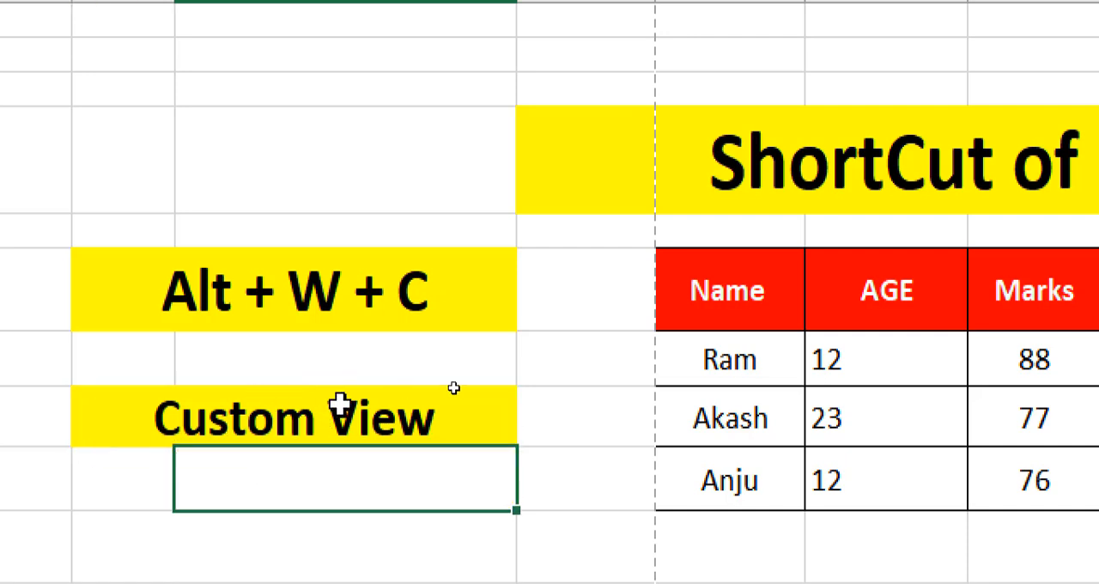
{"action": "left_click_drag", "start_coordinate": [721, 305], "coordinate": [1027, 404]}
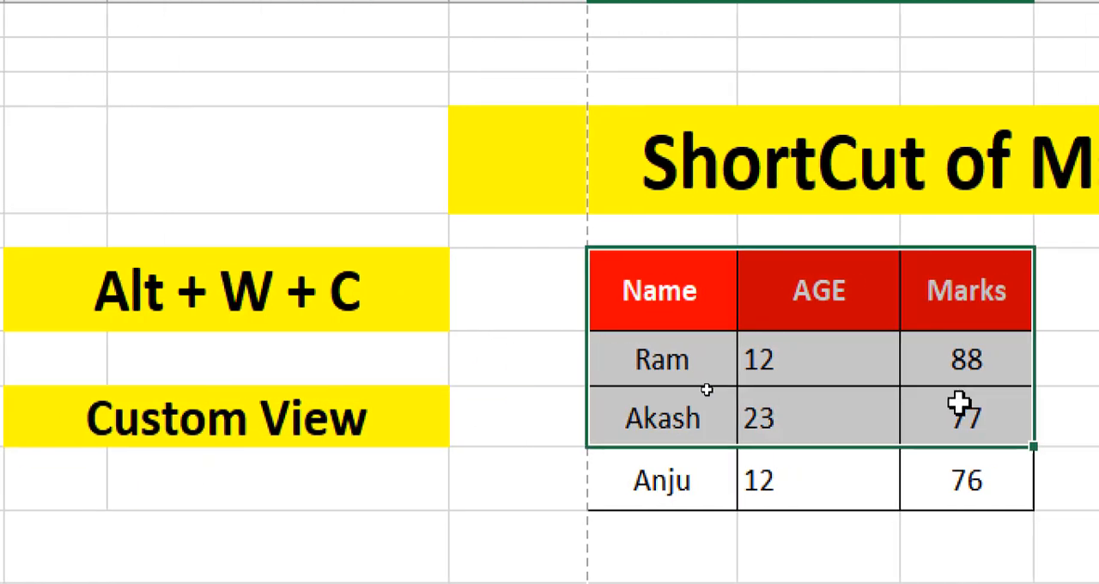
{"action": "left_click_drag", "start_coordinate": [959, 402], "coordinate": [962, 466]}
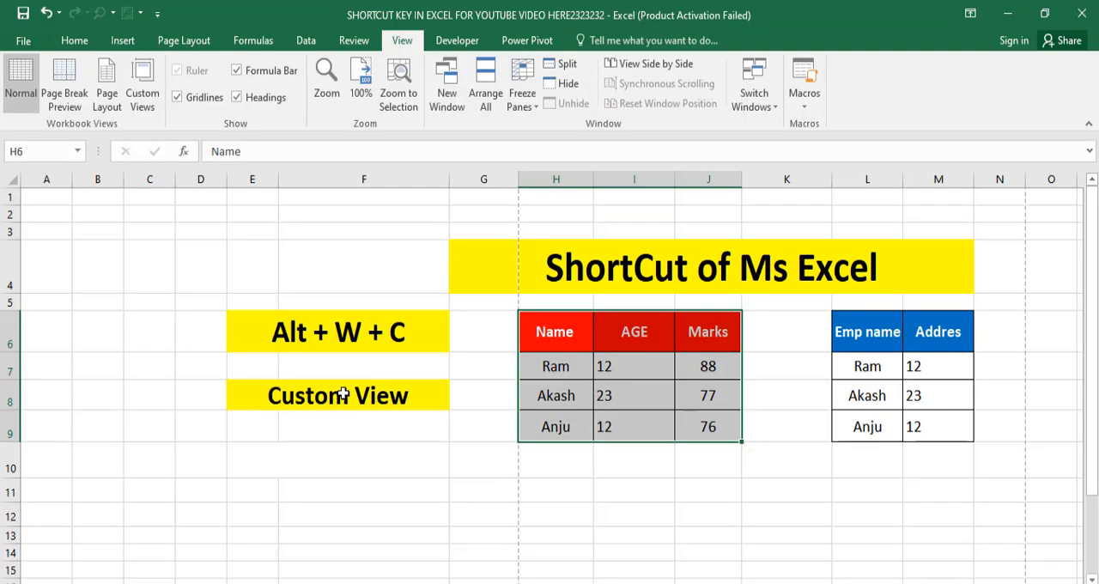
{"action": "key", "text": "ctrl+q"}
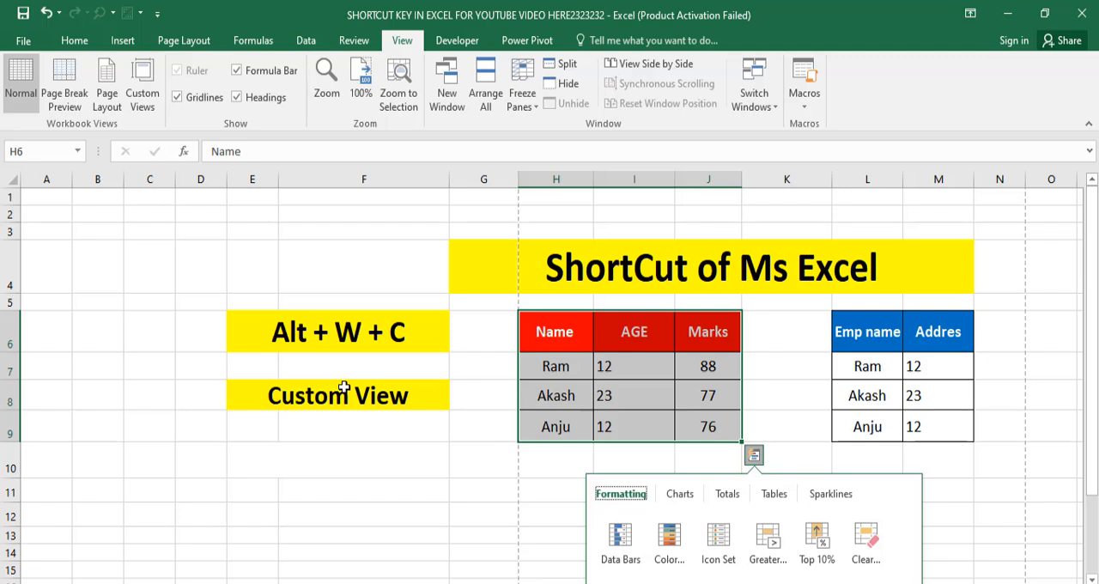
From an empty cell below the tables, show the custom view "two"
{"action": "left_click", "coordinate": [464, 468]}
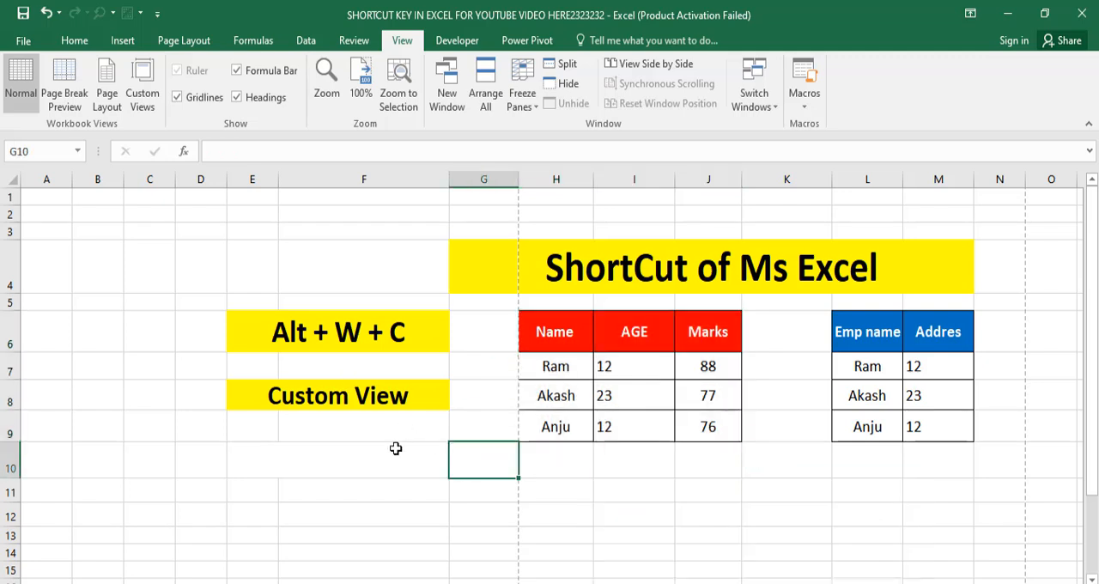
{"action": "key", "text": "alt+w"}
{"action": "key", "text": "c"}
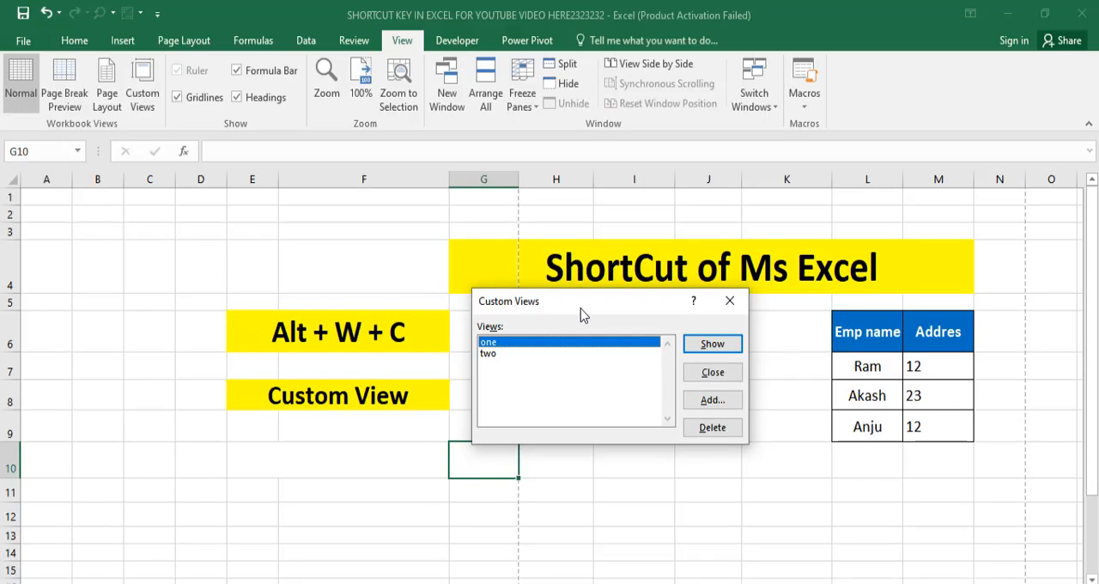
{"action": "left_click_drag", "start_coordinate": [579, 306], "coordinate": [211, 233]}
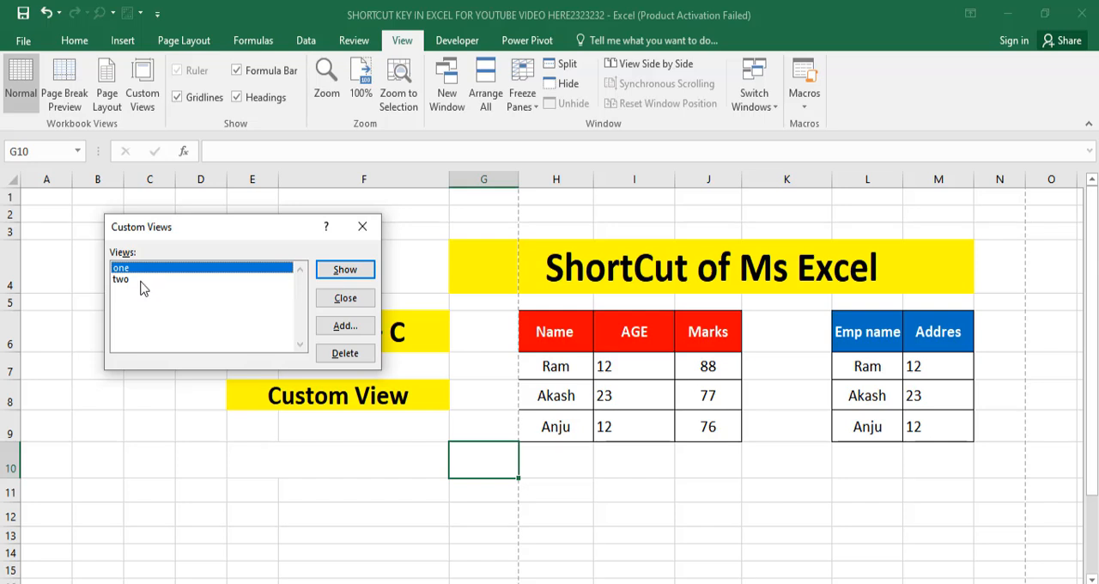
{"action": "left_click", "coordinate": [140, 281]}
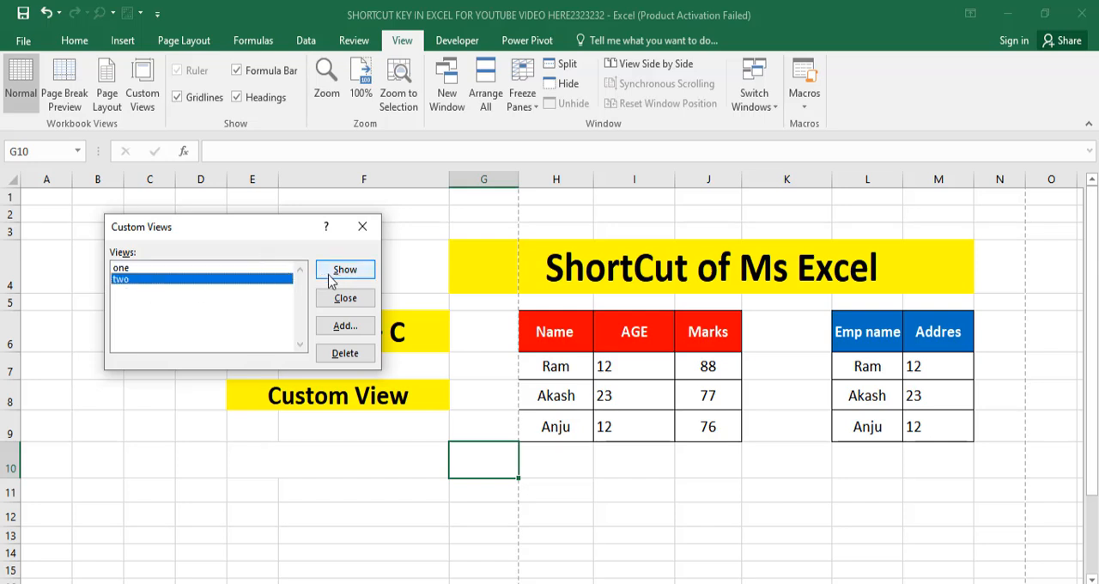
{"action": "left_click", "coordinate": [343, 270]}
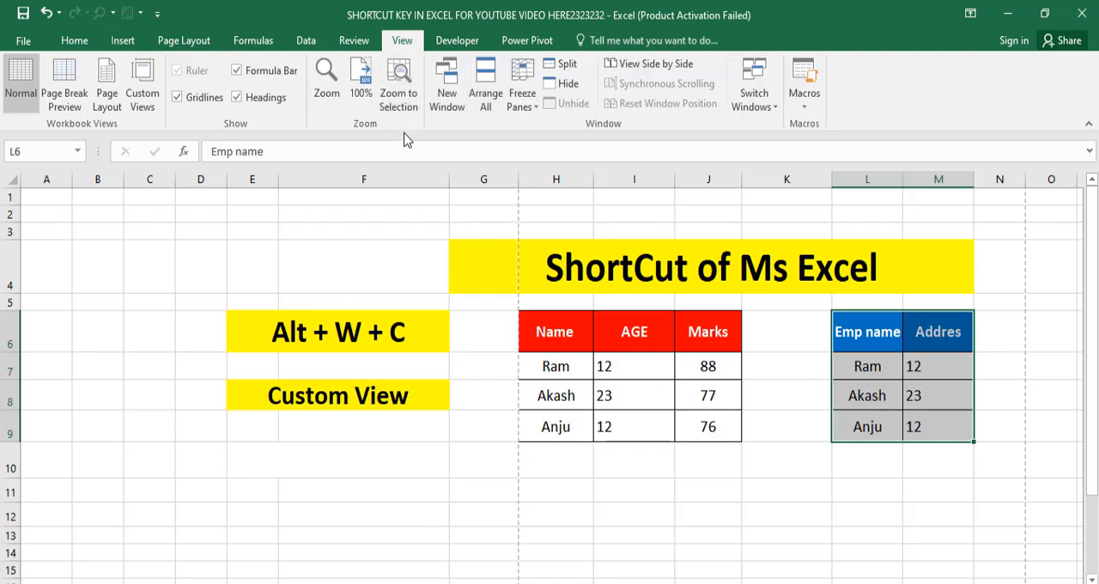
Show the custom view "one"
{"action": "key", "text": "alt"}
{"action": "key", "text": "w"}
{"action": "key", "text": "c"}
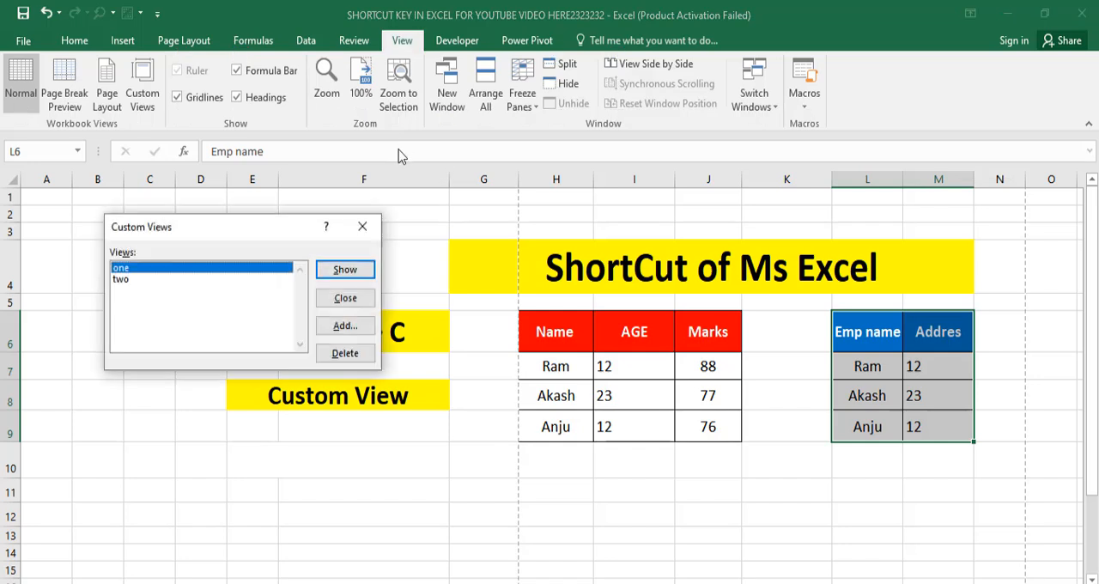
{"action": "left_click", "coordinate": [344, 269]}
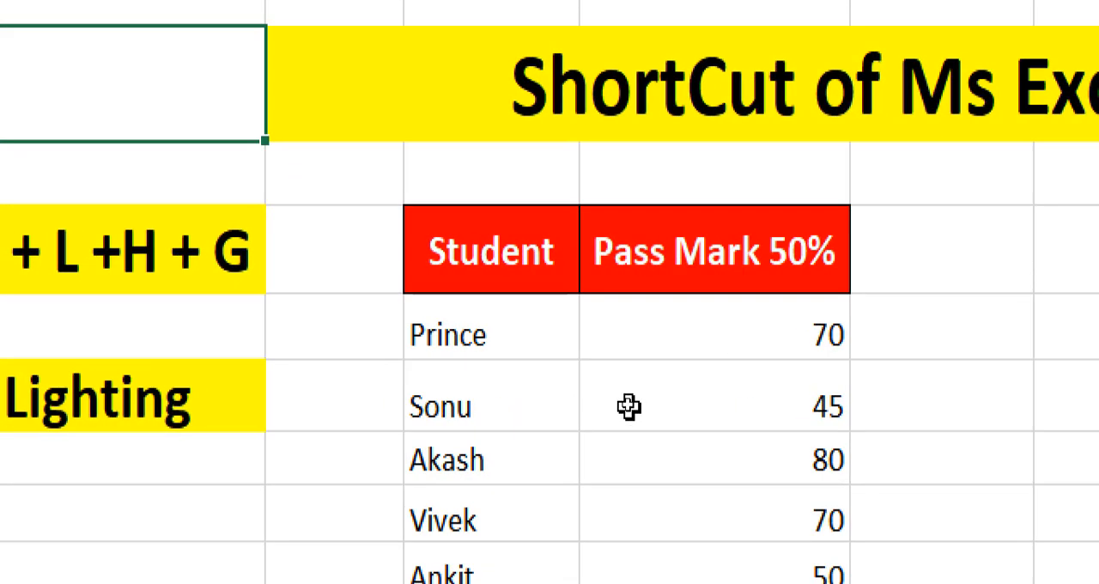
{"action": "left_click", "coordinate": [700, 343]}
{"action": "left_click_drag", "start_coordinate": [699, 344], "coordinate": [694, 510]}
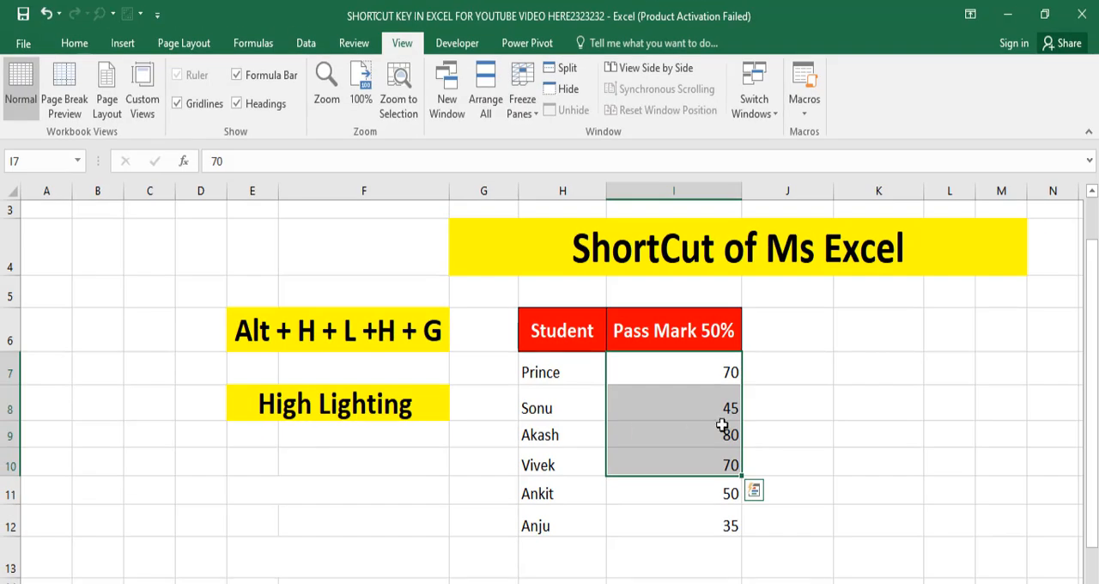
{"action": "left_click", "coordinate": [1093, 567]}
{"action": "left_click", "coordinate": [877, 470]}
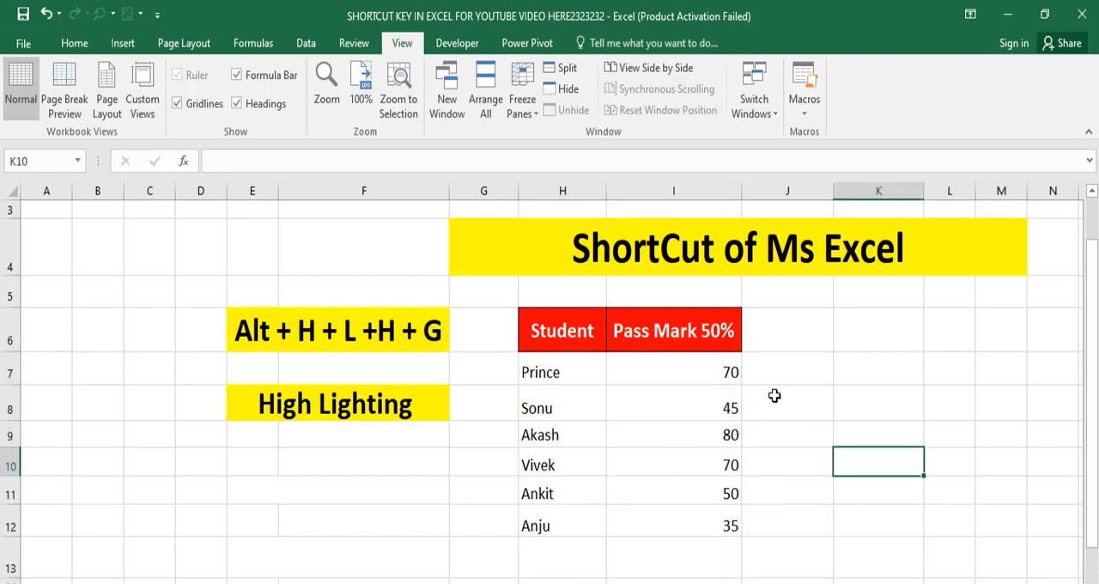
{"action": "left_click", "coordinate": [777, 396]}
Select all the students' marks in I7:I12 and start a Greater Than conditional formatting rule for them
{"action": "left_click_drag", "start_coordinate": [724, 369], "coordinate": [729, 526]}
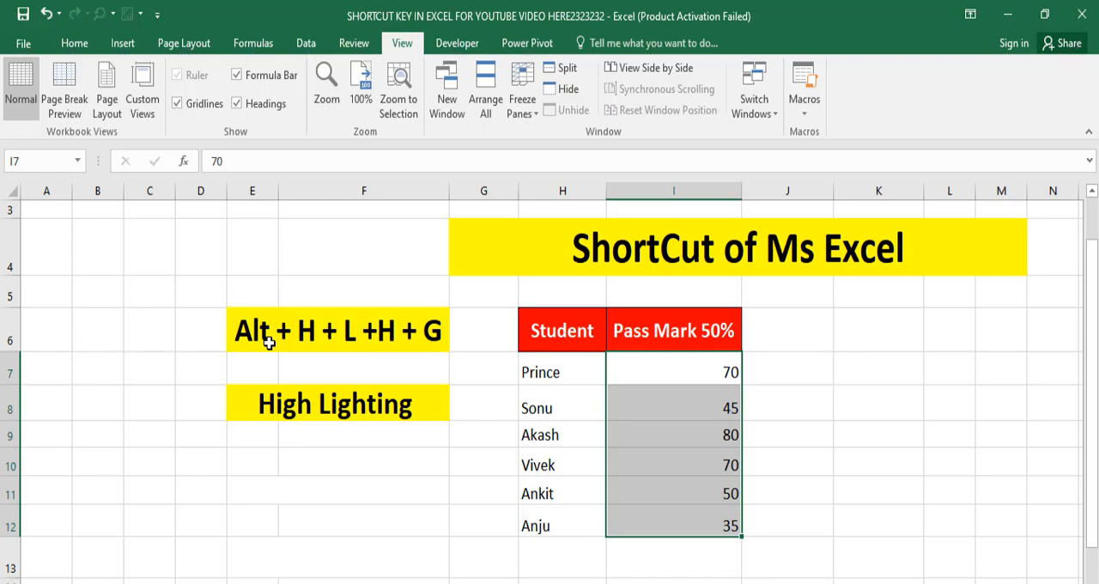
{"action": "key", "text": "alt+h"}
{"action": "key", "text": "alt+h"}
{"action": "key", "text": "l"}
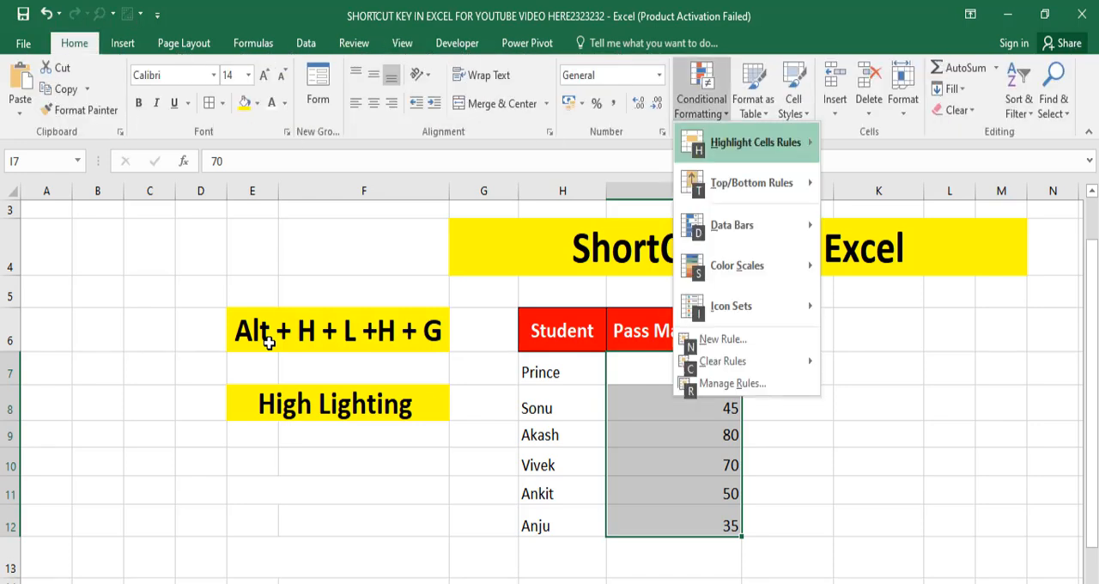
{"action": "key", "text": "h"}
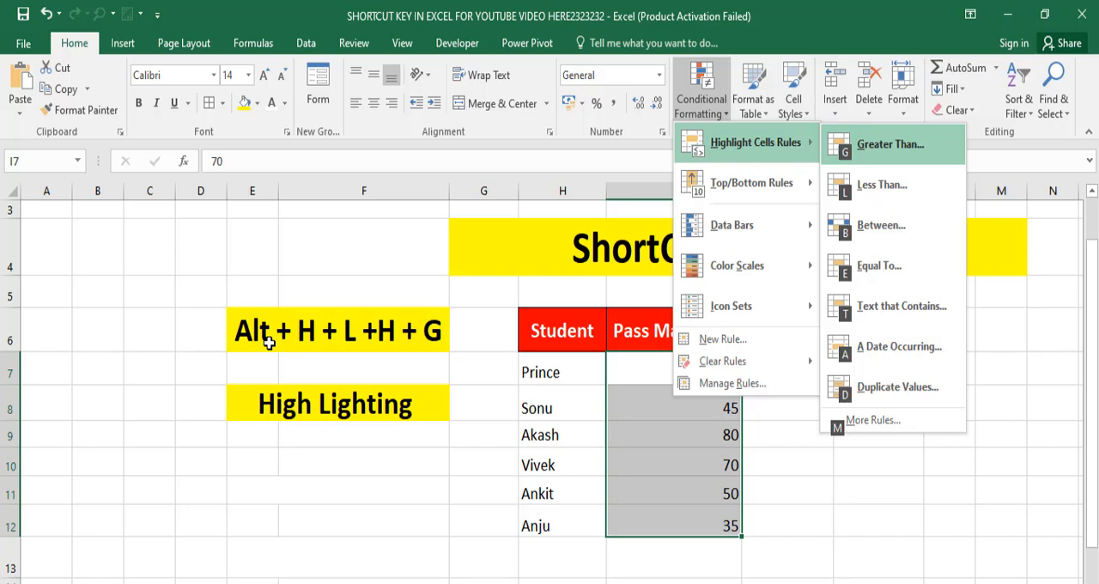
{"action": "key", "text": "g"}
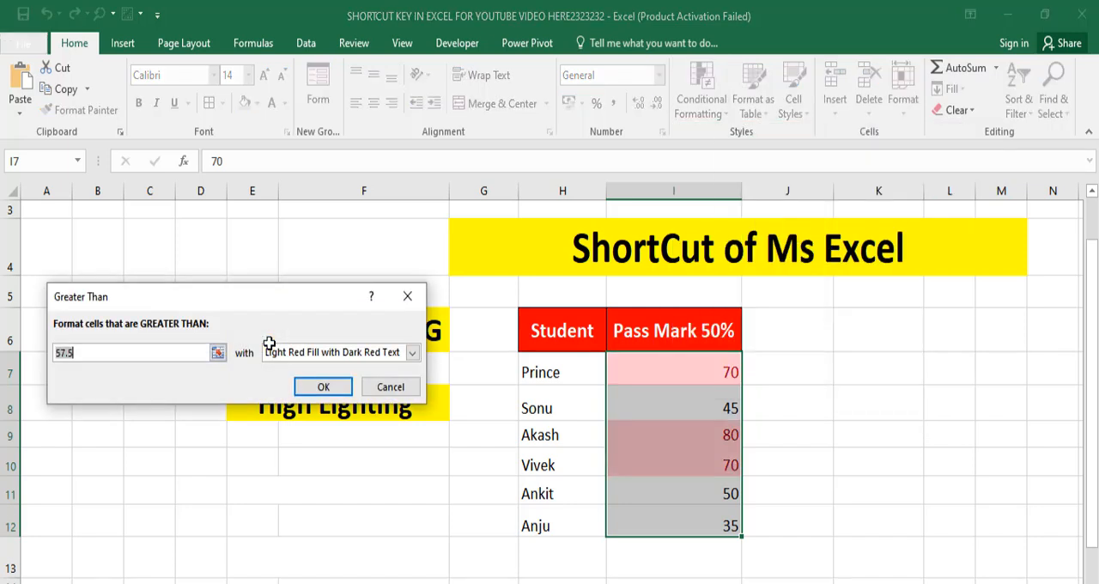
Set the Greater Than threshold to 50 with Green Fill with Dark Green Text and apply the rule to the marks
{"action": "left_click_drag", "start_coordinate": [196, 300], "coordinate": [262, 262]}
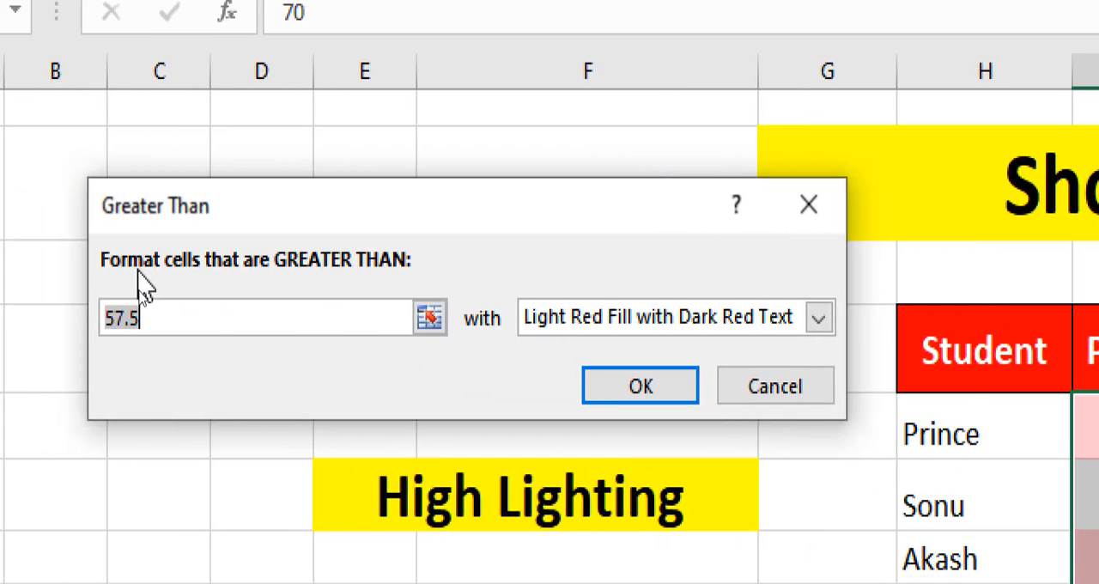
{"action": "left_click", "coordinate": [249, 325]}
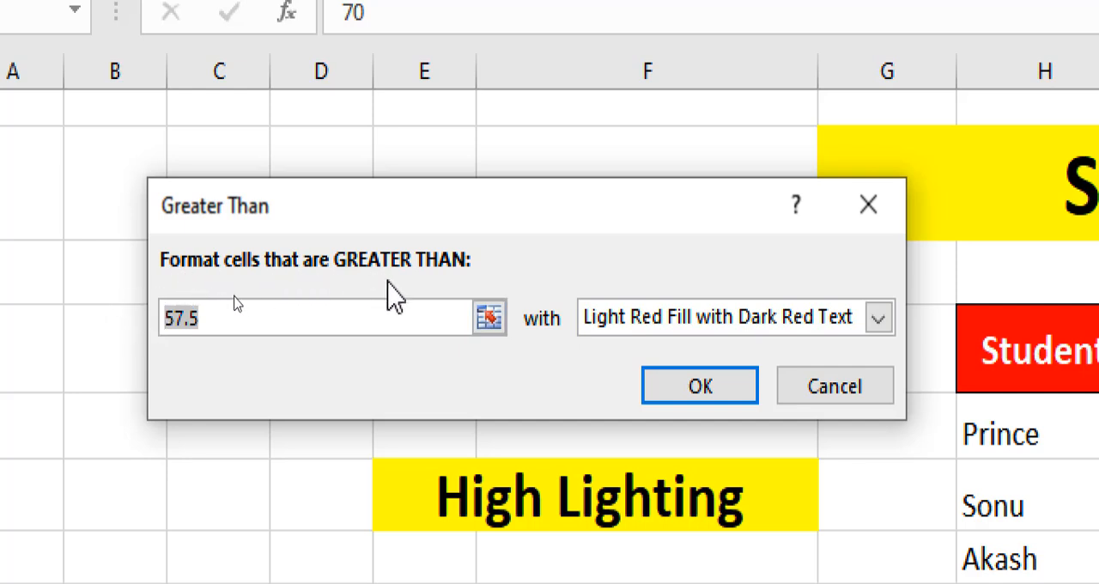
{"action": "type", "text": "50"}
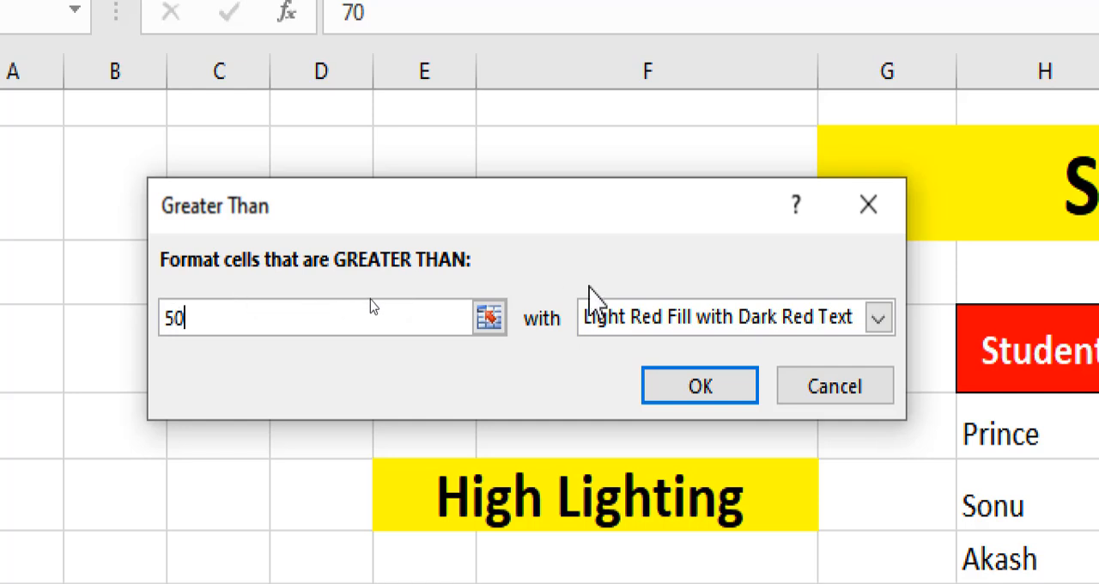
{"action": "left_click", "coordinate": [884, 319]}
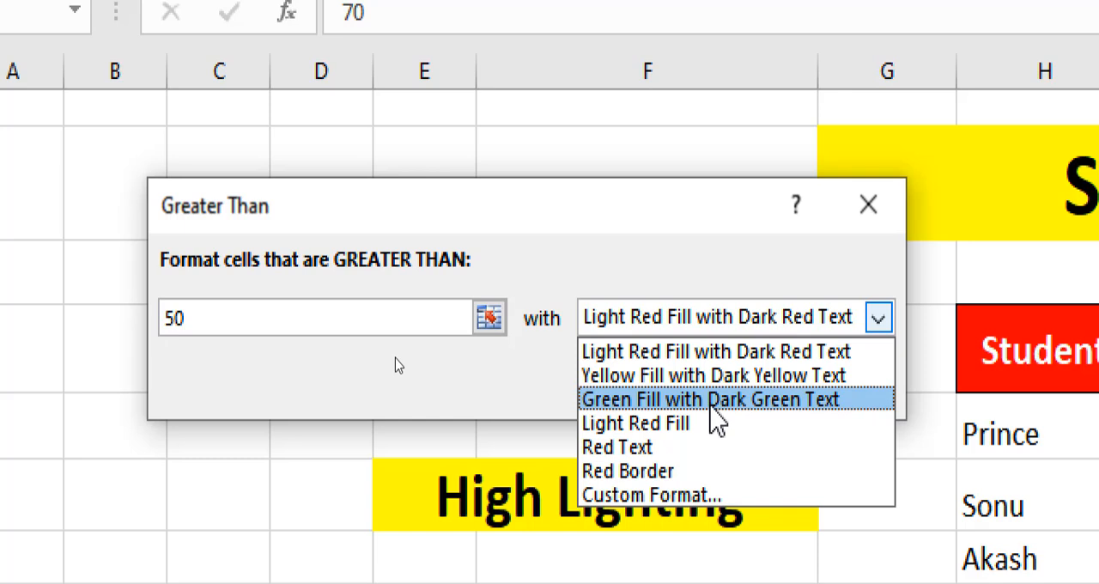
{"action": "left_click", "coordinate": [711, 400]}
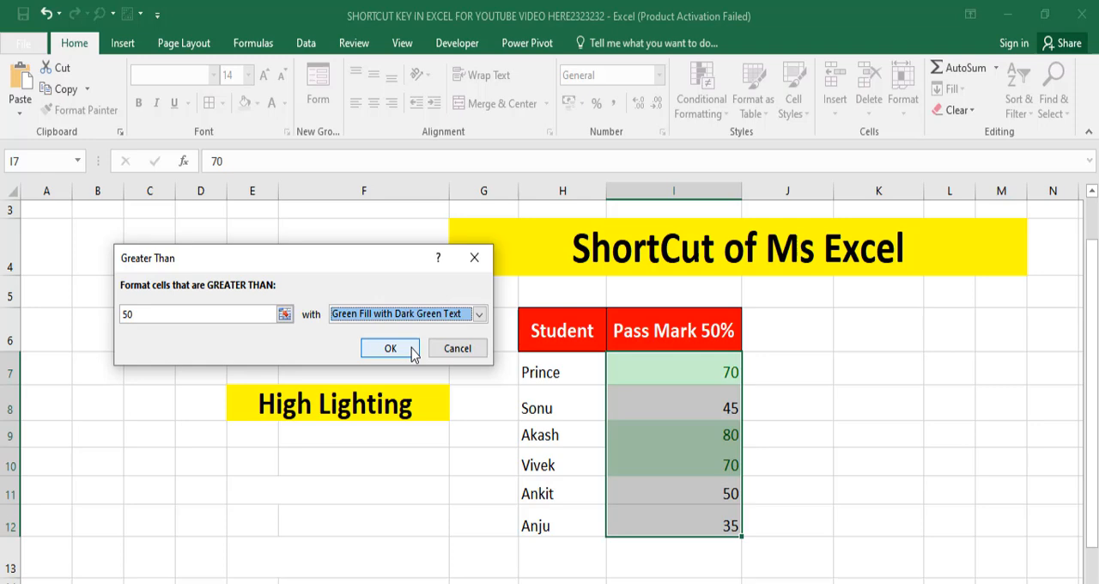
{"action": "left_click", "coordinate": [82, 301]}
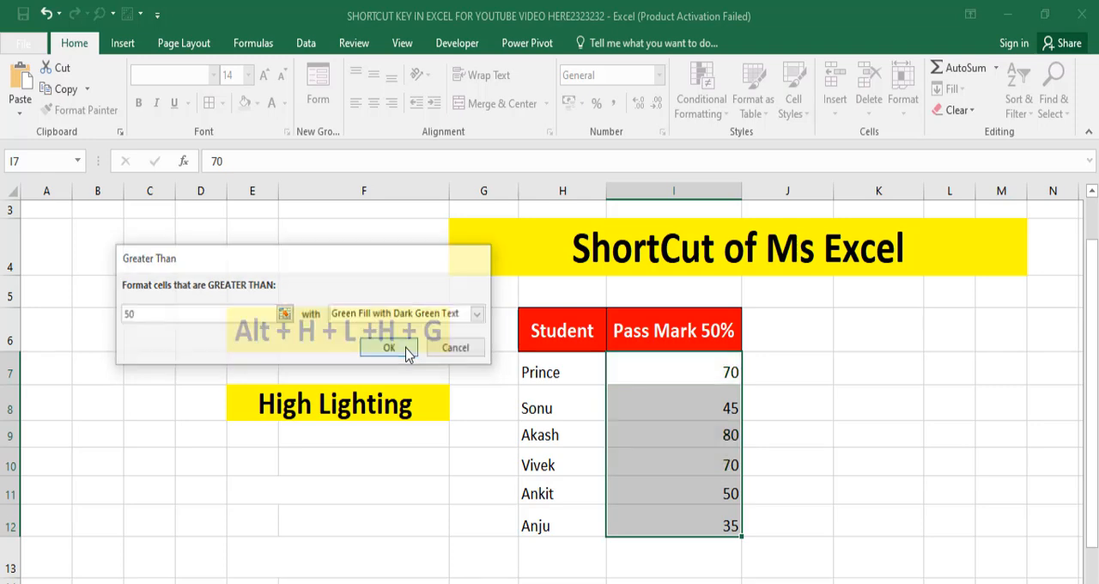
{"action": "left_click", "coordinate": [779, 406]}
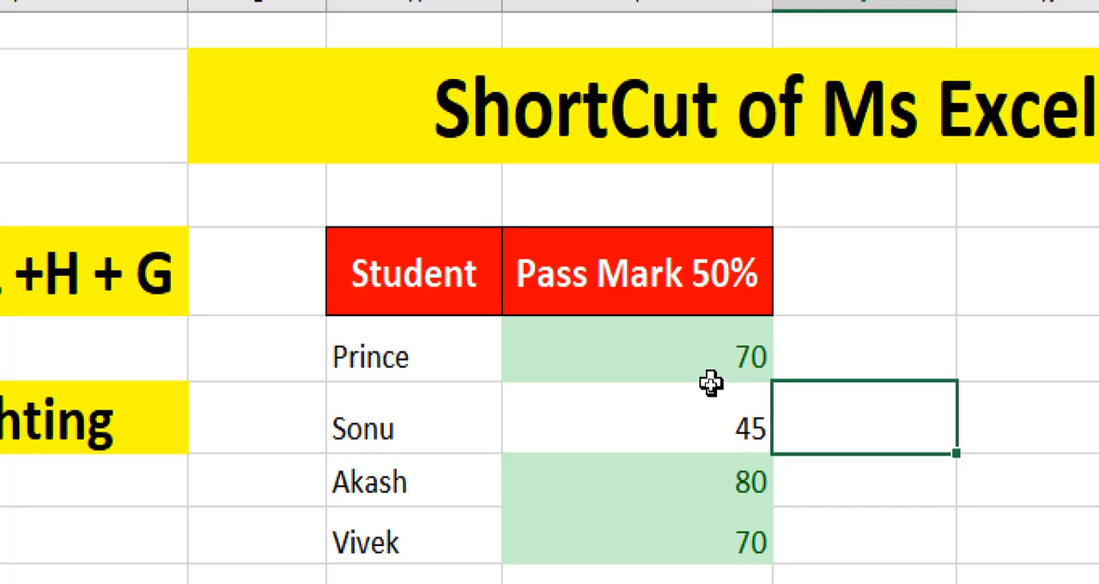
{"action": "left_click", "coordinate": [606, 372]}
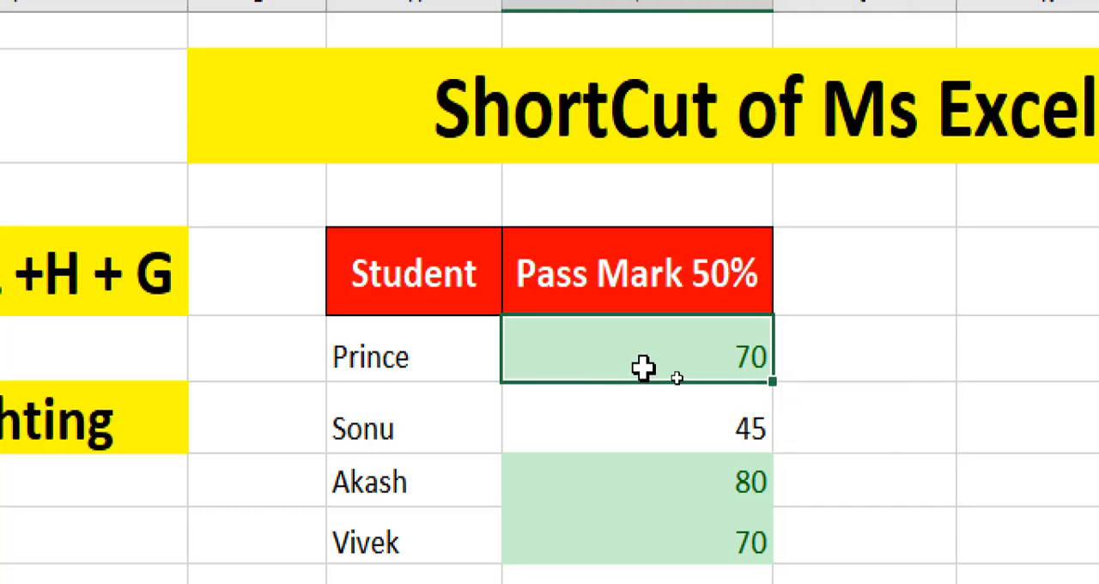
Check the Greater Than formatting by going through the highlighted and unhighlighted marks in the Pass Mark 50% column
{"action": "left_click", "coordinate": [598, 481]}
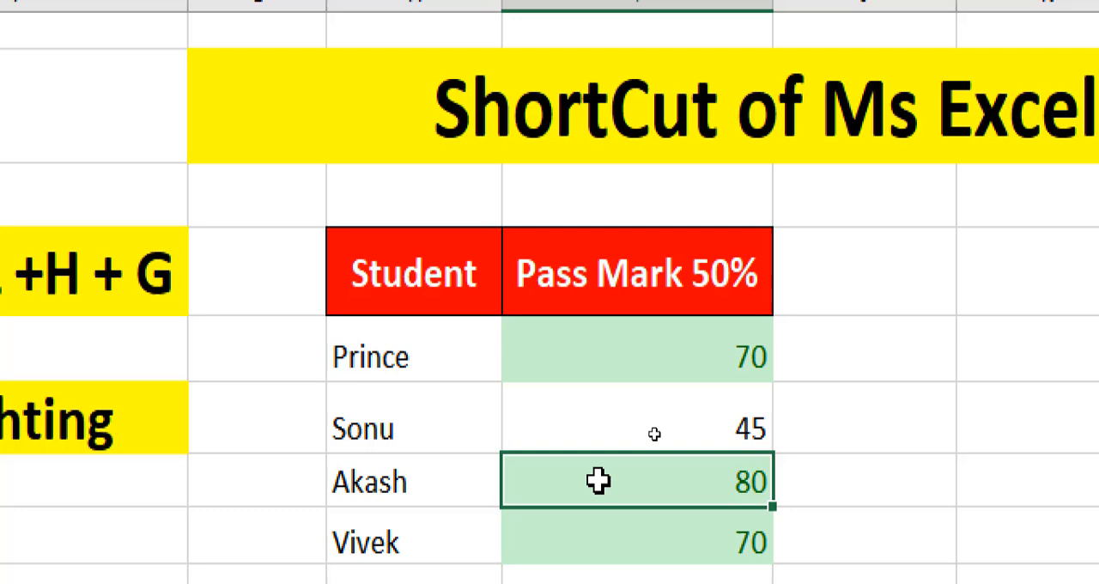
{"action": "left_click", "coordinate": [606, 538]}
{"action": "scroll", "coordinate": [698, 540], "scroll_direction": "down", "scroll_amount": 1}
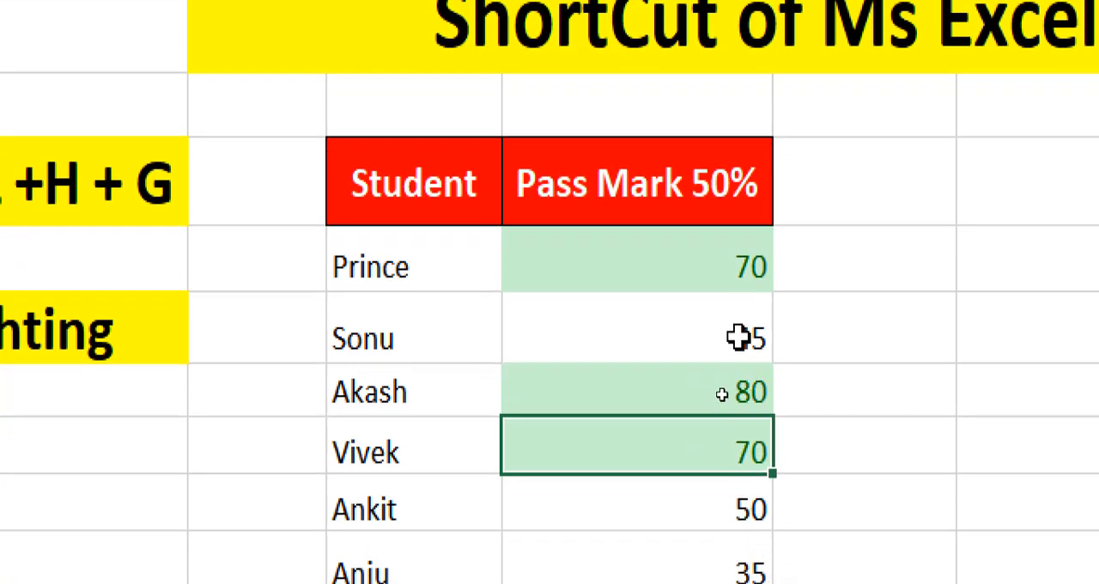
{"action": "left_click", "coordinate": [731, 336]}
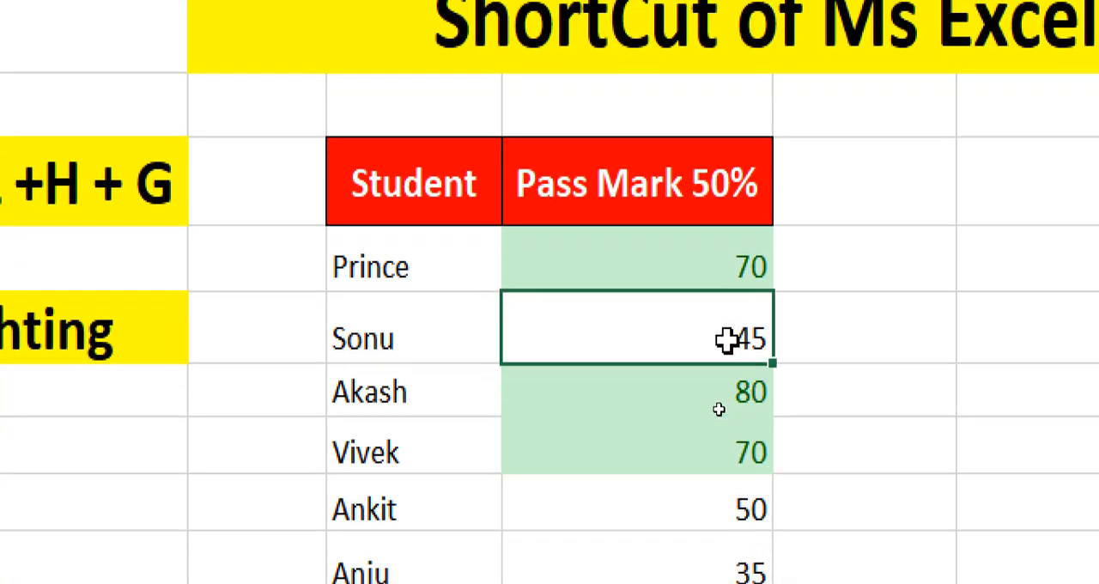
{"action": "left_click", "coordinate": [721, 505]}
{"action": "left_click", "coordinate": [724, 572]}
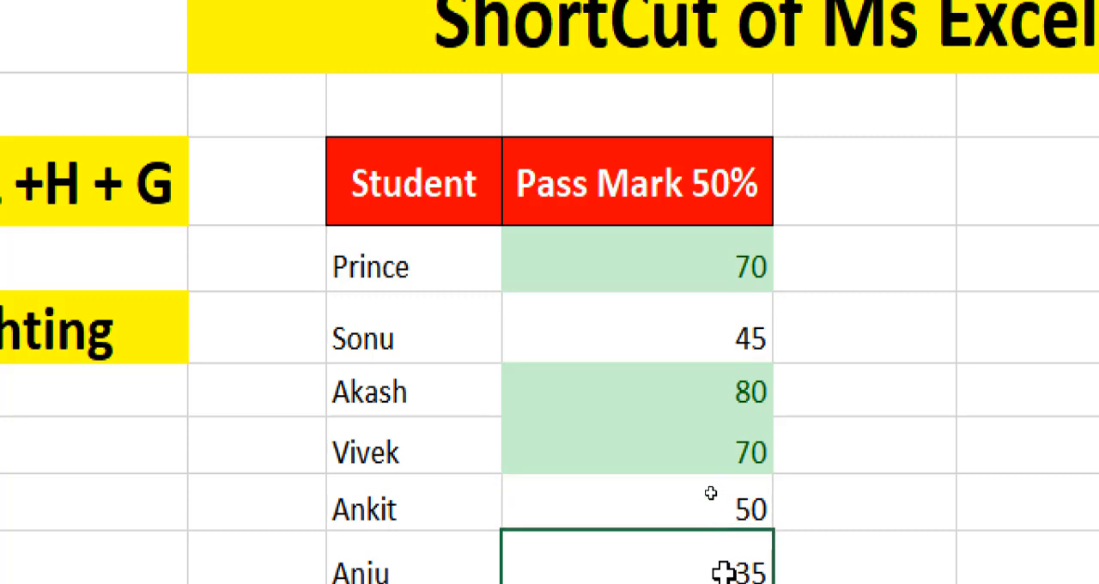
Apply all borders to the students' marks in I7:I12
{"action": "left_click_drag", "start_coordinate": [594, 240], "coordinate": [562, 552]}
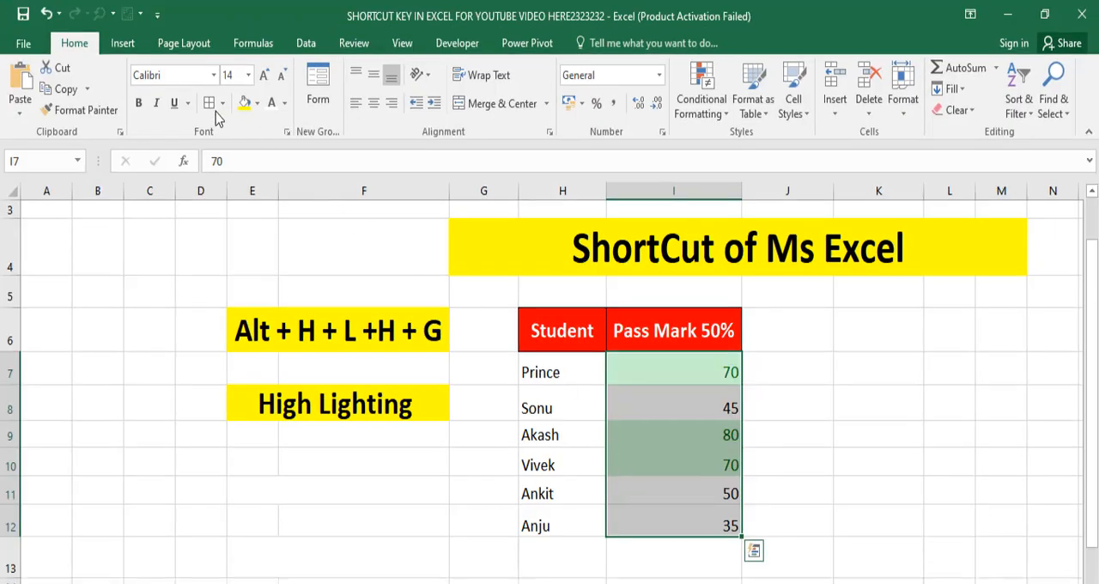
{"action": "left_click", "coordinate": [209, 103]}
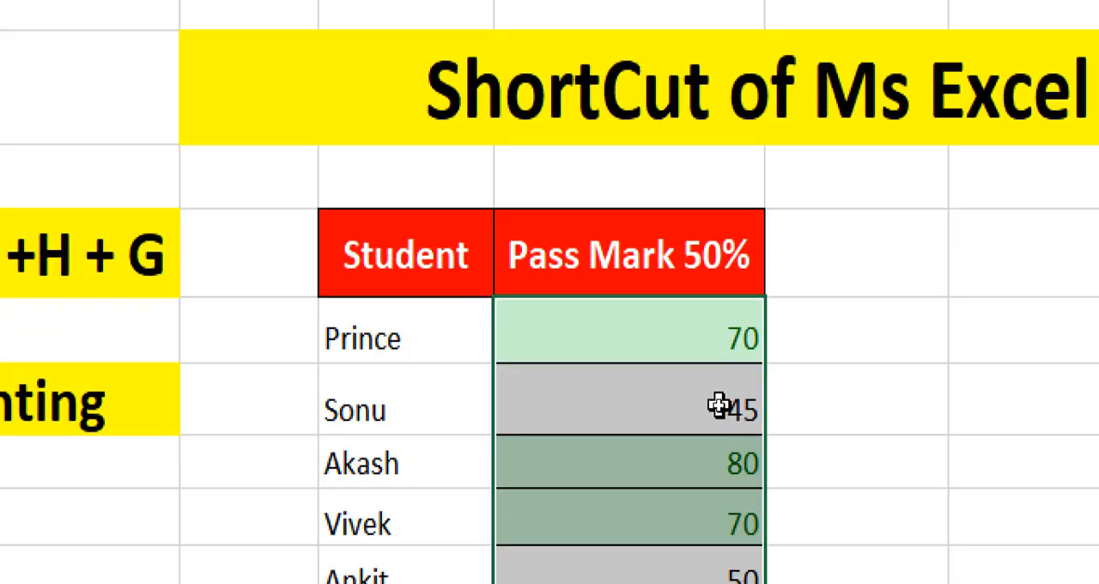
{"action": "left_click", "coordinate": [793, 405]}
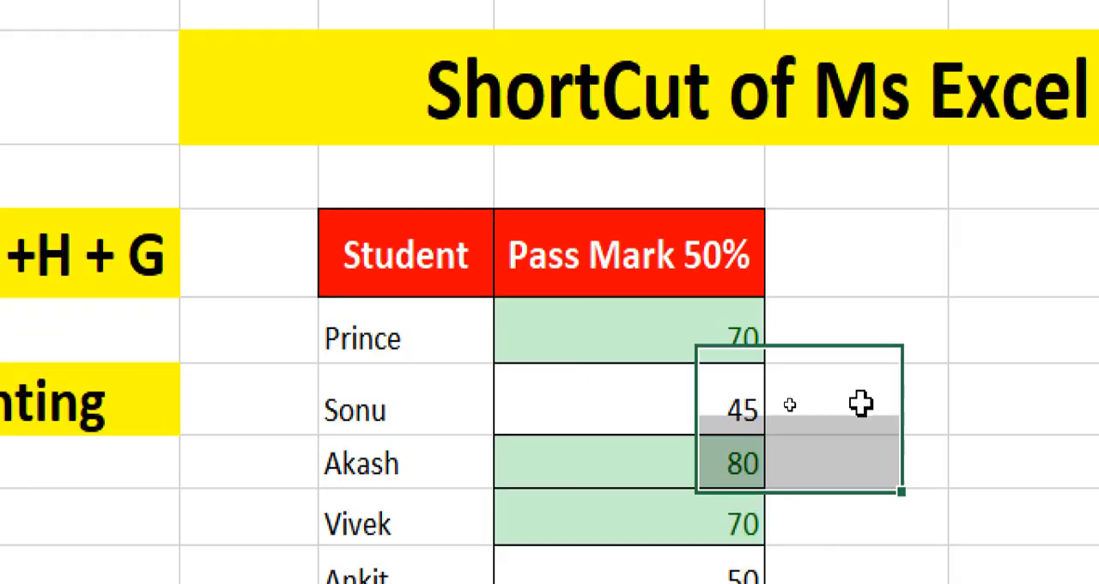
Select the bordered marks in the Pass Mark 50% column, from I7 to I12
{"action": "left_click", "coordinate": [691, 375]}
{"action": "left_click_drag", "start_coordinate": [637, 383], "coordinate": [634, 510]}
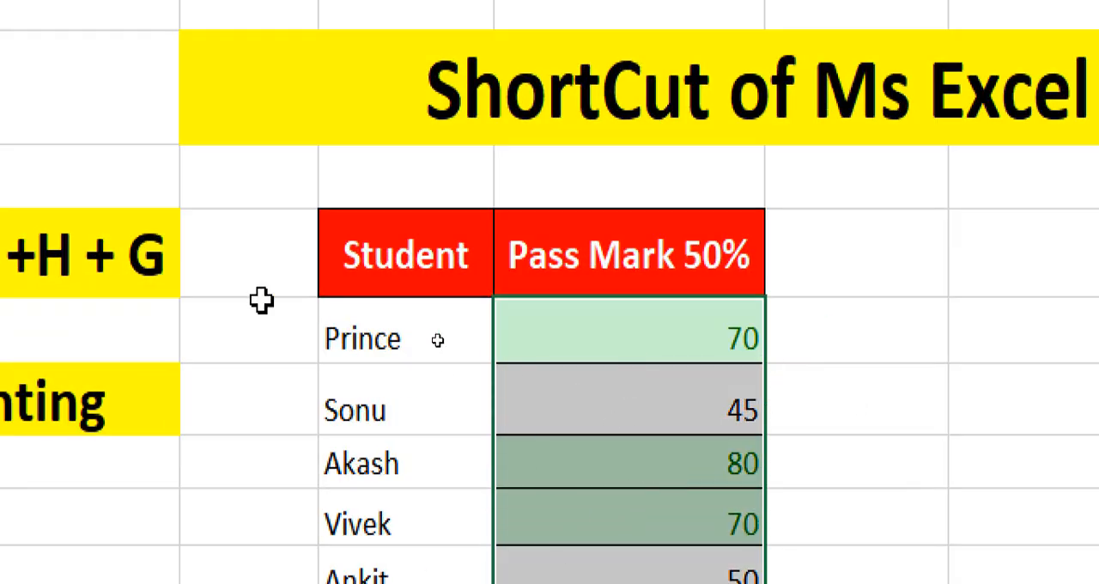